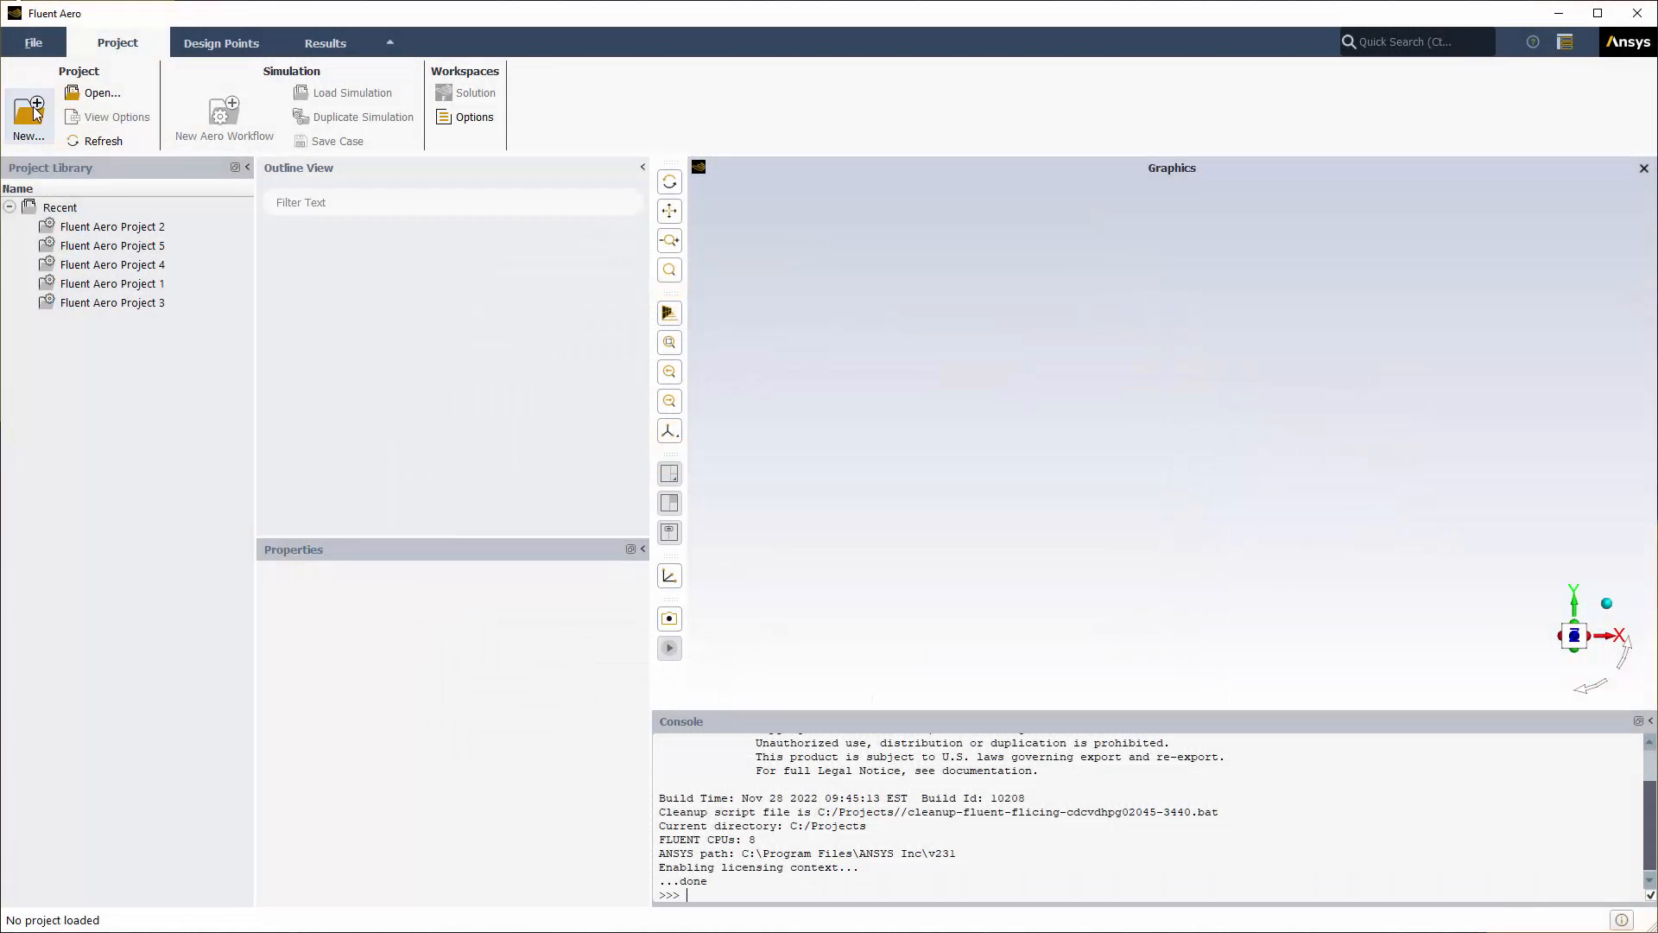
# Step: Create a new project named 'Fluent Aero Demonstration'
pyautogui.click(35, 109)
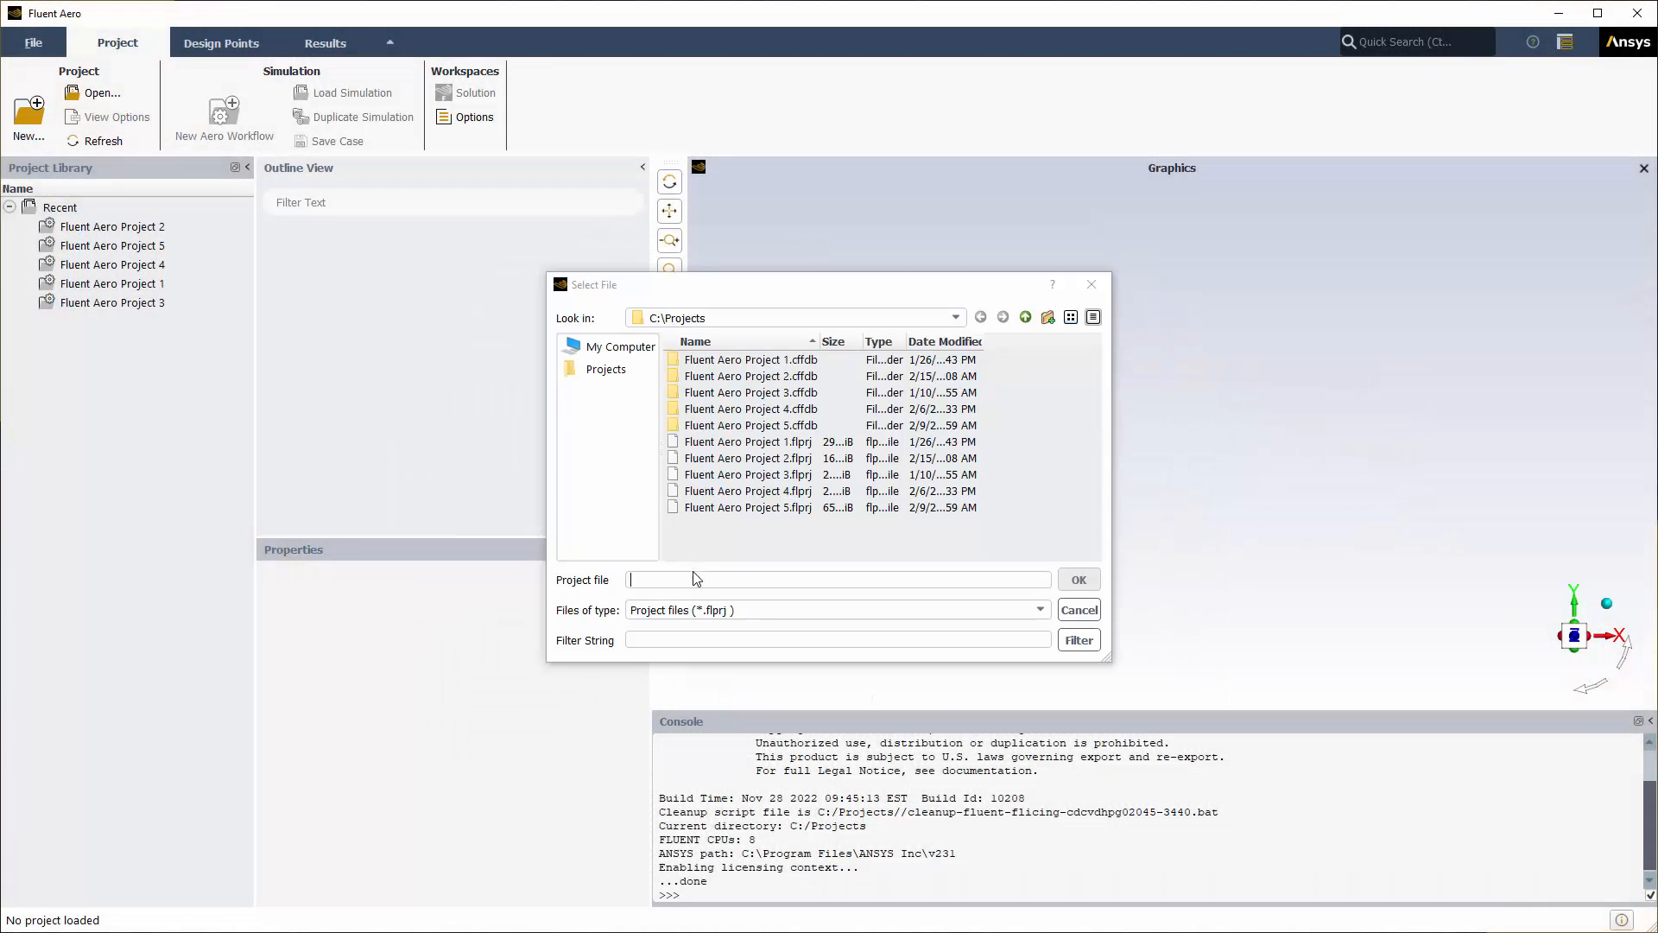
pyautogui.write('Fluent Aero Demonstration')
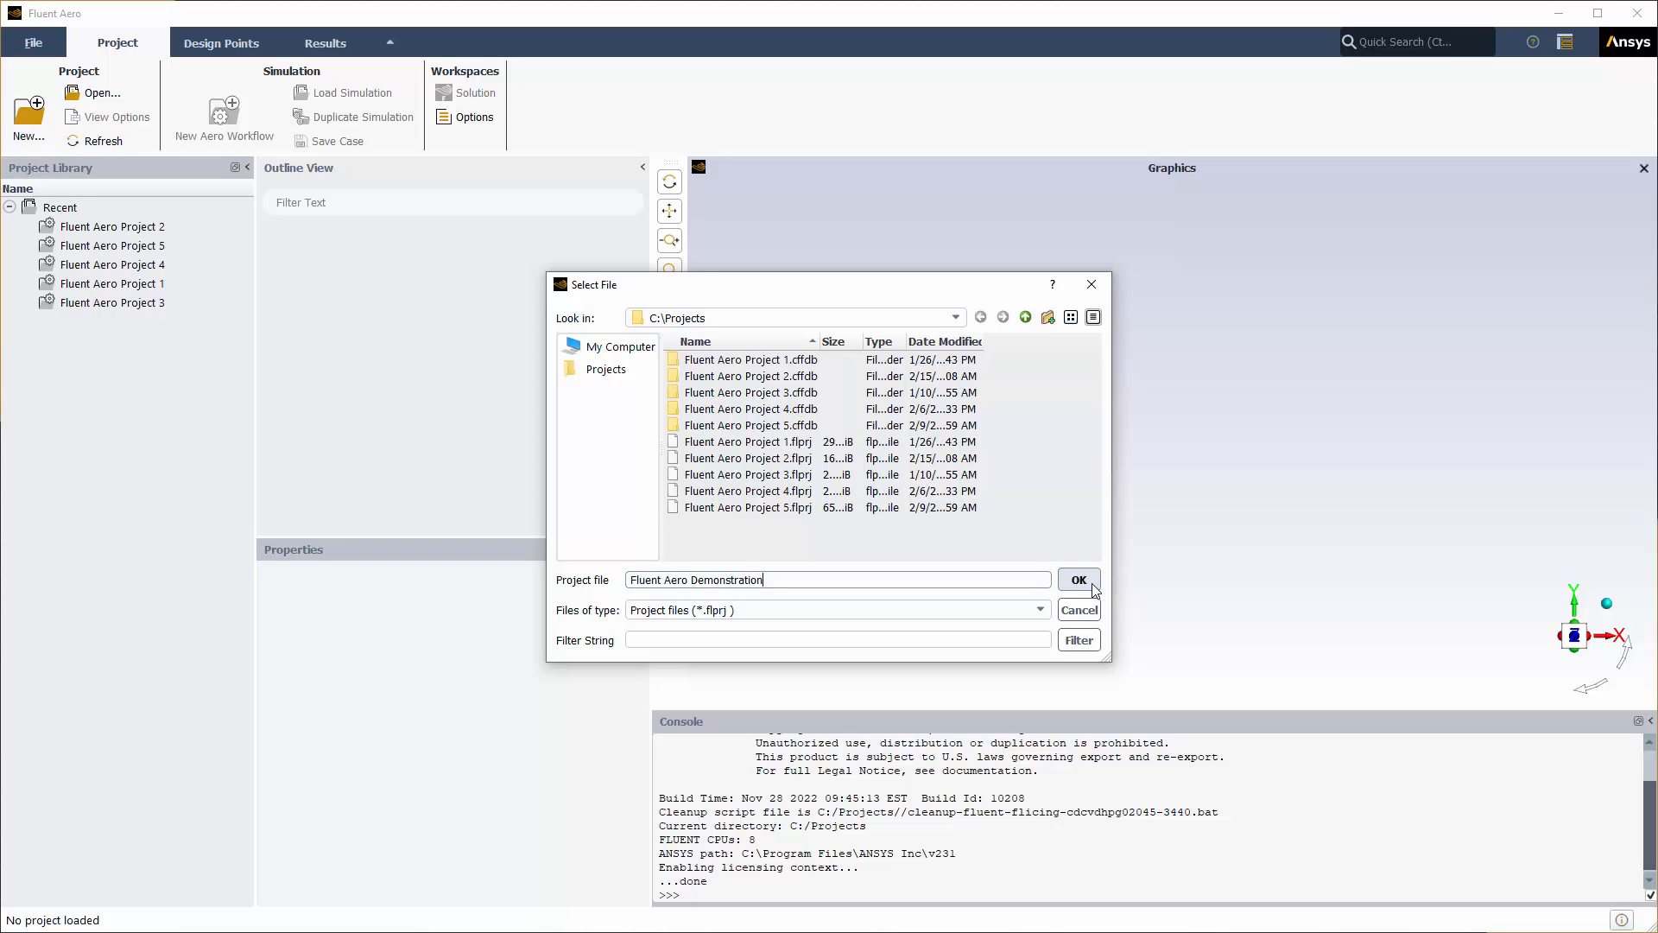
pyautogui.click(1079, 580)
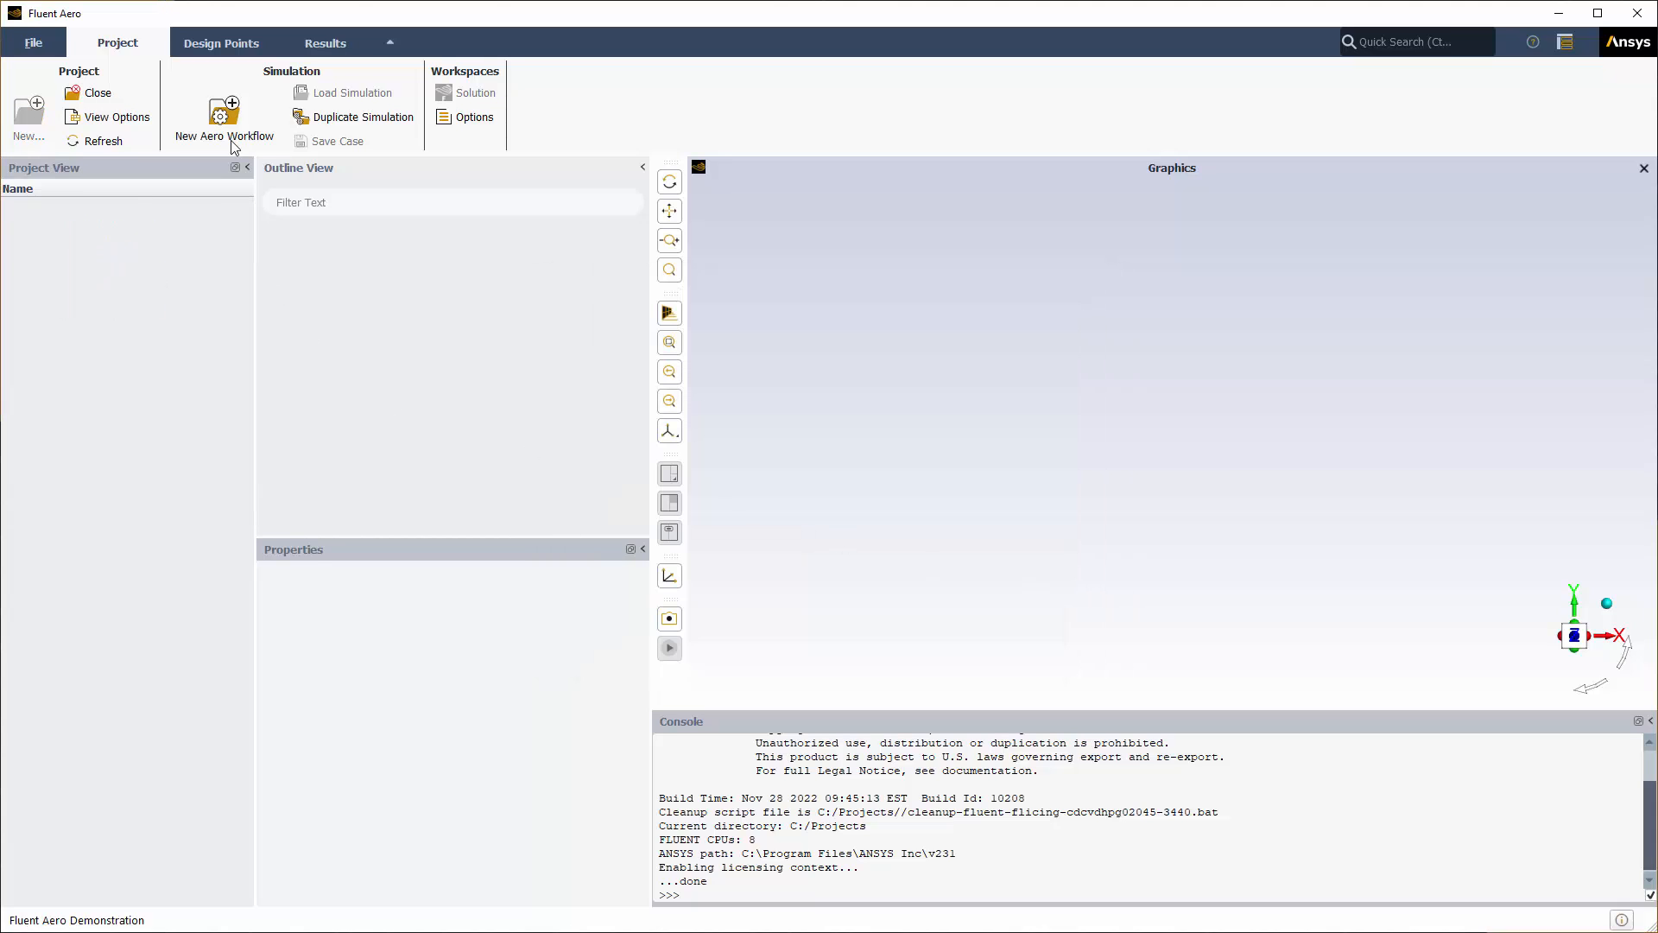
# Step: Start a new aero workflow from CRM_WBNP_Aircraft.cas.h5 and load it in the solver
pyautogui.click(227, 121)
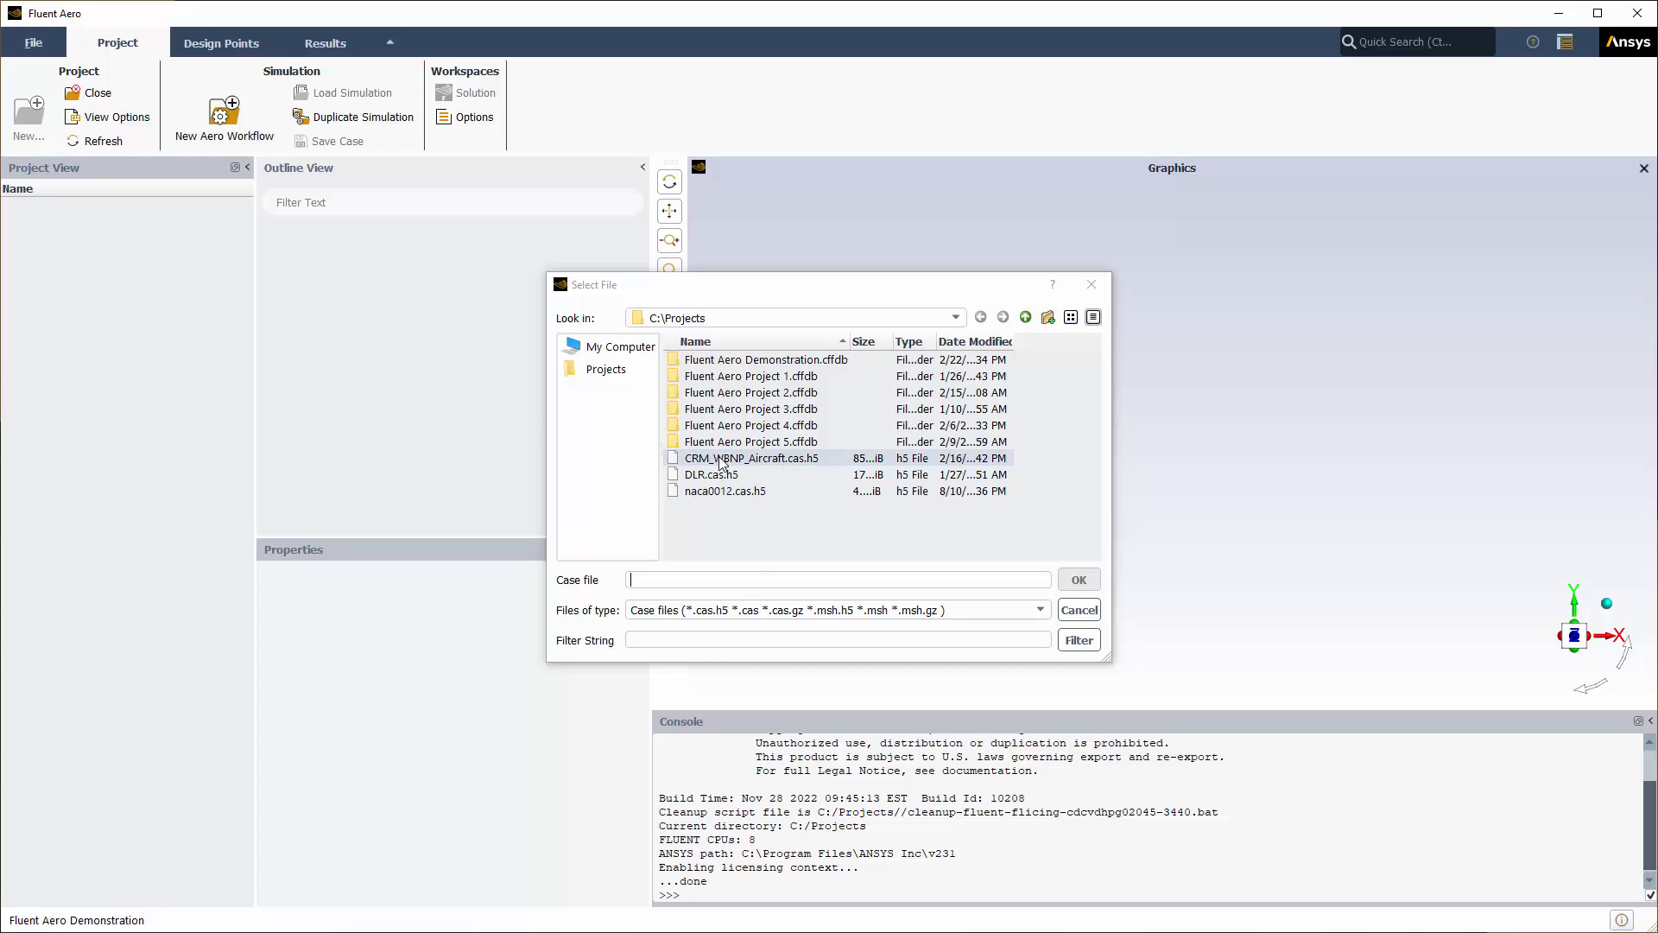
pyautogui.click(719, 458)
pyautogui.click(1079, 579)
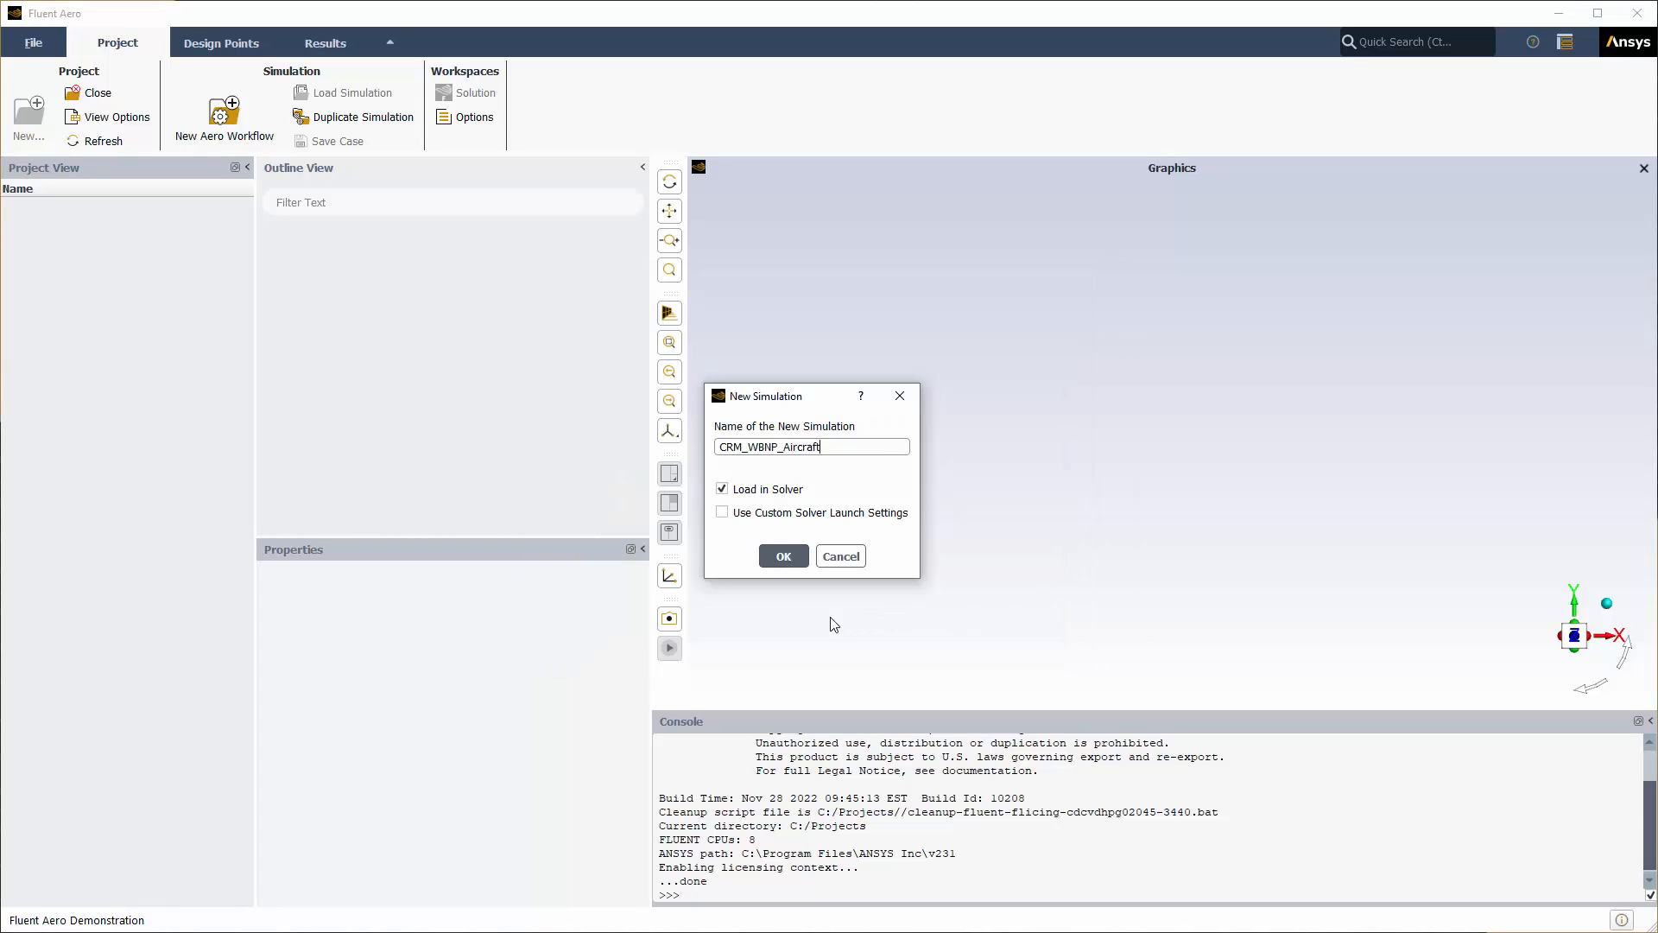
pyautogui.click(784, 556)
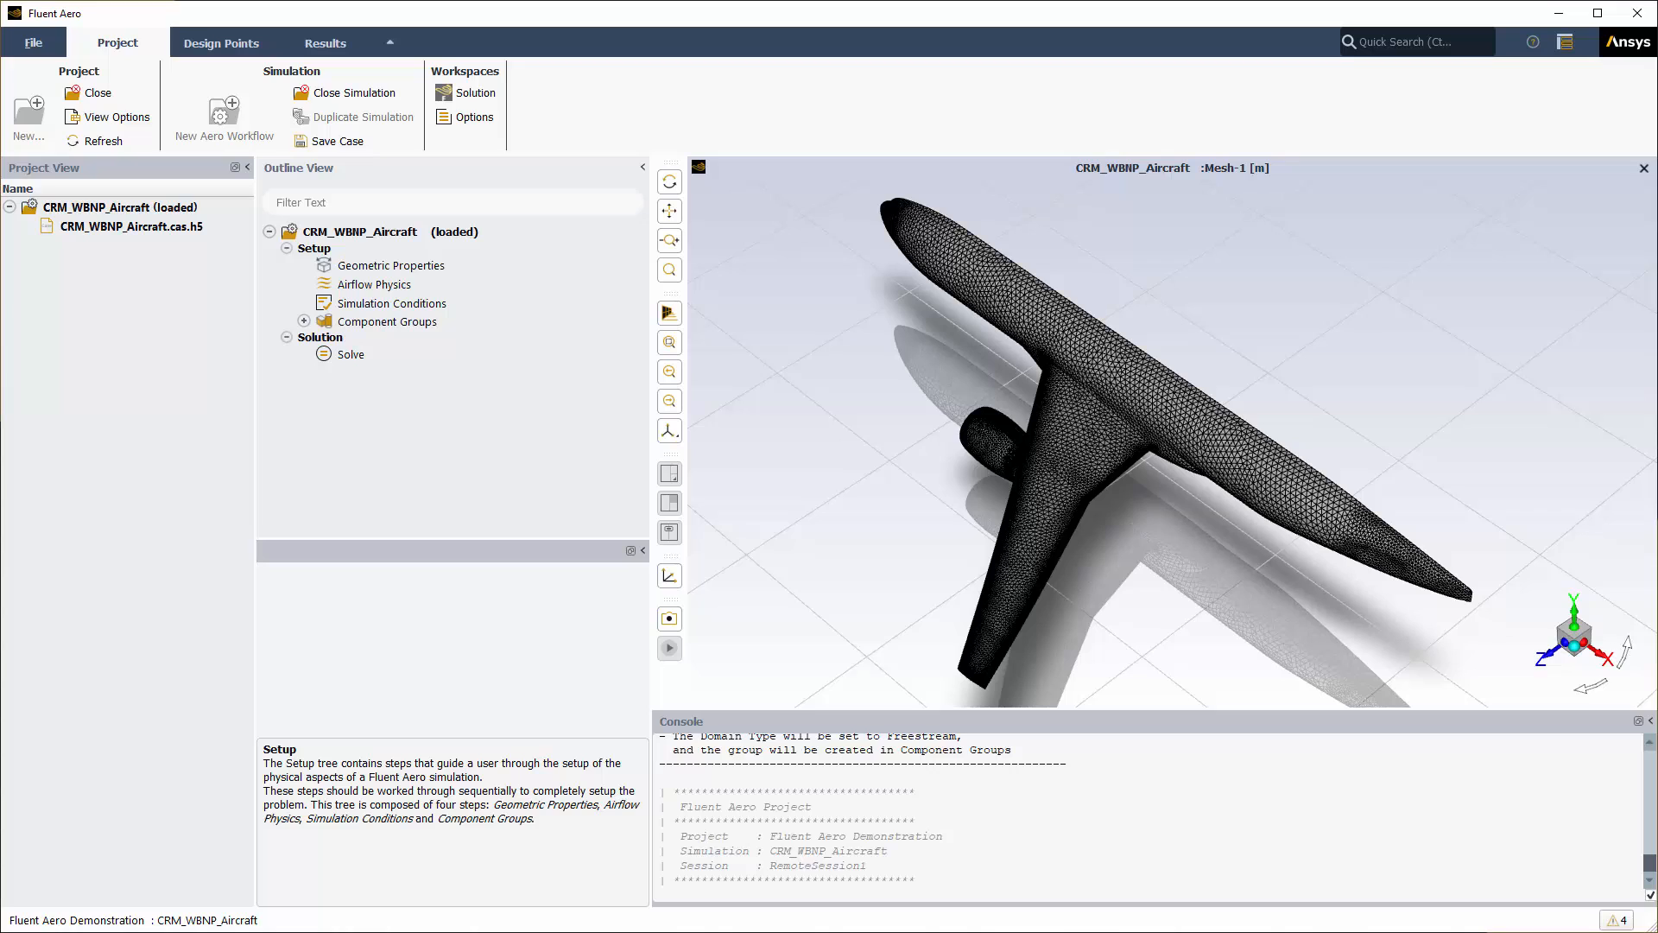
# Step: In Geometric Properties, set moment centre X 33.678, Y 4.52, reference length 7.005, reference area 167.513
pyautogui.click(380, 265)
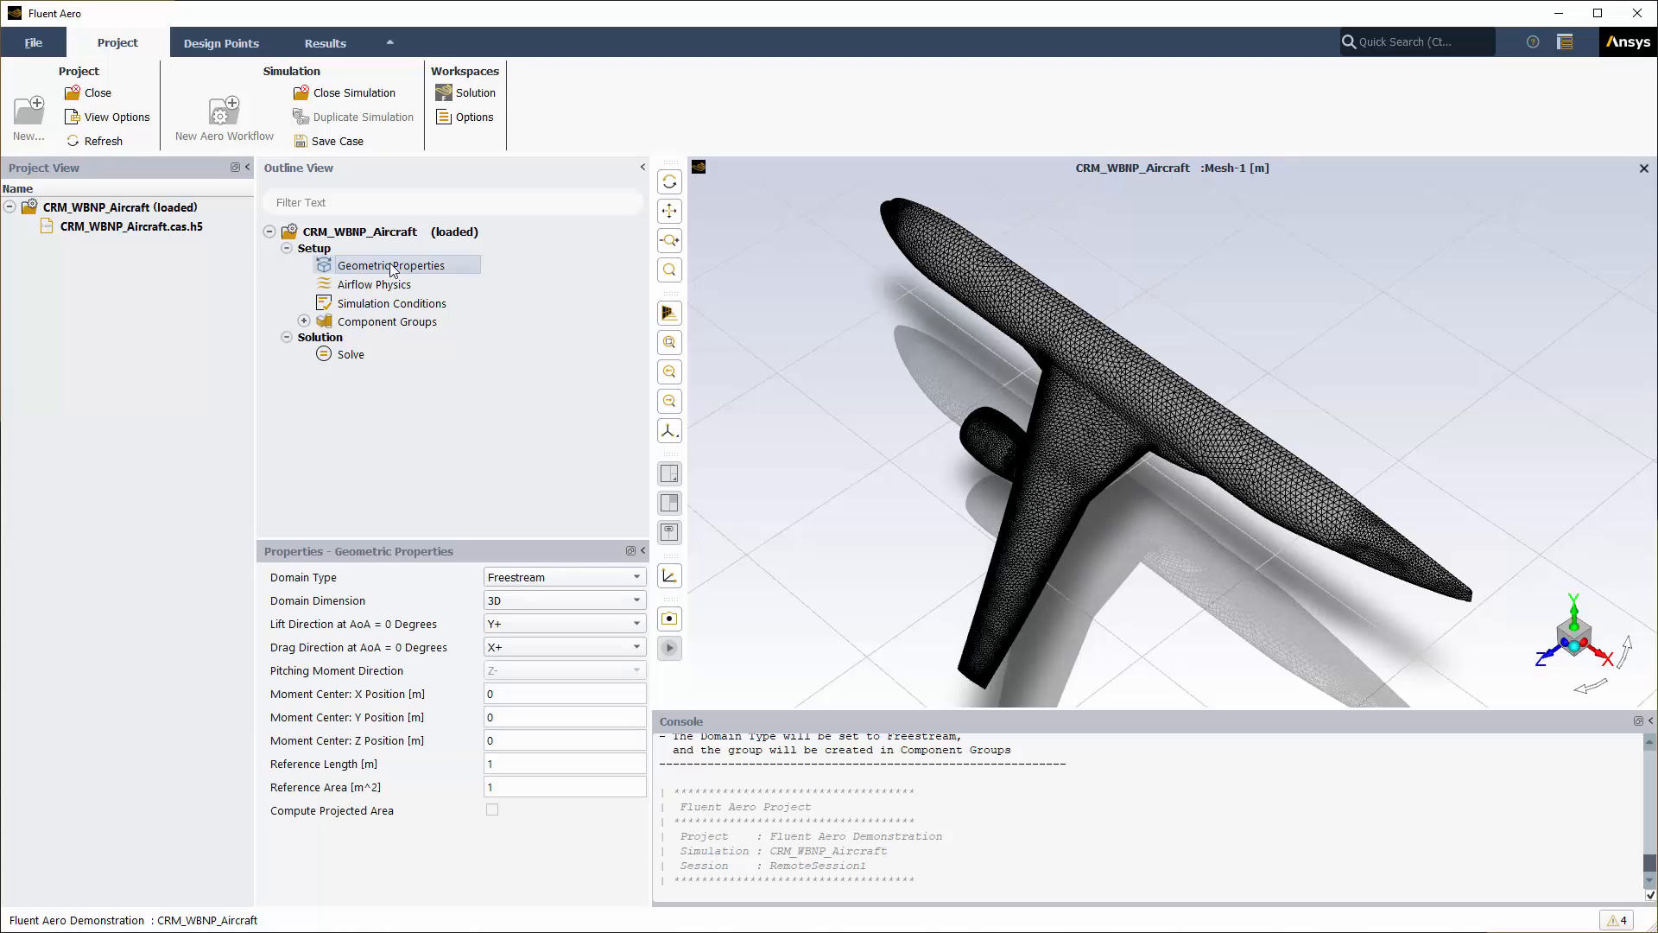
pyautogui.click(526, 694)
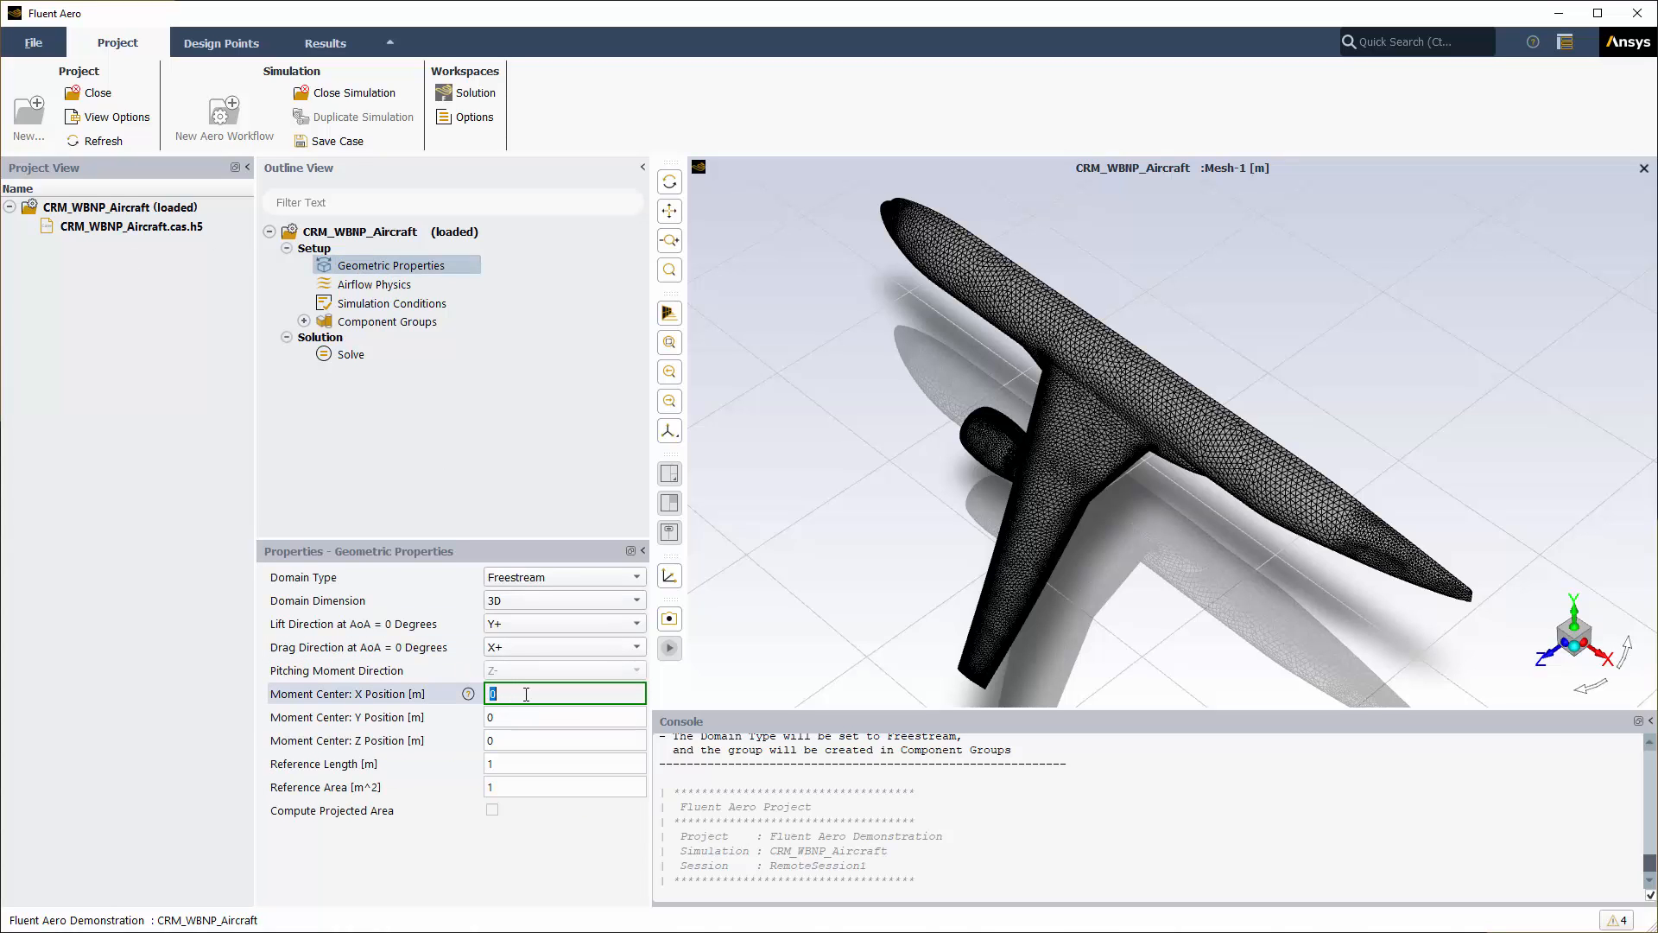
pyautogui.write('33.678')
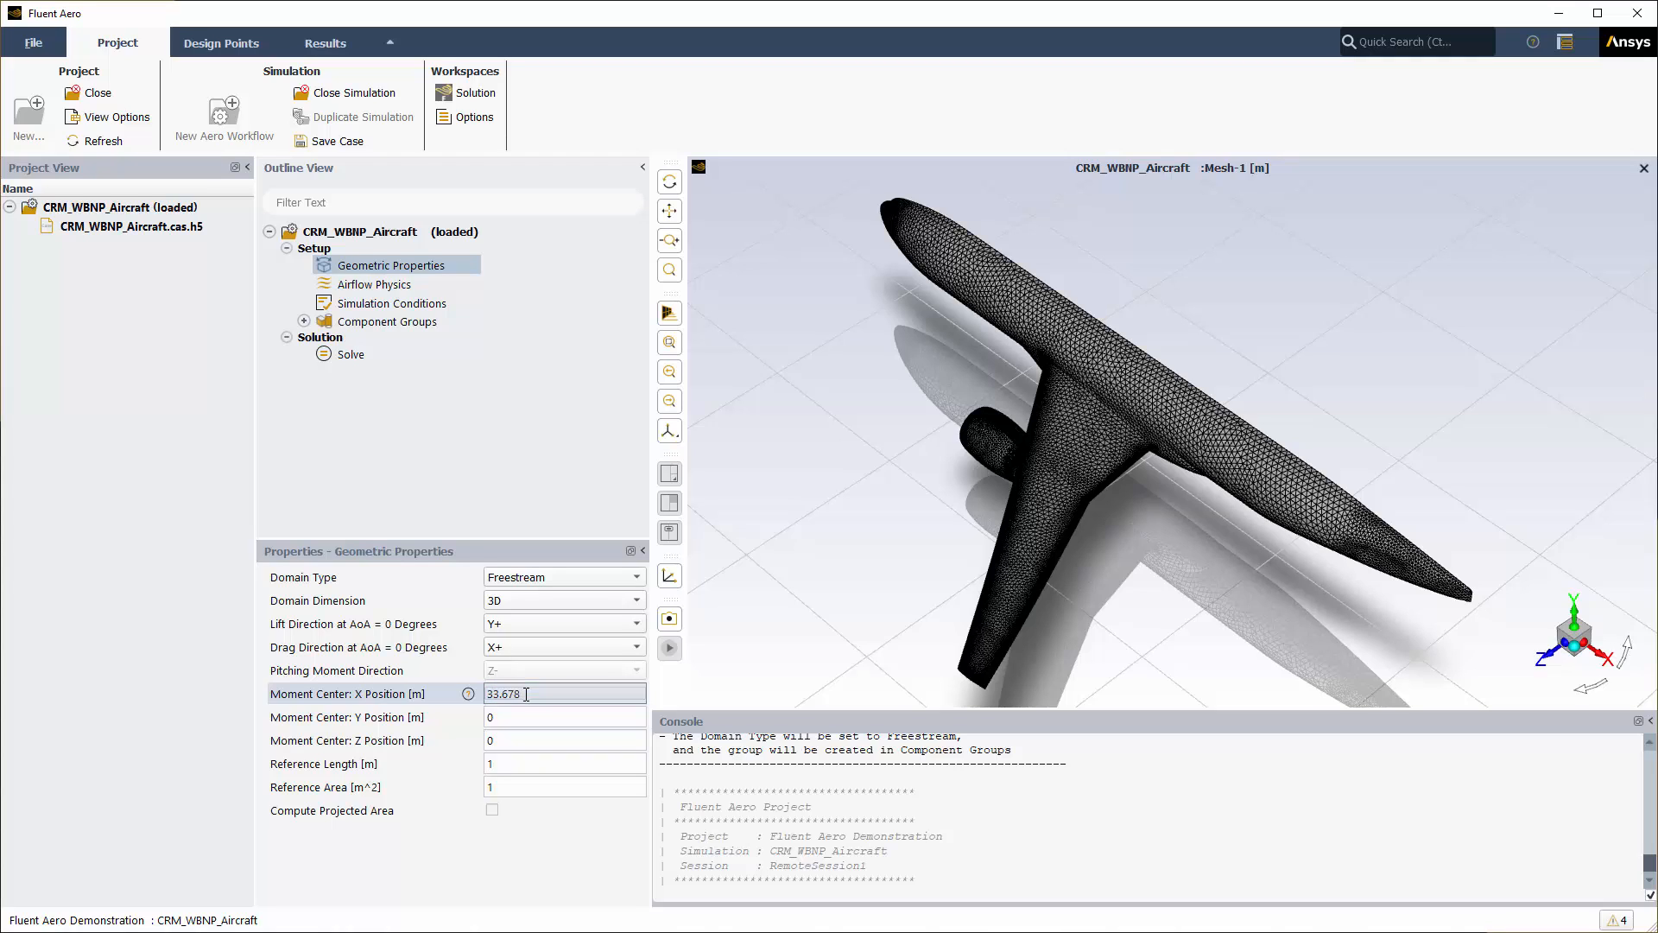
pyautogui.click(510, 716)
pyautogui.write('4.52')
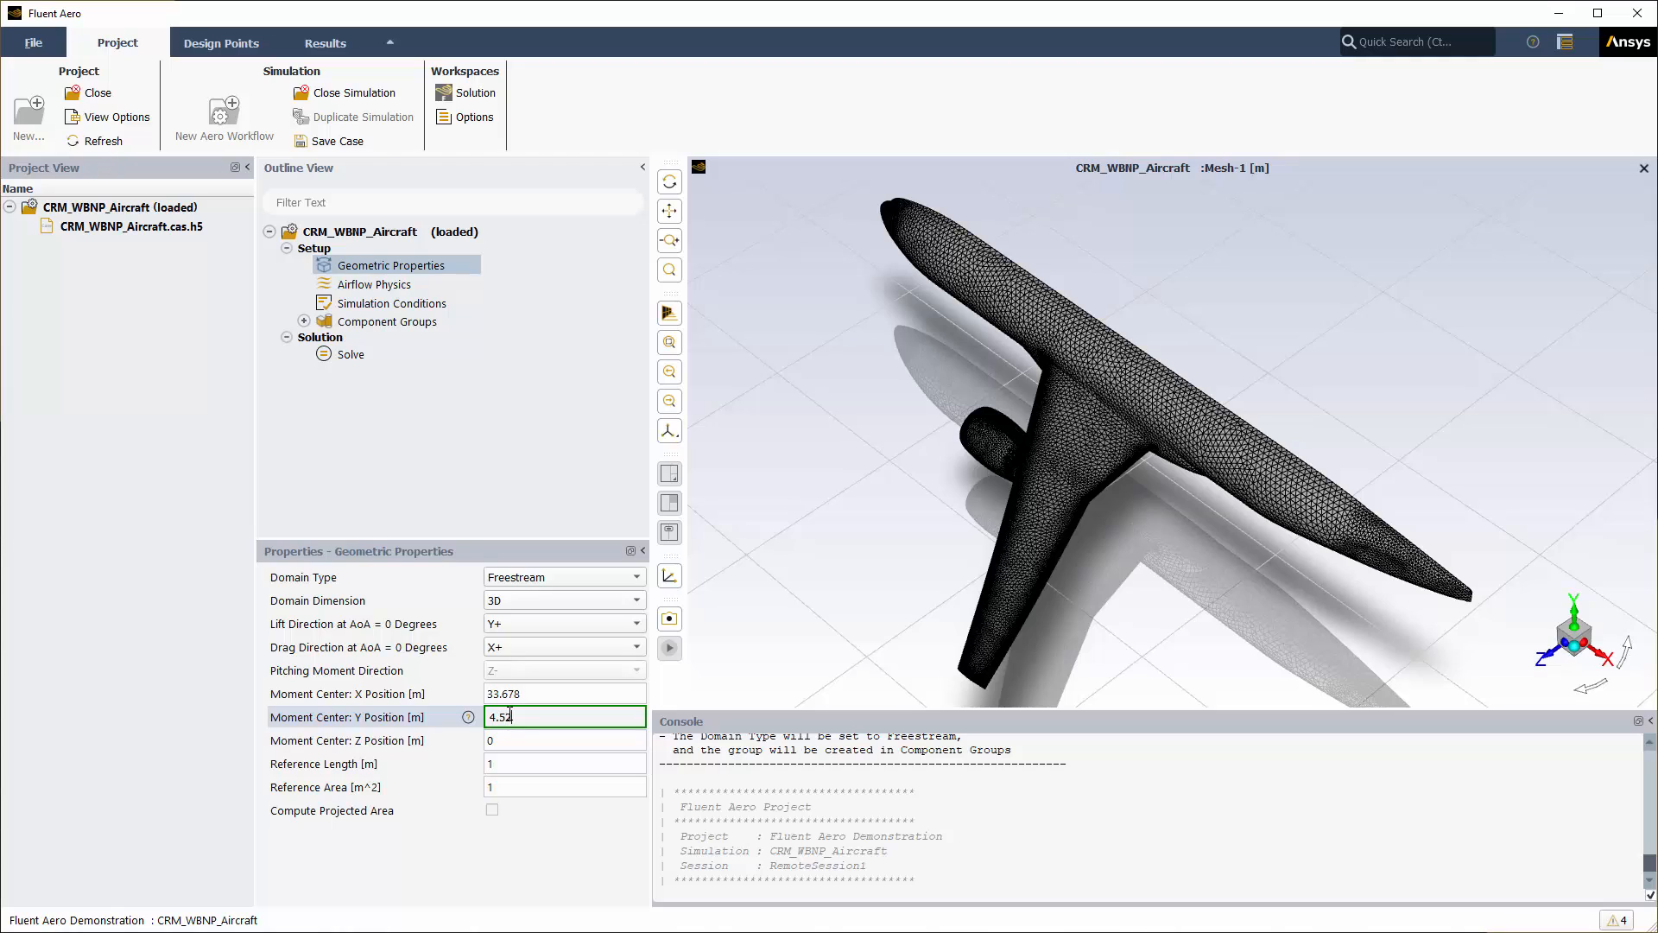
pyautogui.click(510, 766)
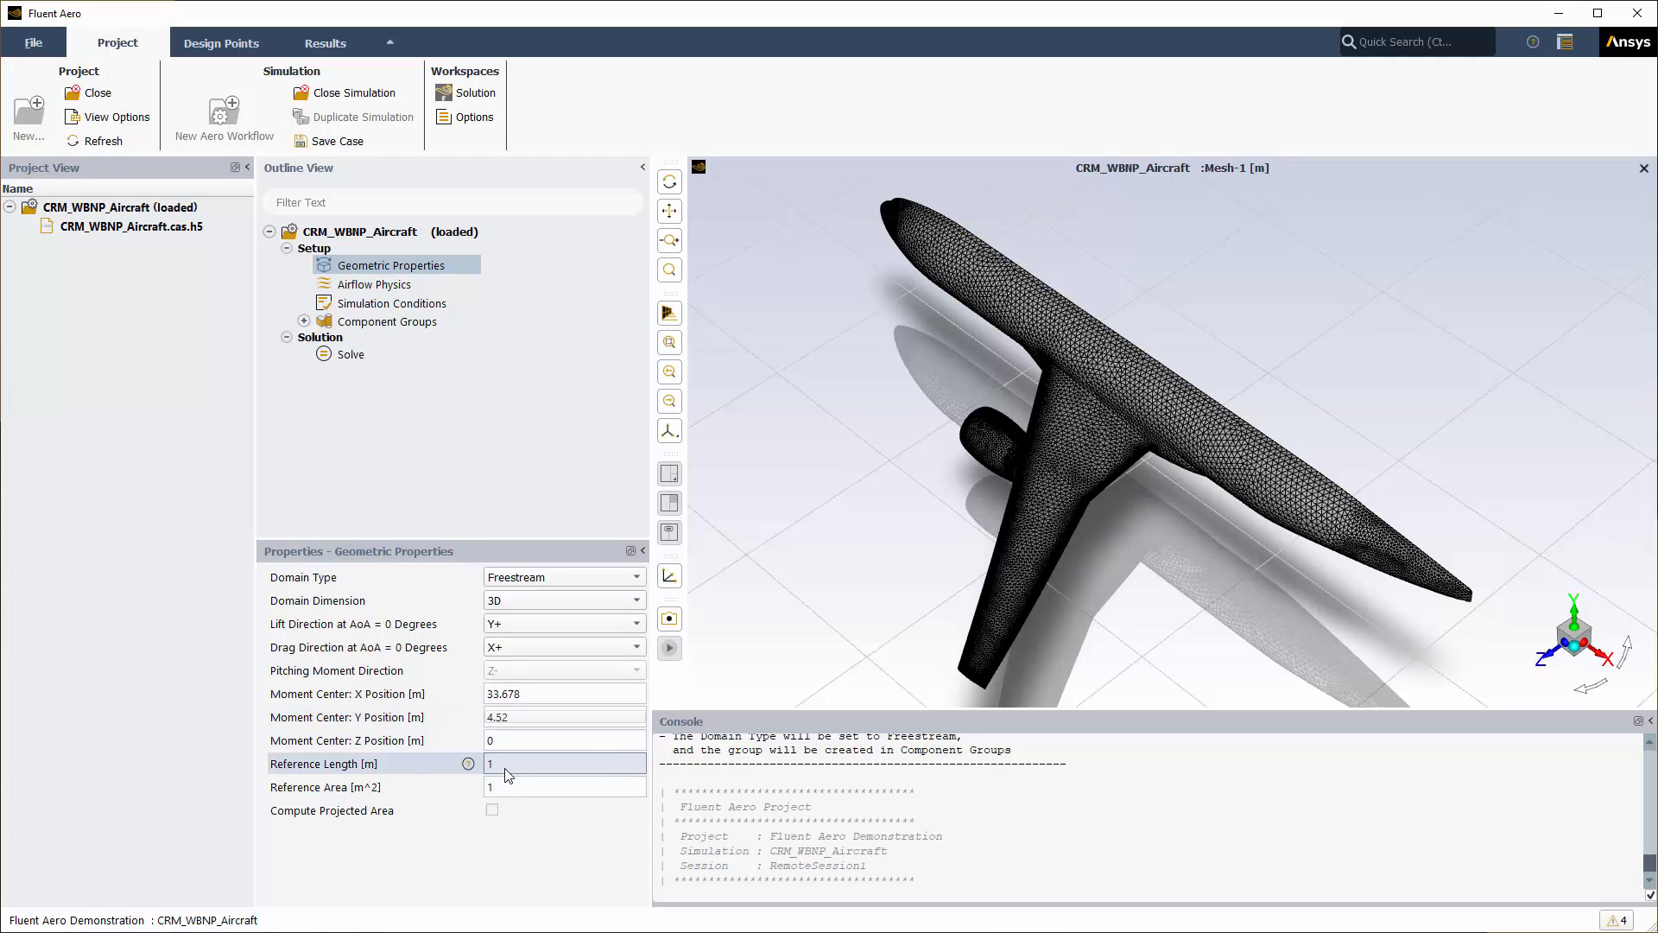
pyautogui.write('7.005')
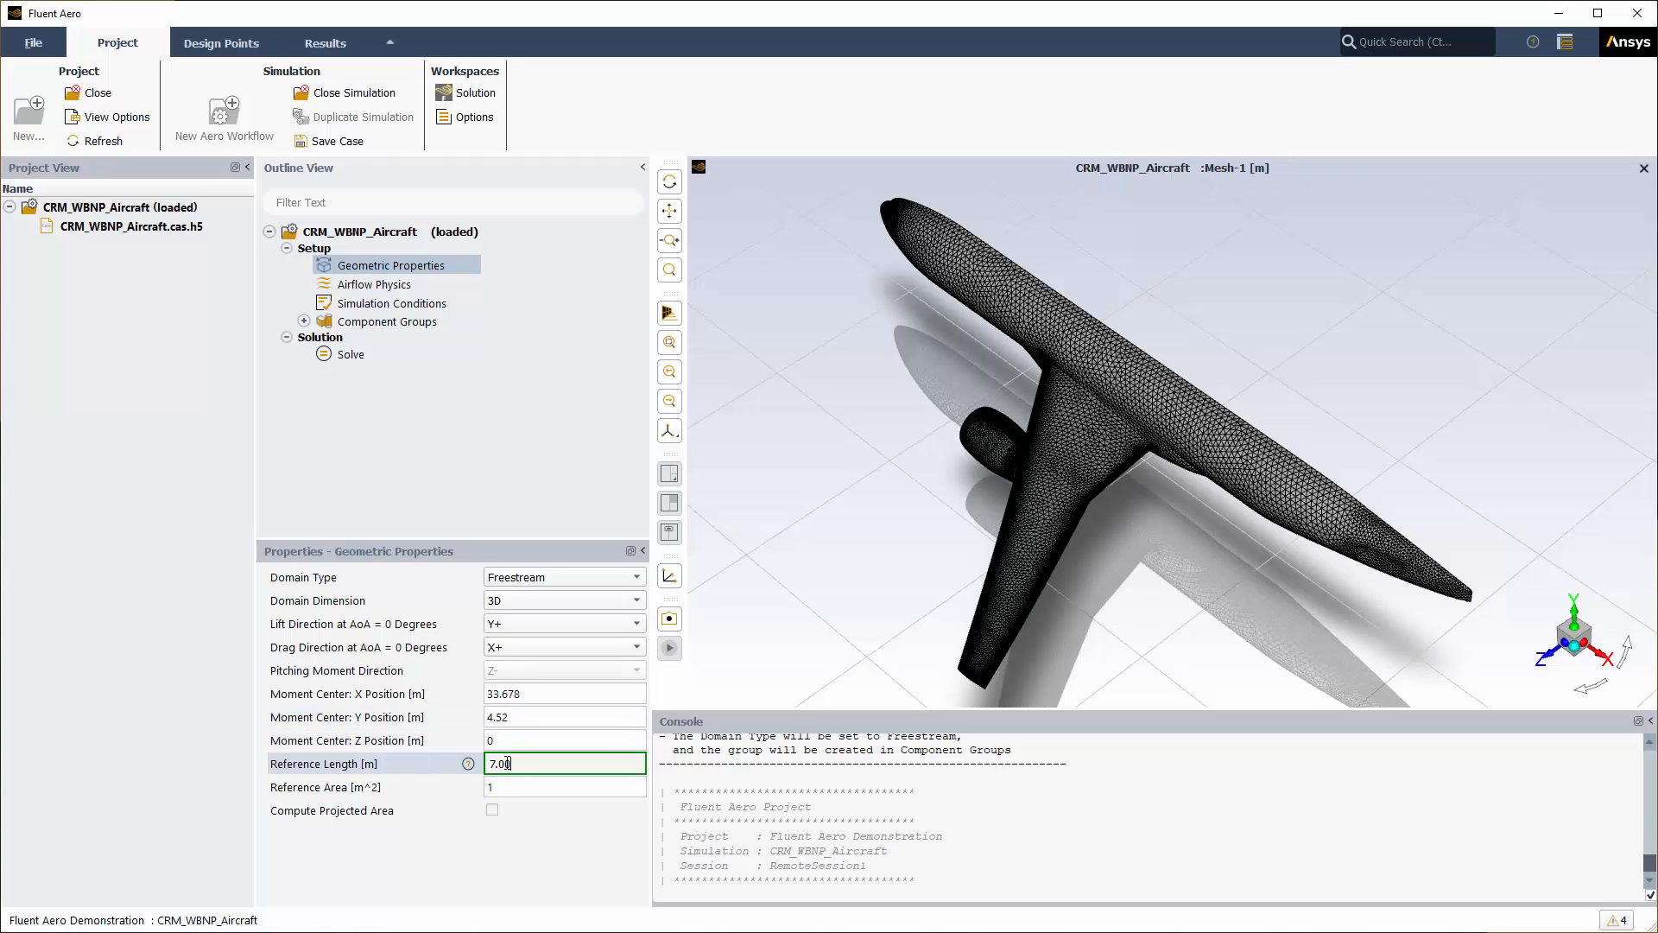
pyautogui.click(508, 787)
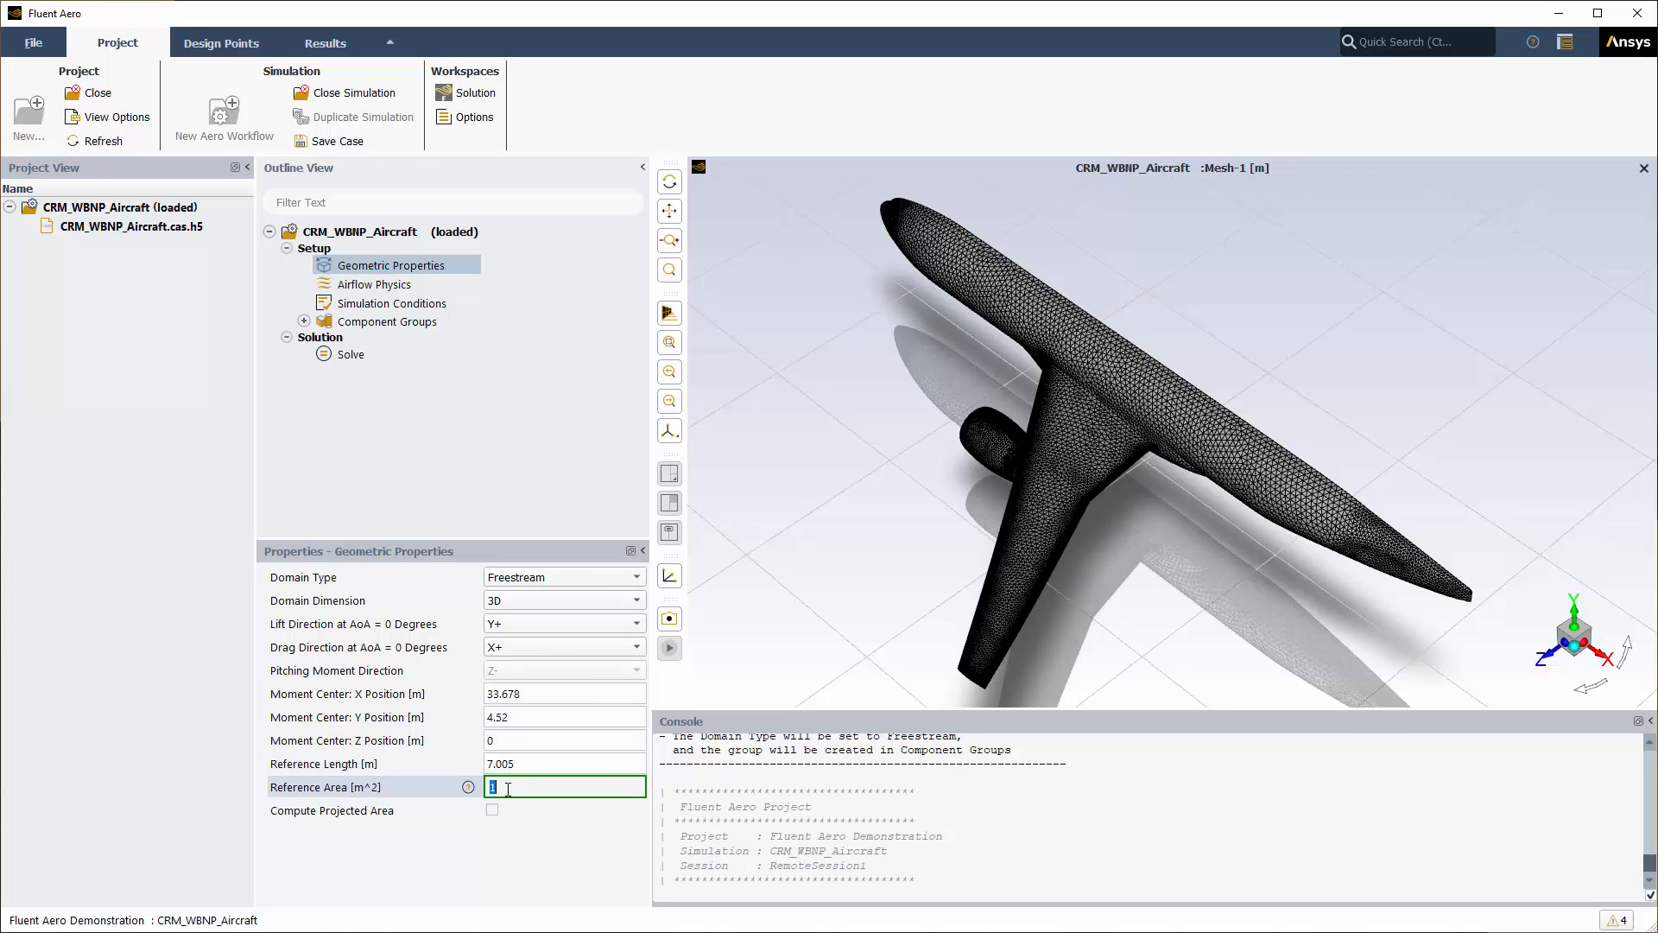
pyautogui.write('167.513')
# Step: Compute the Y-projected area of the four wing-main walls (167.5134 m²) and use it as reference area
pyautogui.click(493, 810)
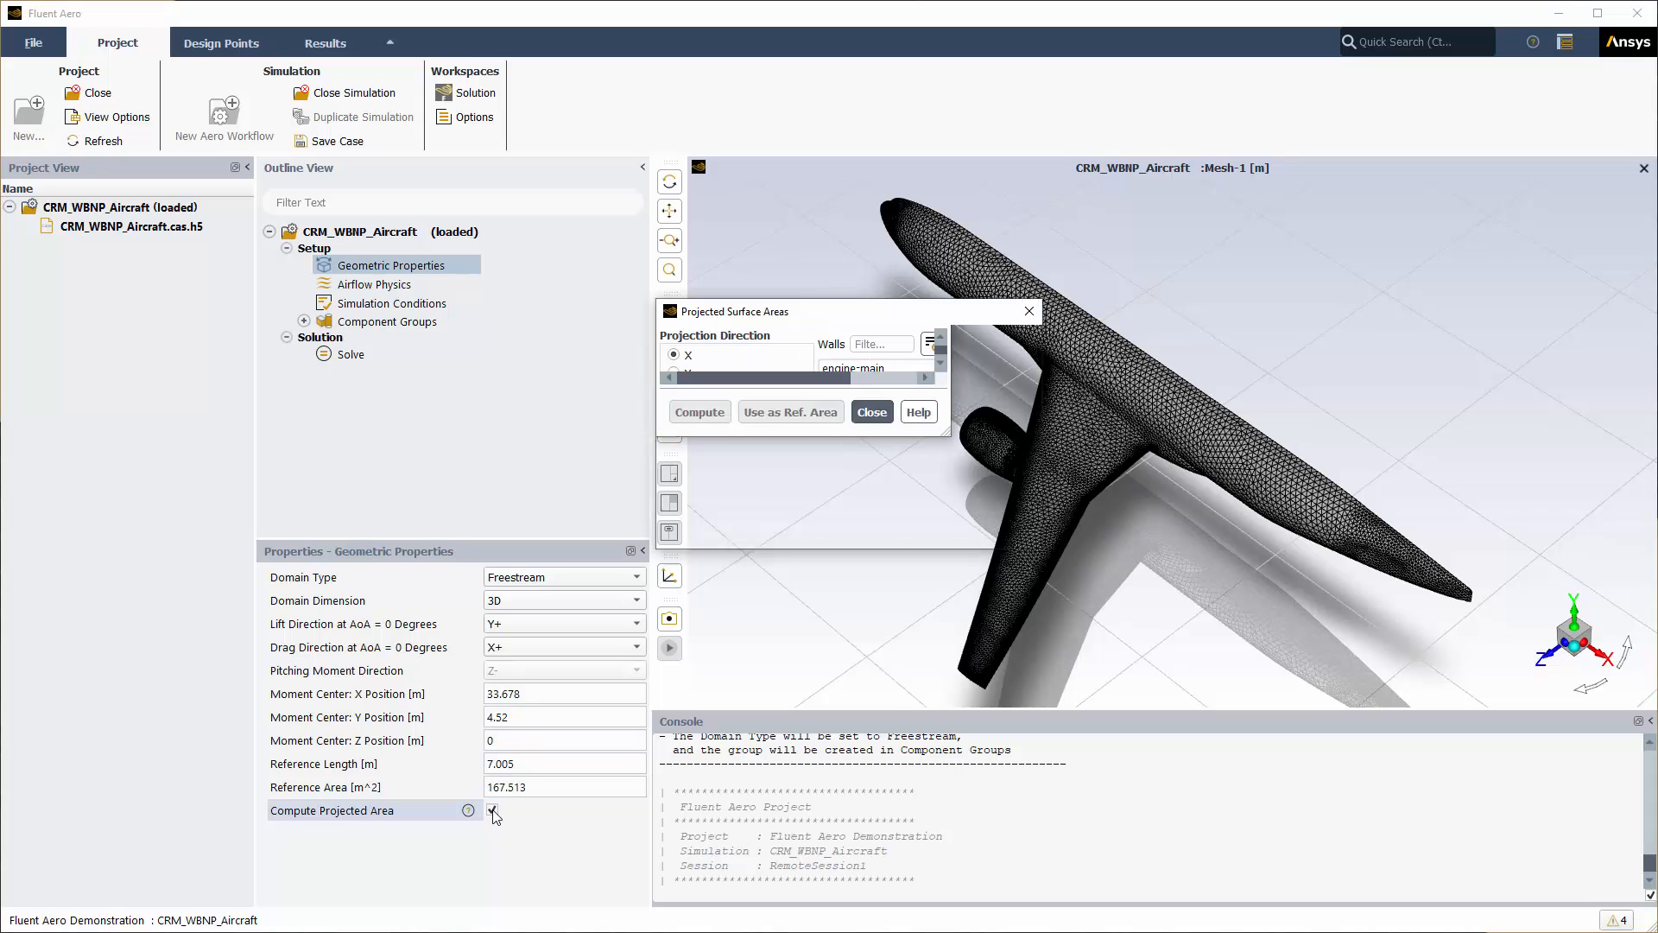
pyautogui.click(677, 374)
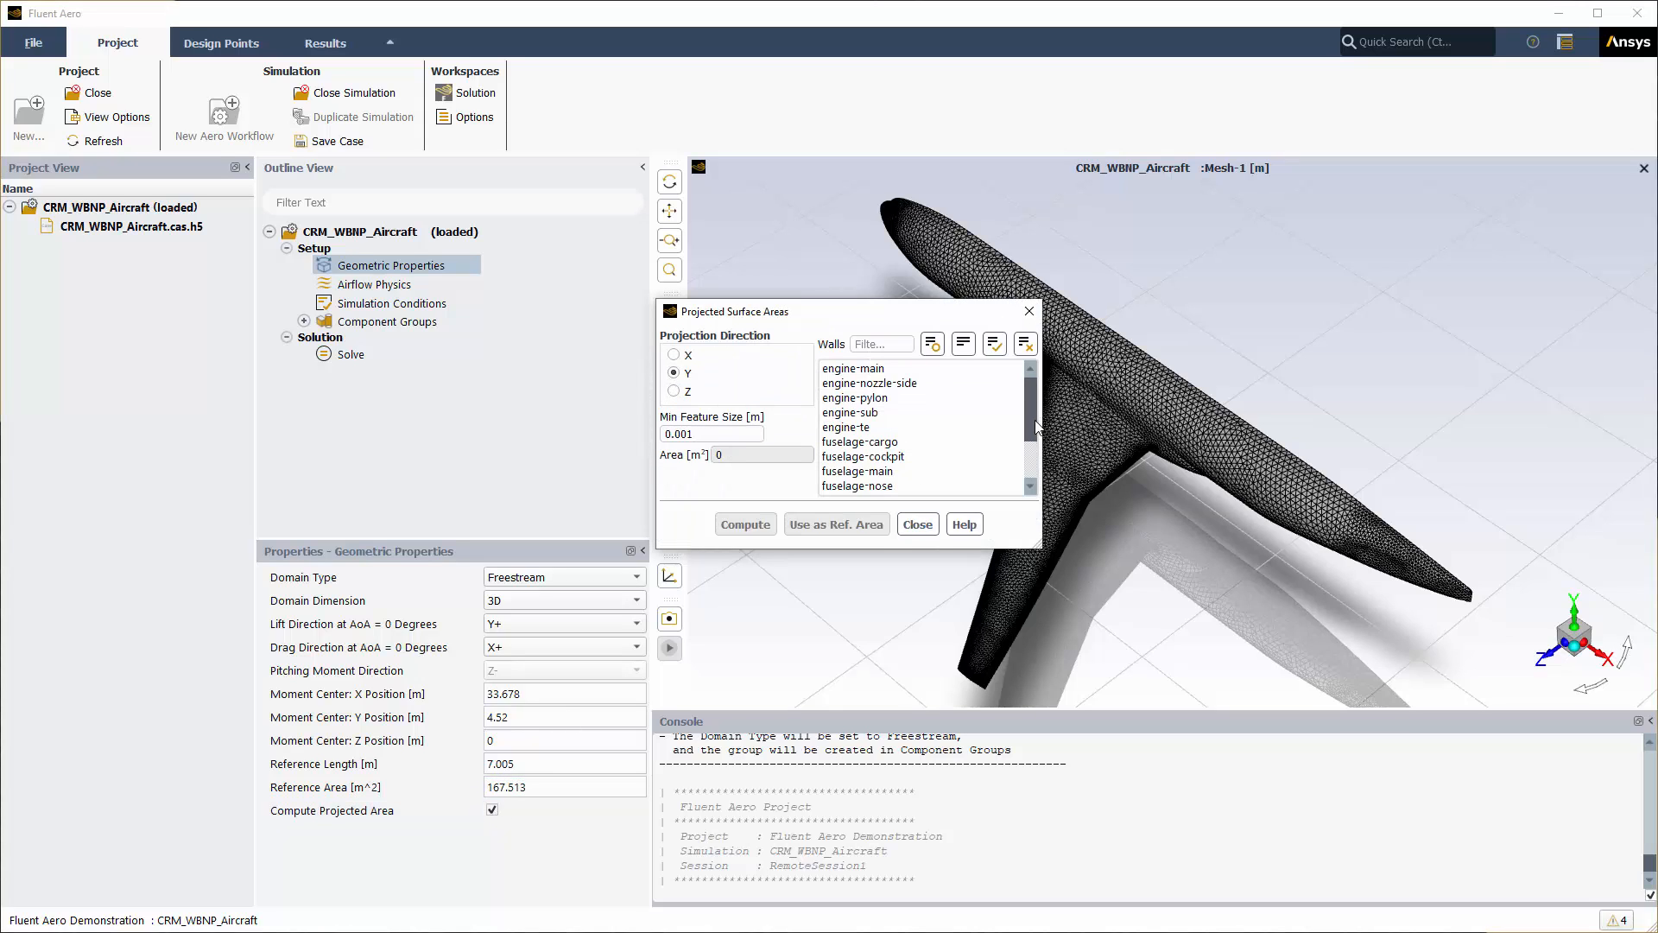
pyautogui.moveTo(1034, 422); pyautogui.dragTo(1029, 474)
pyautogui.click(882, 442)
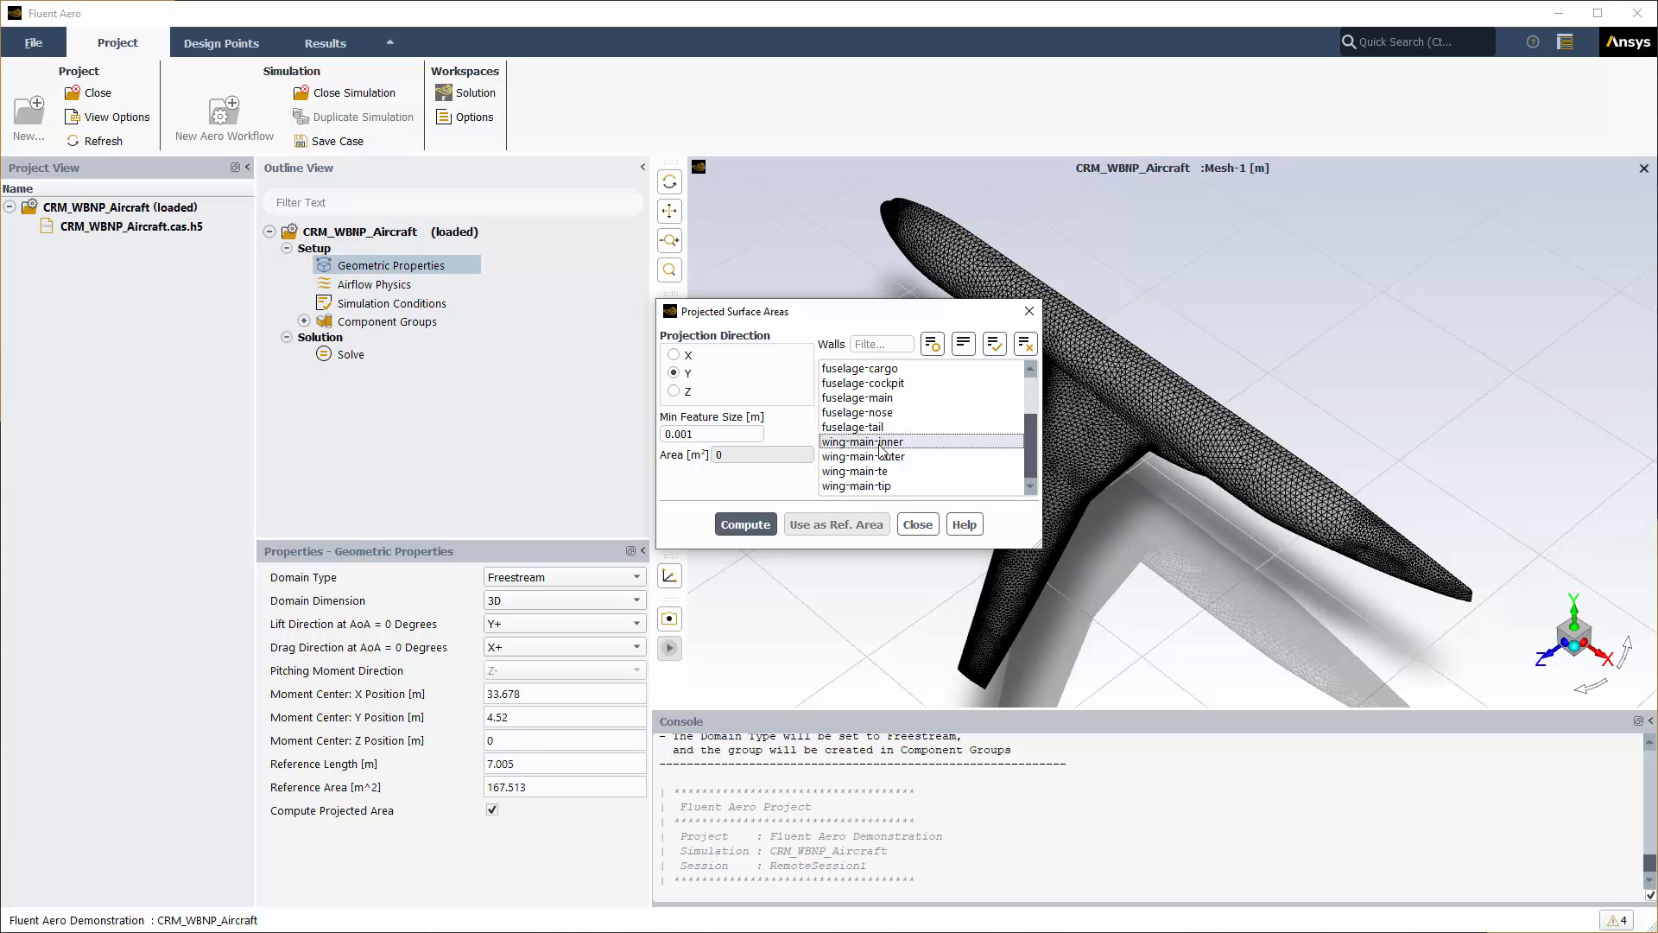
pyautogui.keyDown('shift'); pyautogui.click(864, 486); pyautogui.keyUp('shift')
pyautogui.click(752, 529)
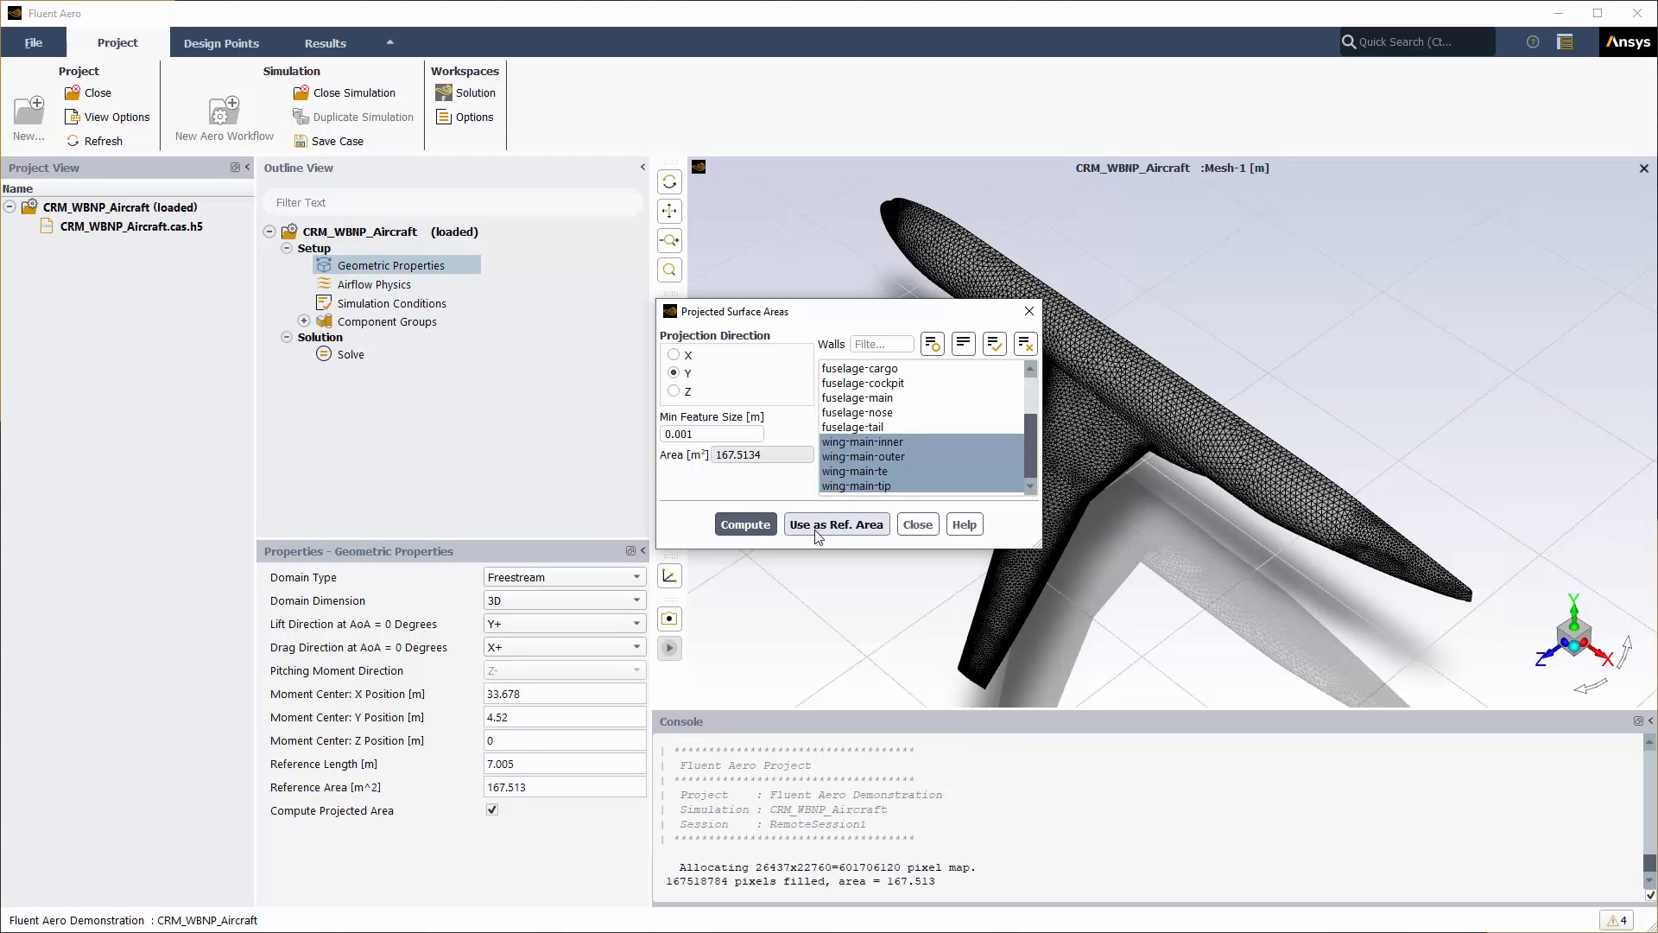
pyautogui.click(818, 534)
# Step: Close the Projected Surface Areas calculation
pyautogui.click(917, 524)
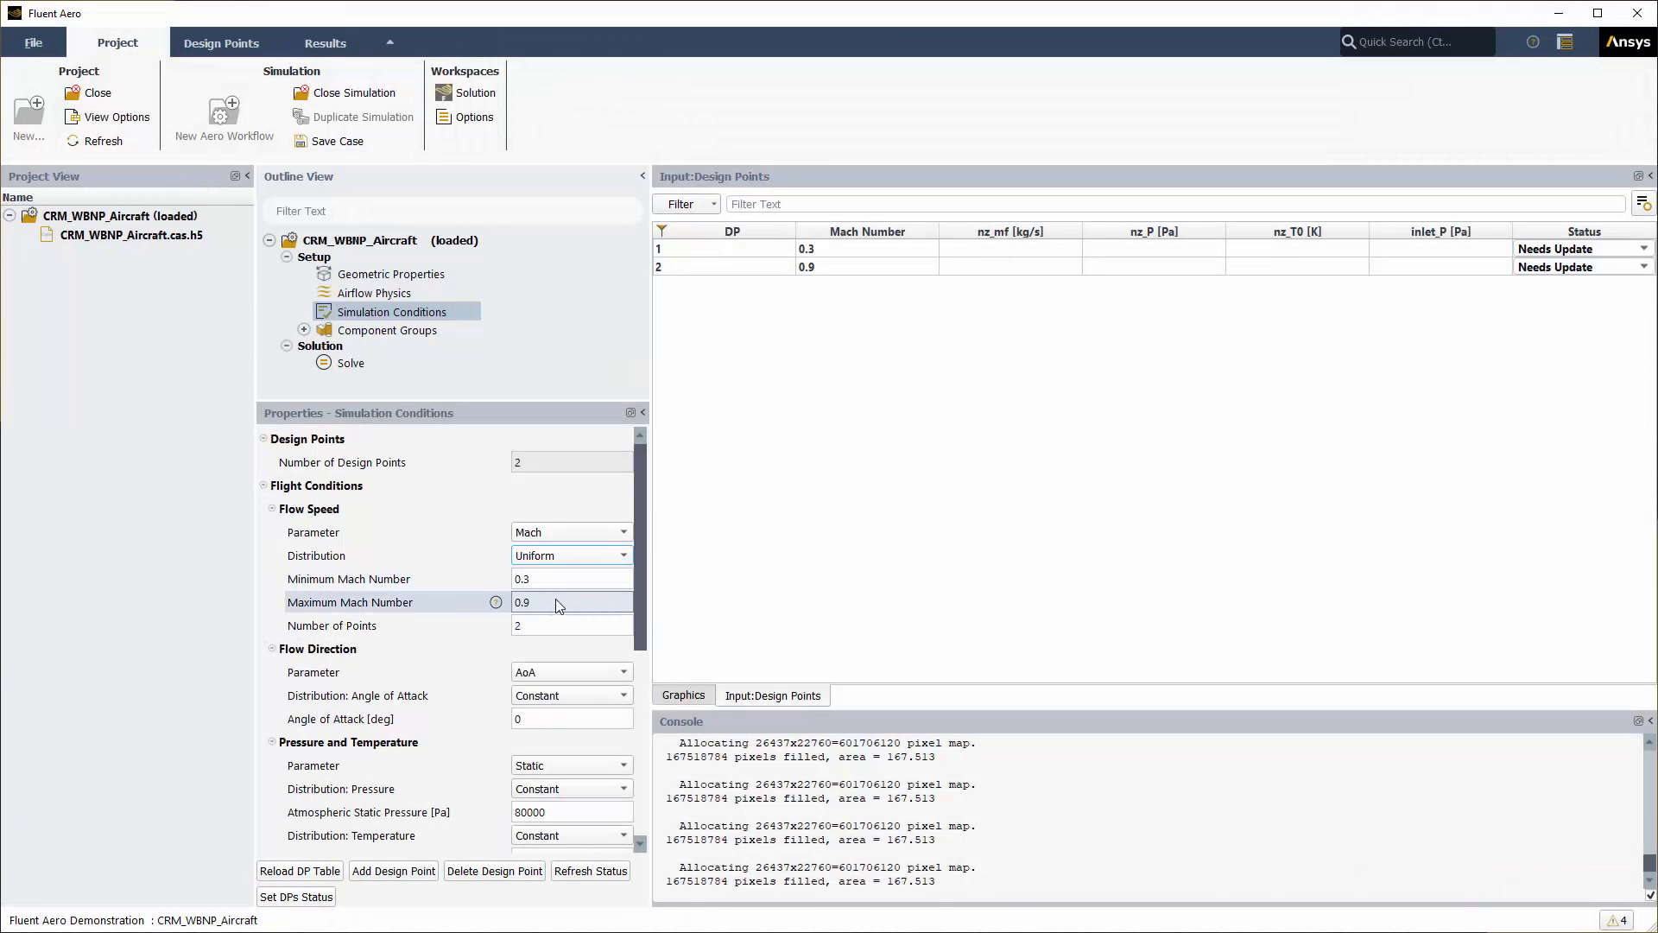
# Step: Change the Mach sweep to a maximum of 0.7 with 3 points
pyautogui.click(558, 600)
pyautogui.press('BackSpace')
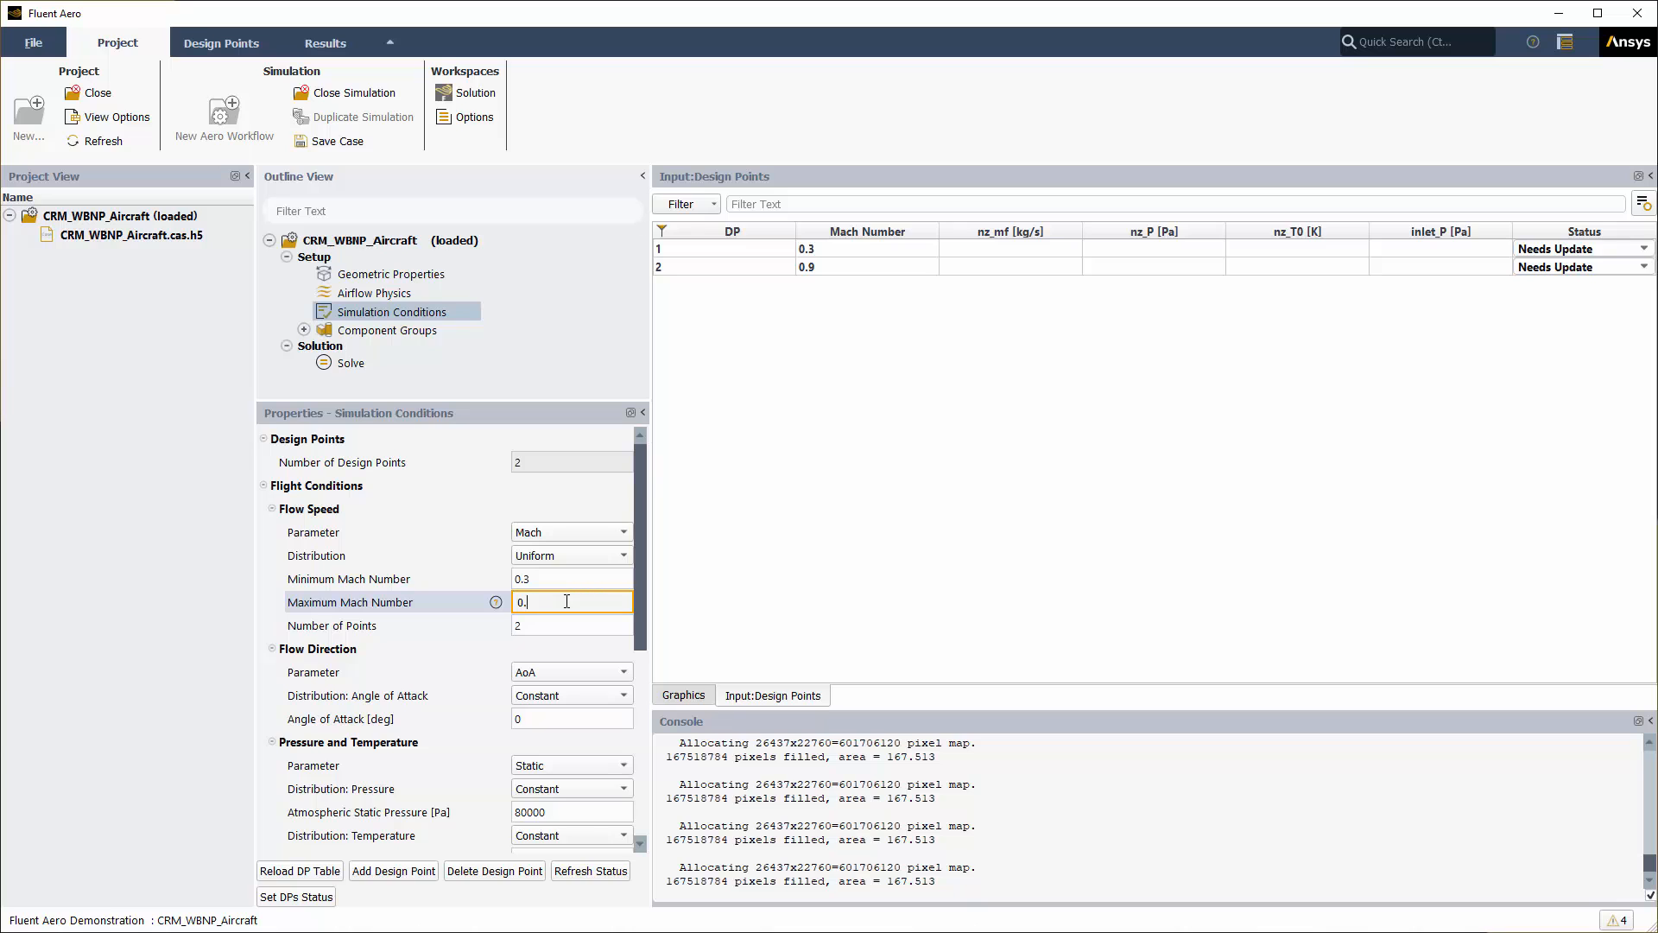
pyautogui.write('7')
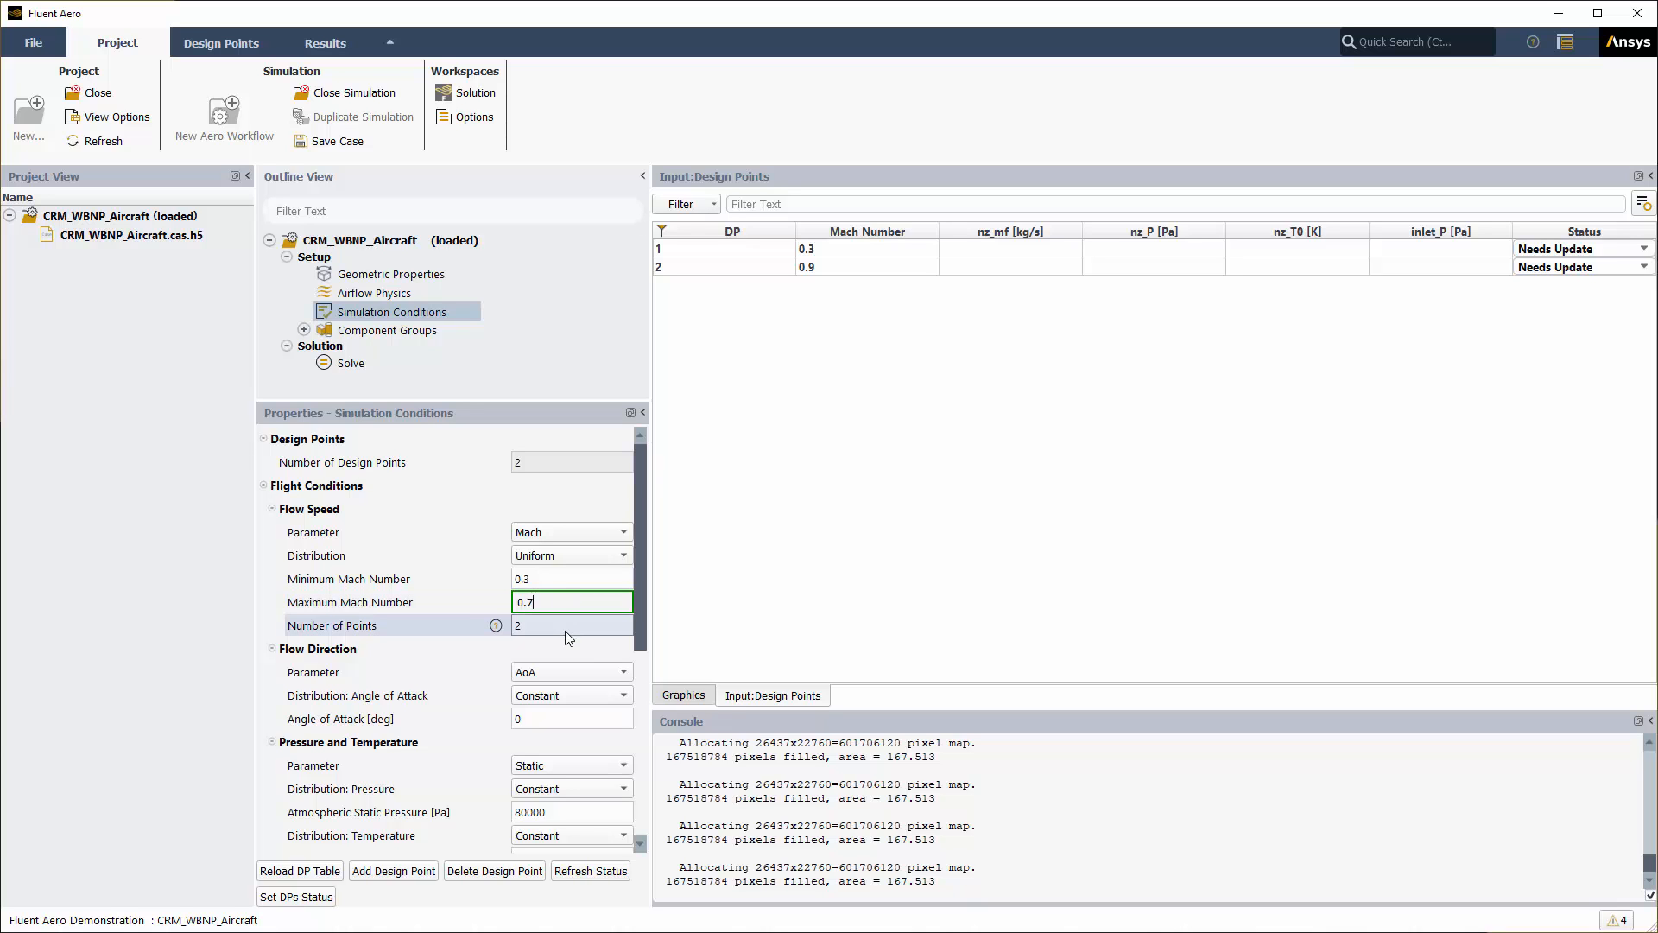
pyautogui.press('Return')
pyautogui.click(553, 625)
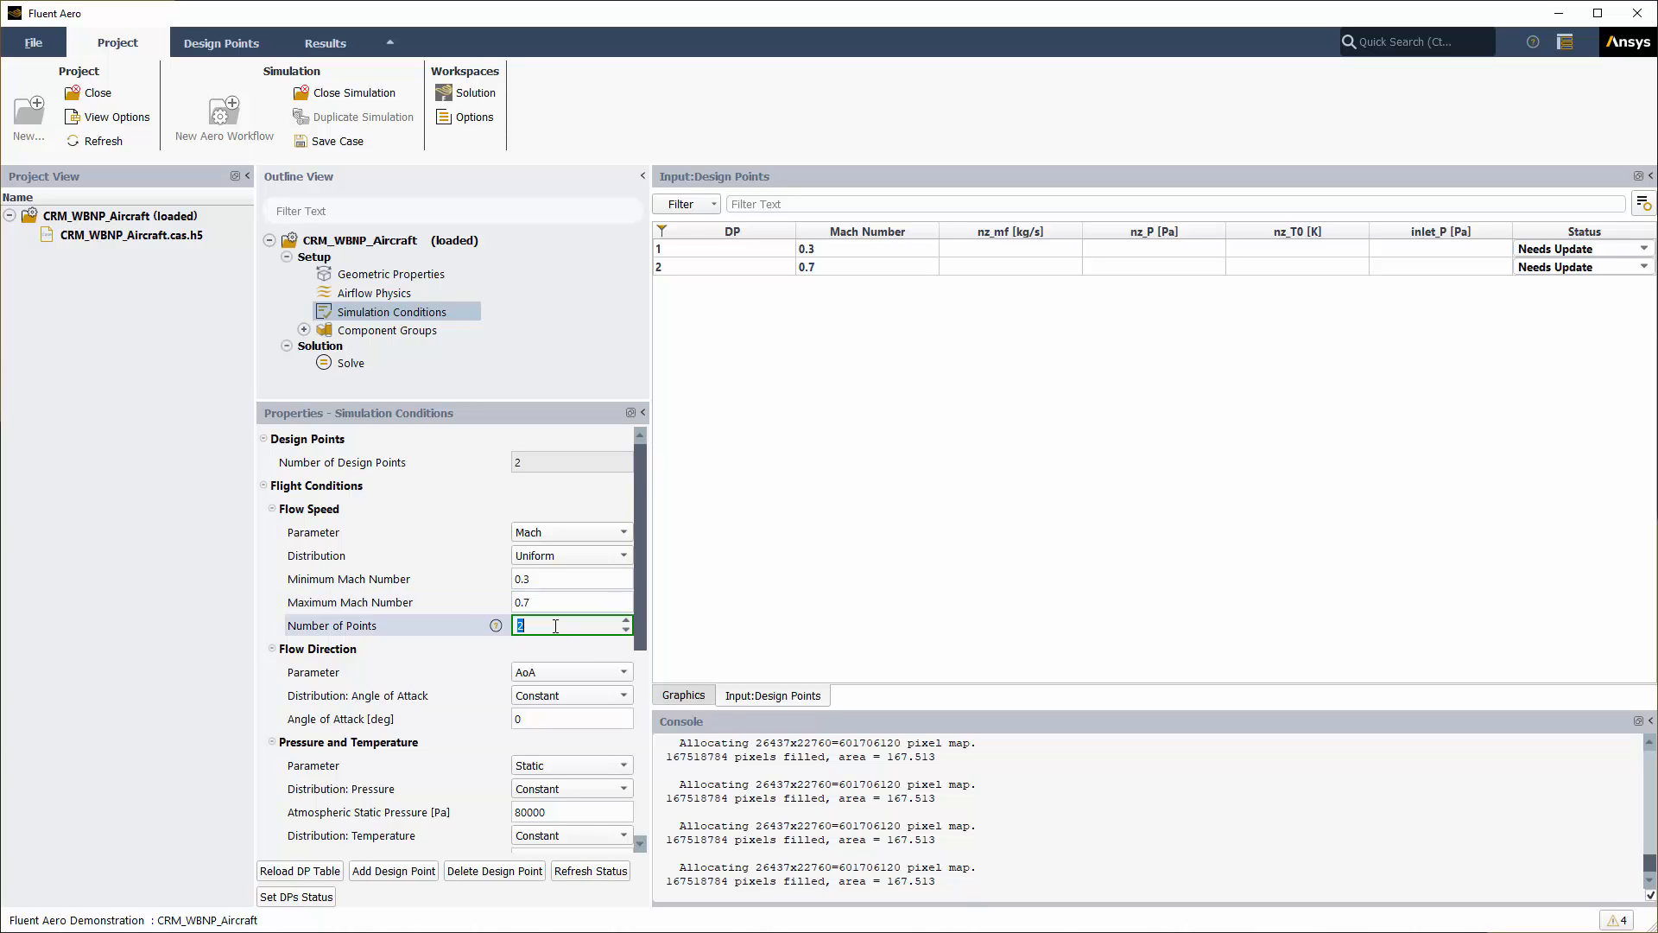
pyautogui.write('3')
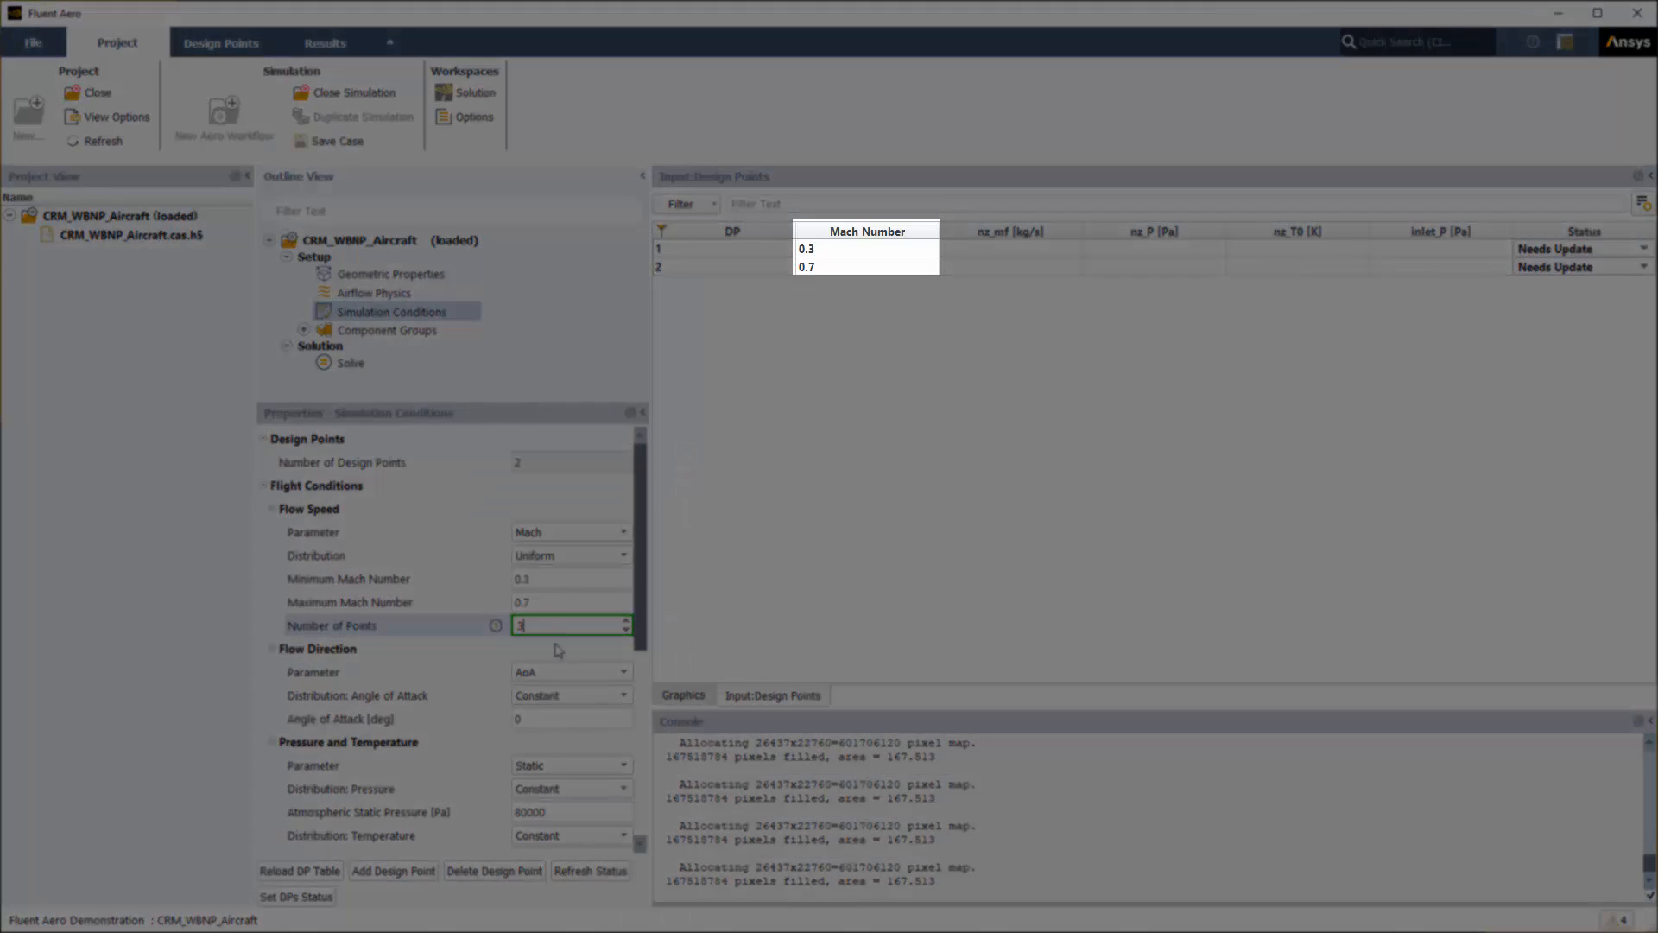
pyautogui.press('Return')
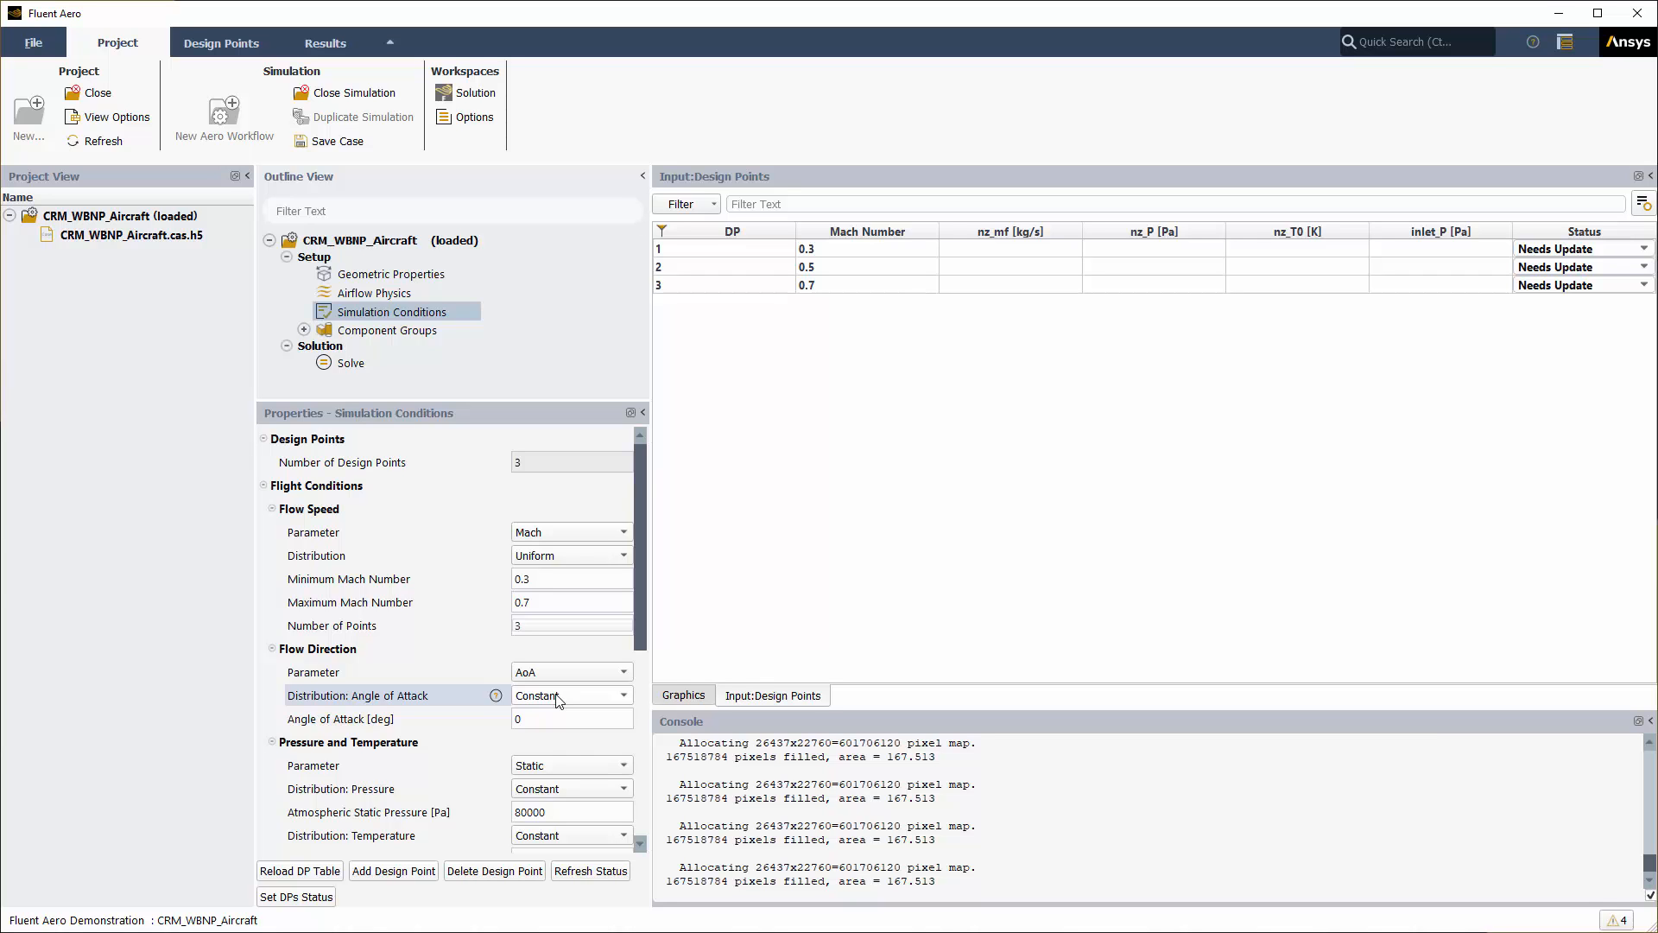
# Step: Set the angle-of-attack sweep to a maximum of 7.5 with 4 points, giving 12 design points
pyautogui.click(558, 695)
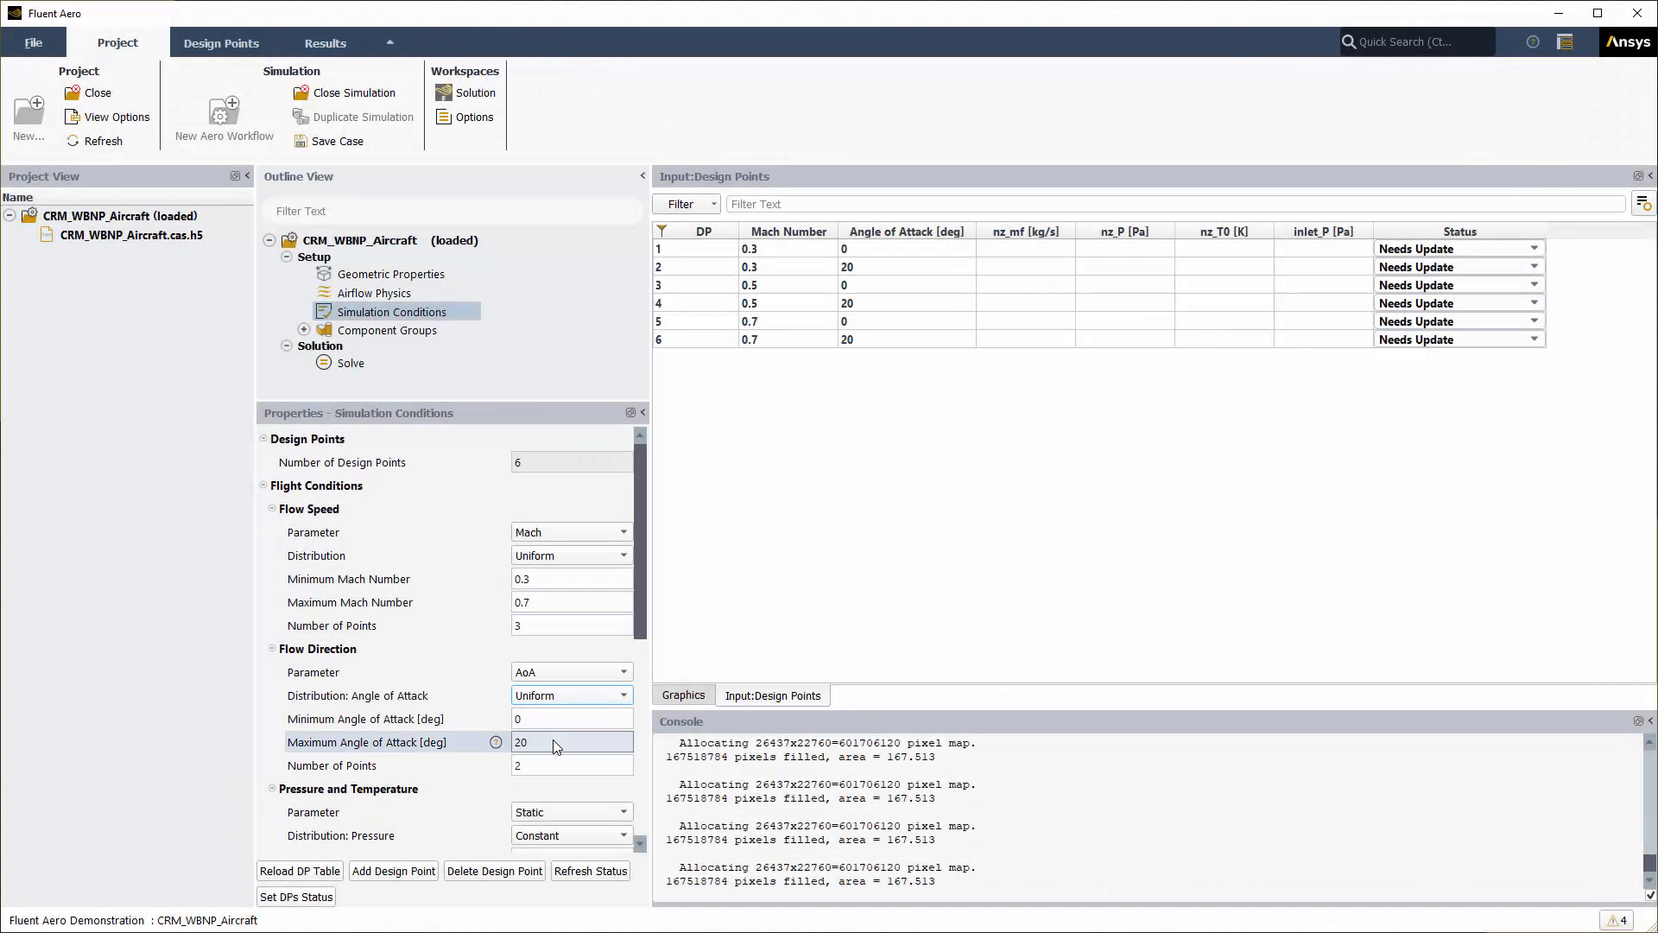
pyautogui.click(552, 740)
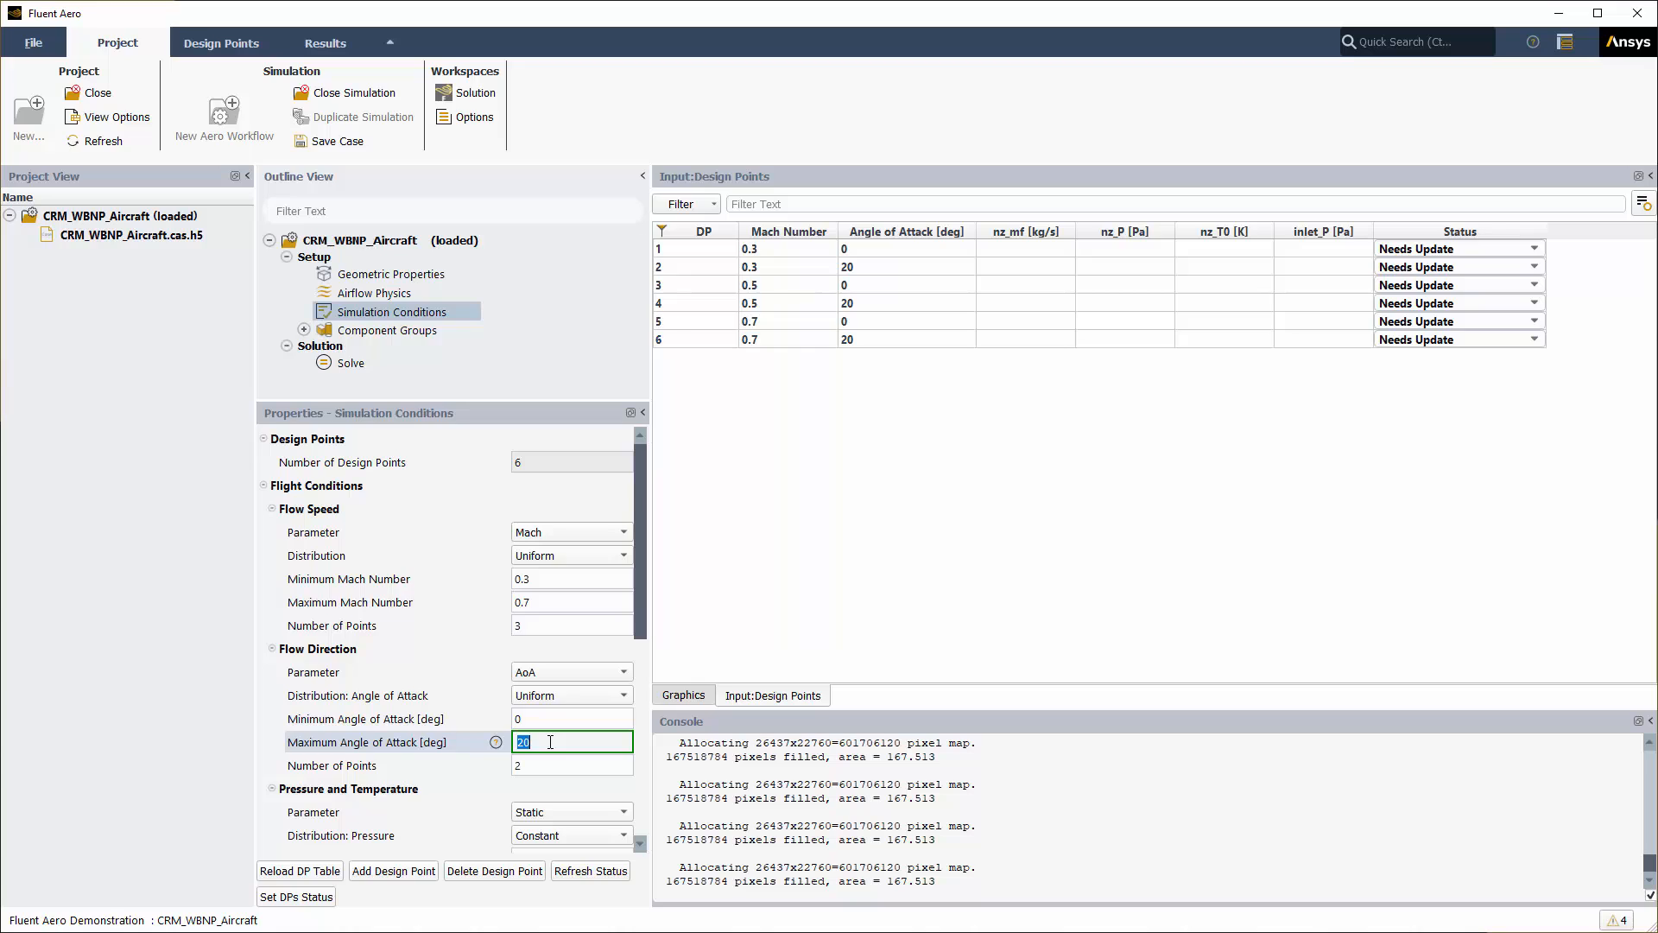
pyautogui.write('7.5')
pyautogui.click(541, 765)
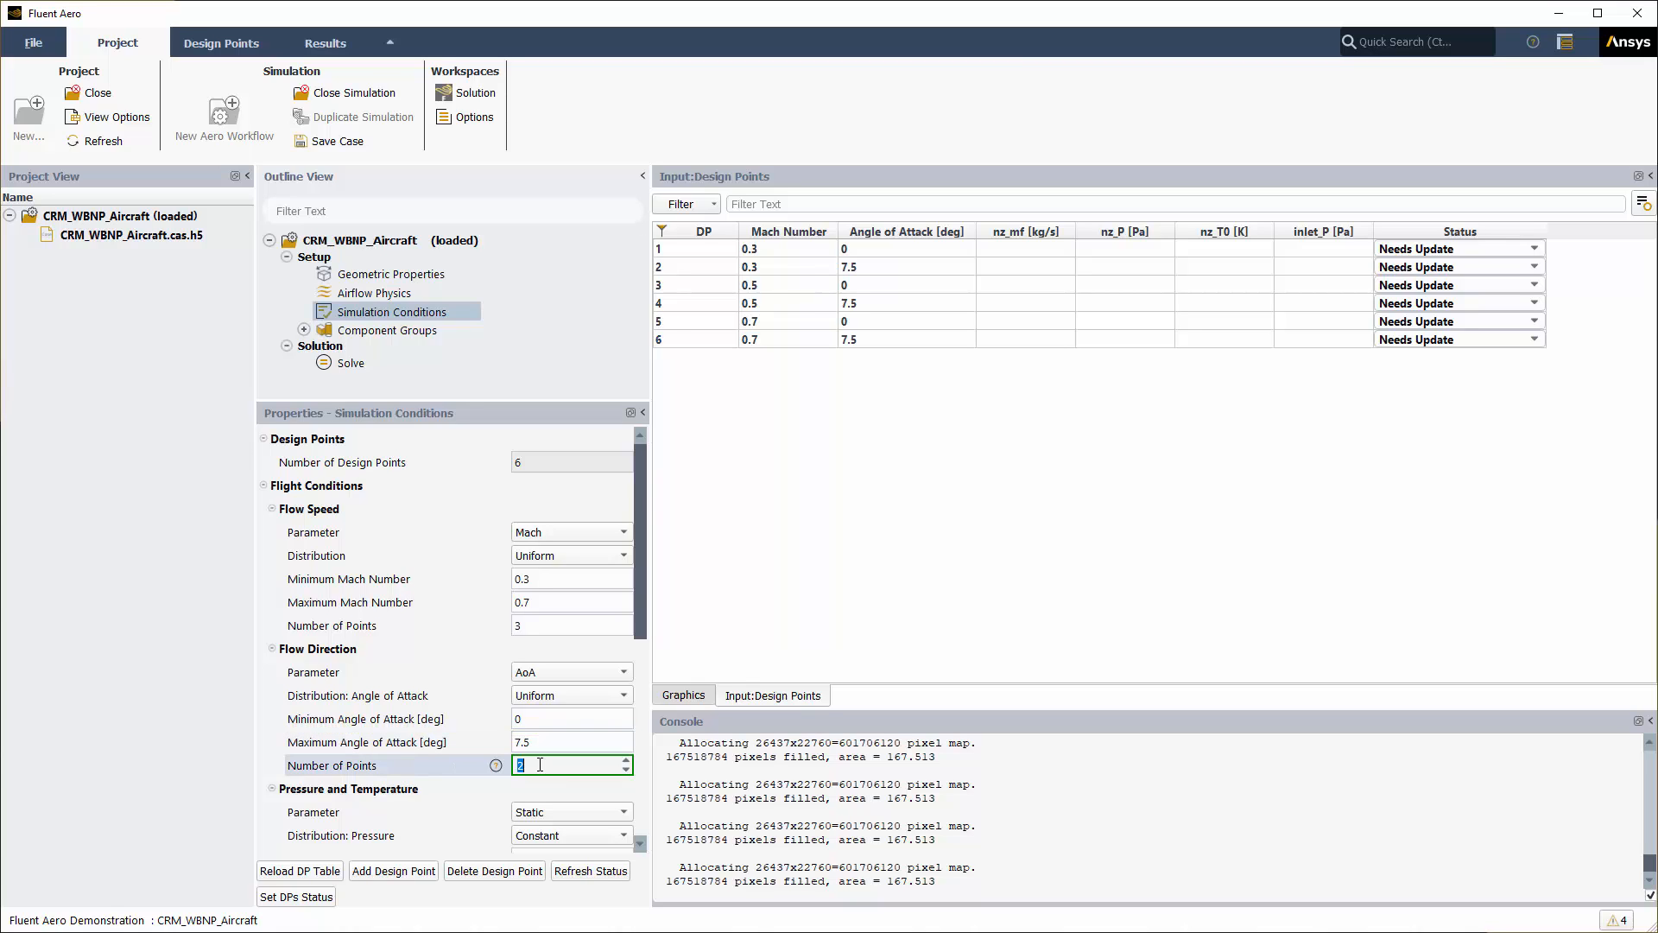
pyautogui.write('4')
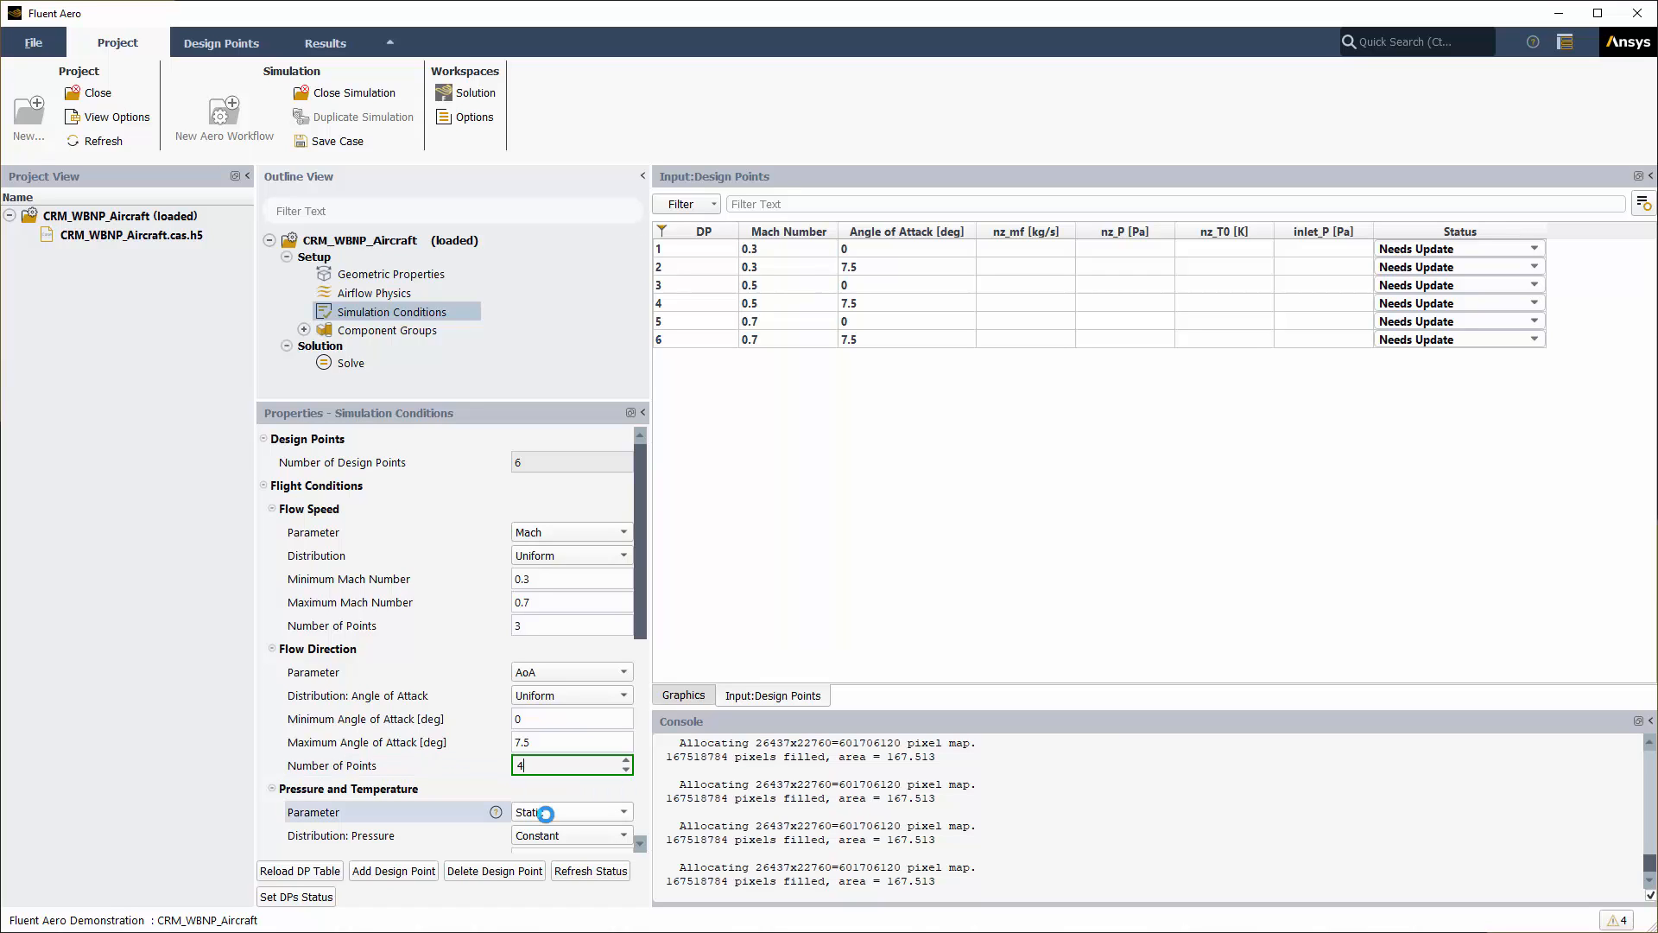
pyautogui.press('Return')
# Step: Define pressure and temperature by Altitude with a Custom distribution
pyautogui.moveTo(641, 604); pyautogui.dragTo(641, 768)
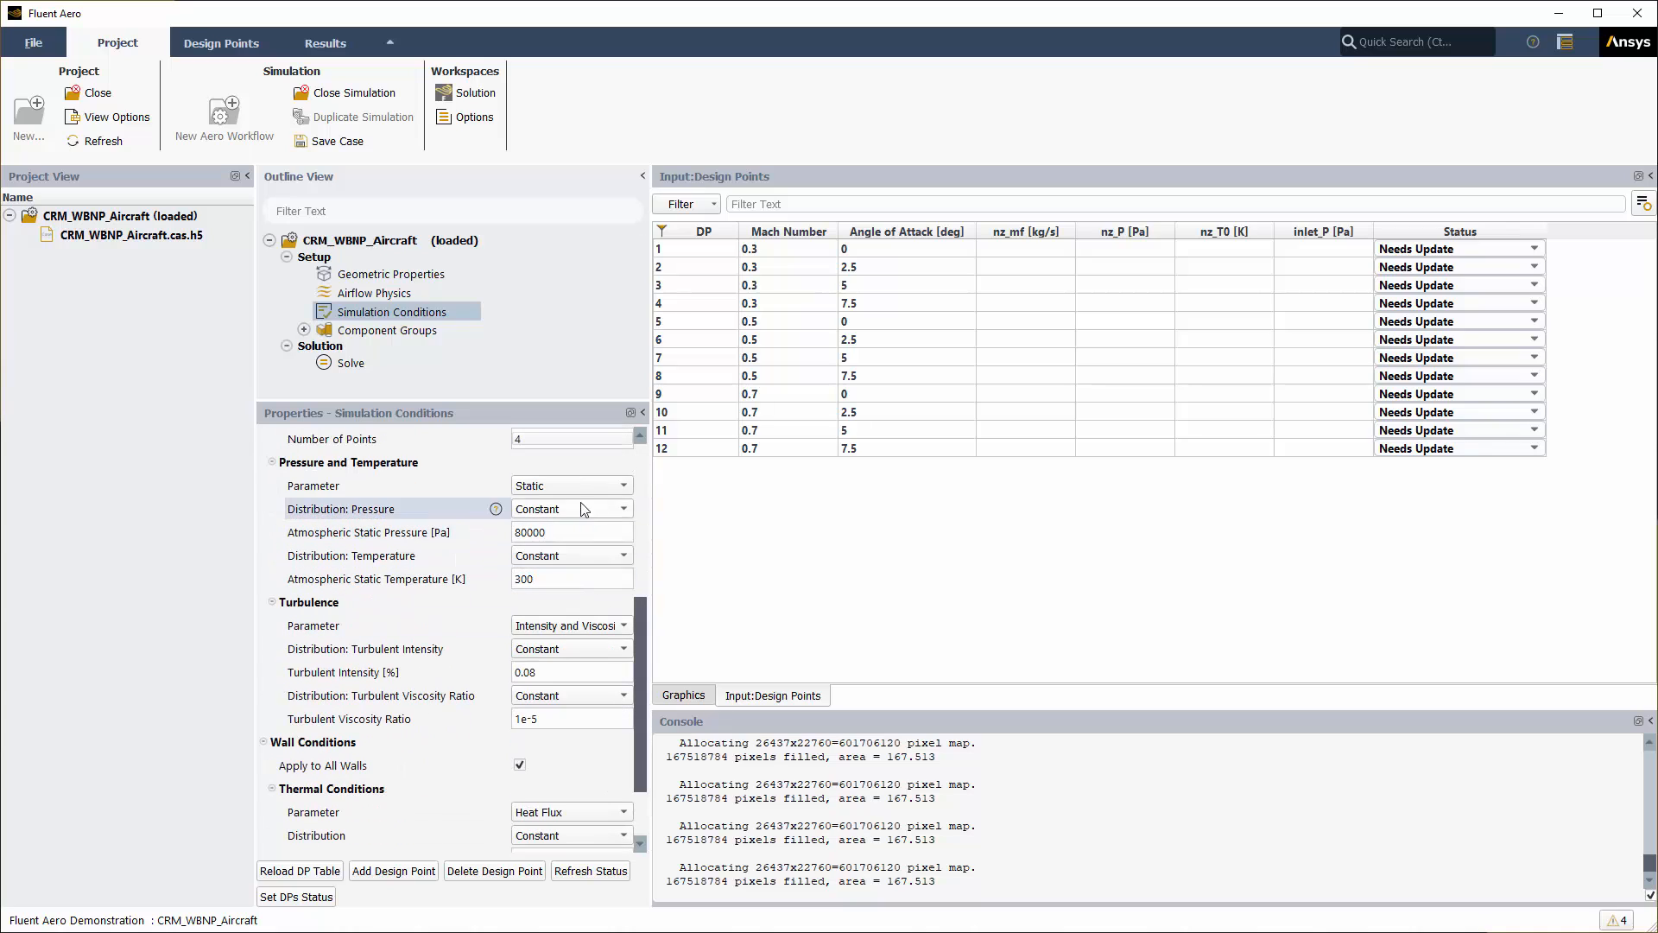
pyautogui.click(596, 485)
pyautogui.click(570, 529)
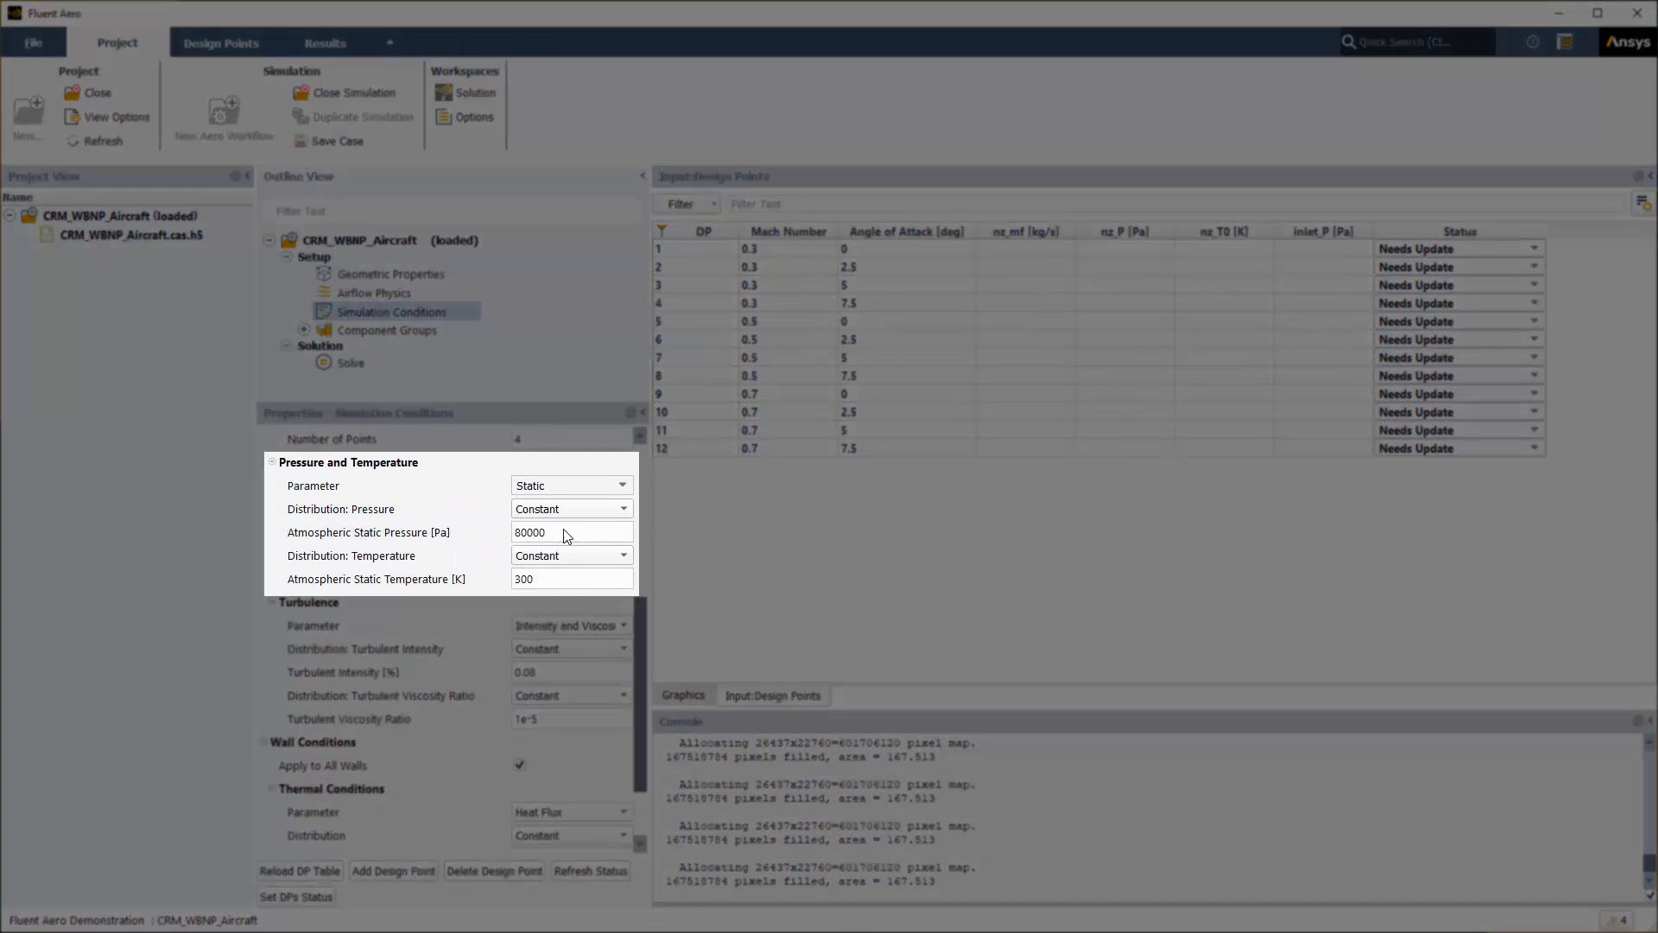
pyautogui.click(570, 511)
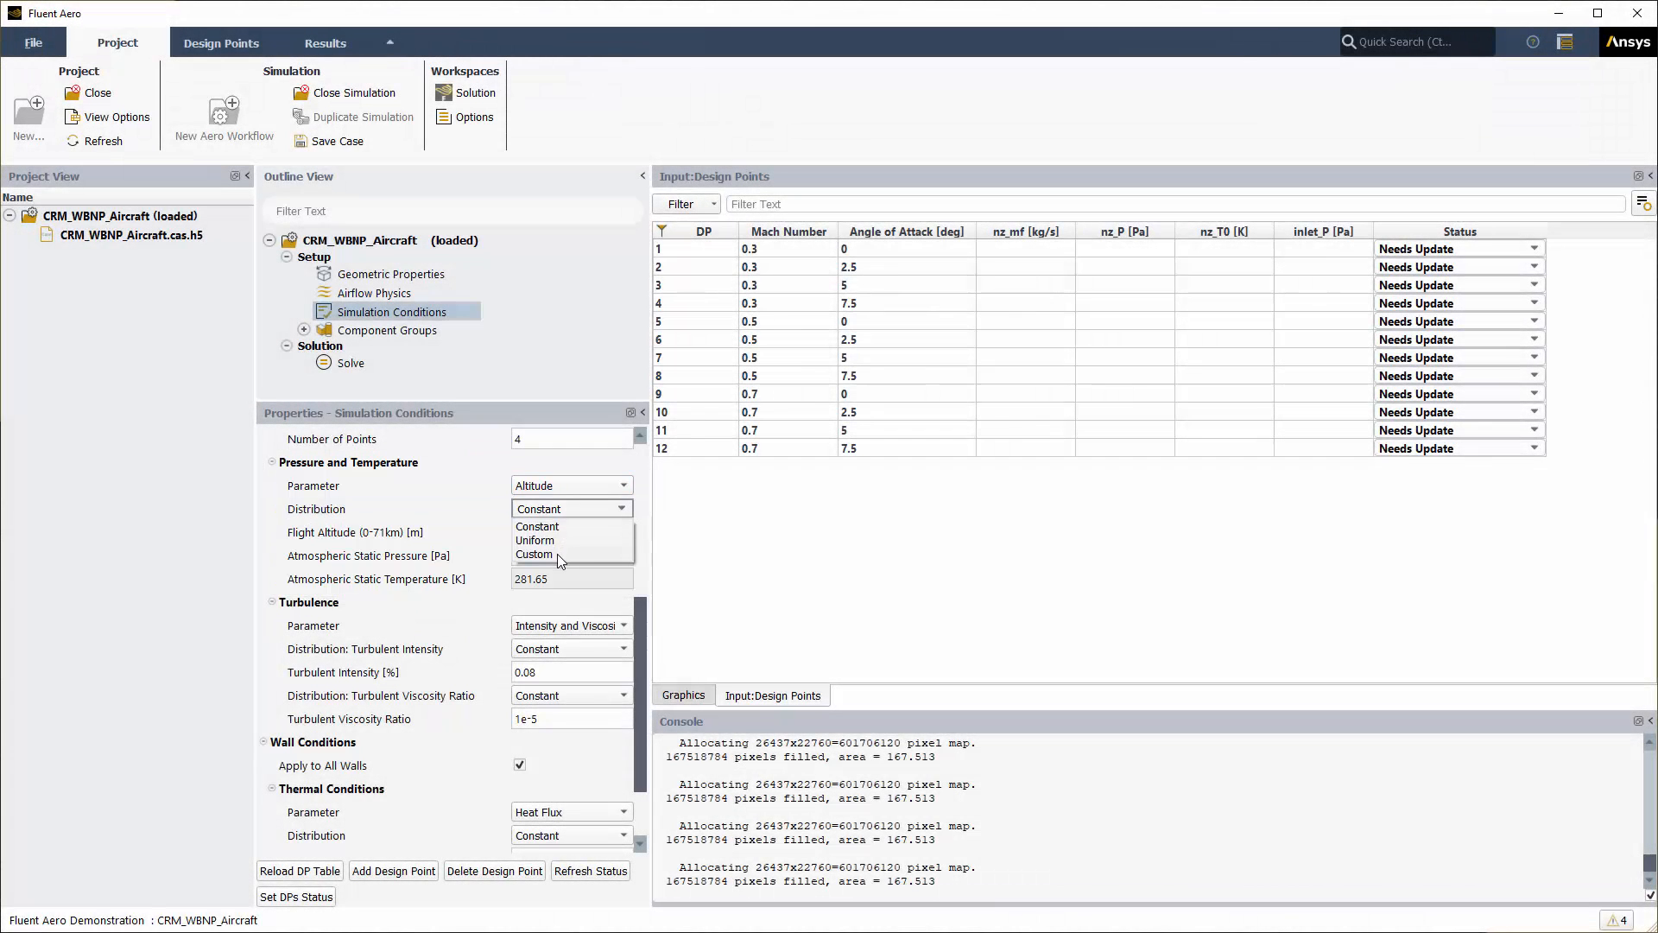
pyautogui.click(558, 554)
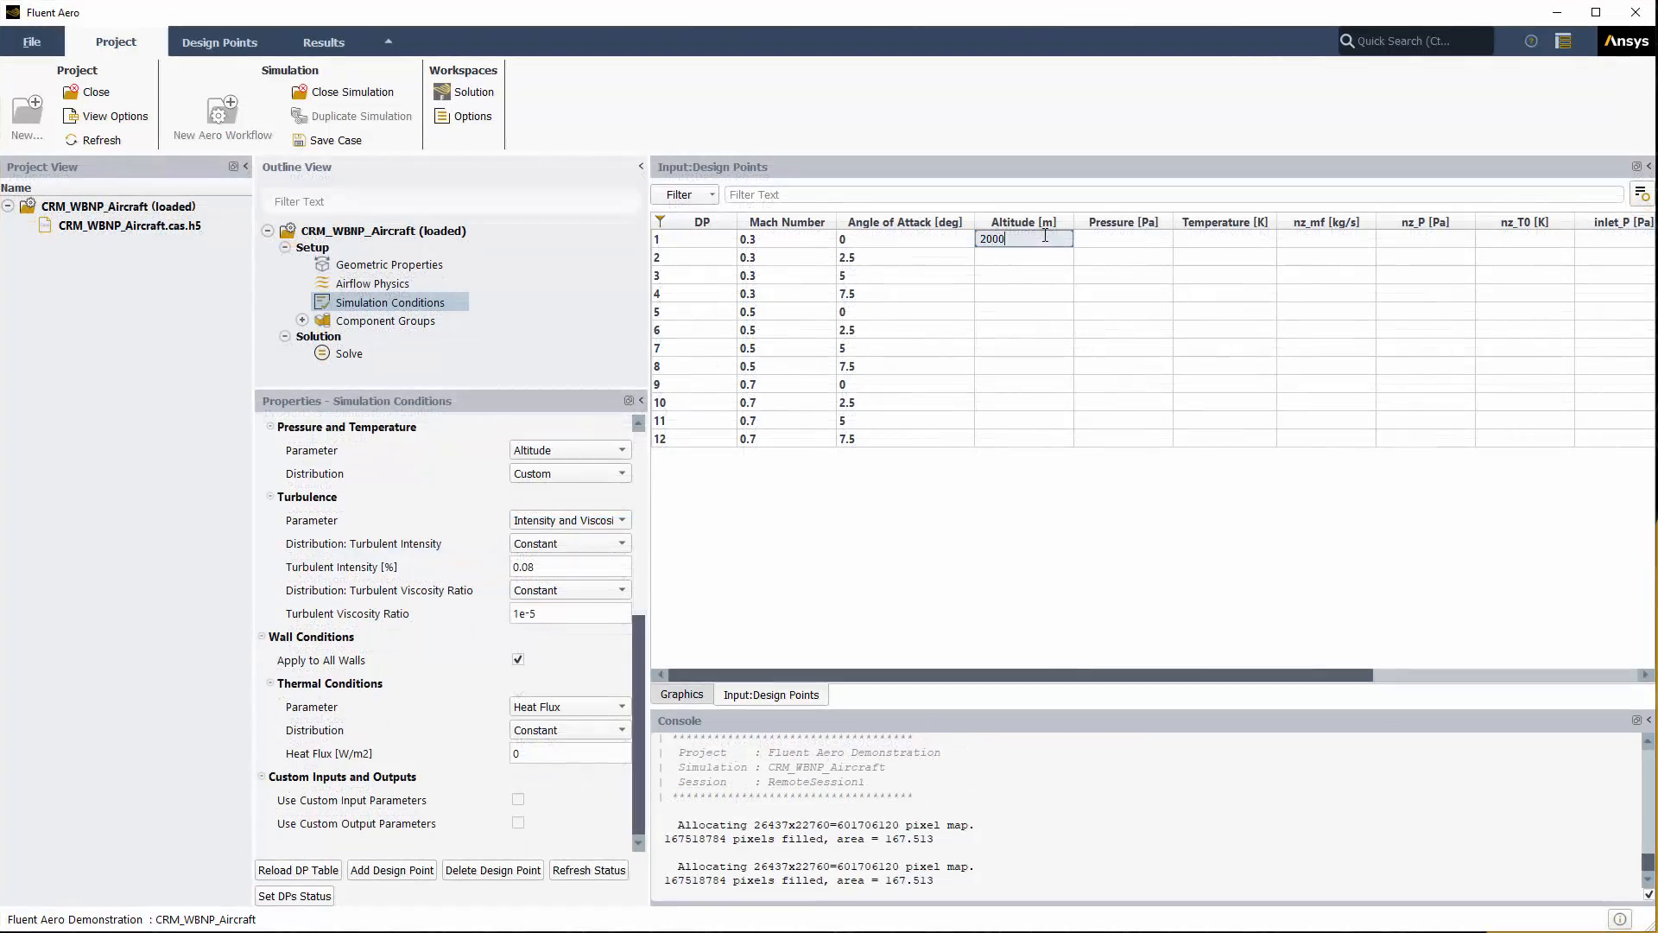
# Step: Set altitude 2000 m for design points 1–4 (Mach 0.3)
pyautogui.press('Return')
pyautogui.click(1037, 258)
pyautogui.write('2000')
pyautogui.press('Return')
pyautogui.click(1028, 275)
pyautogui.write('2000')
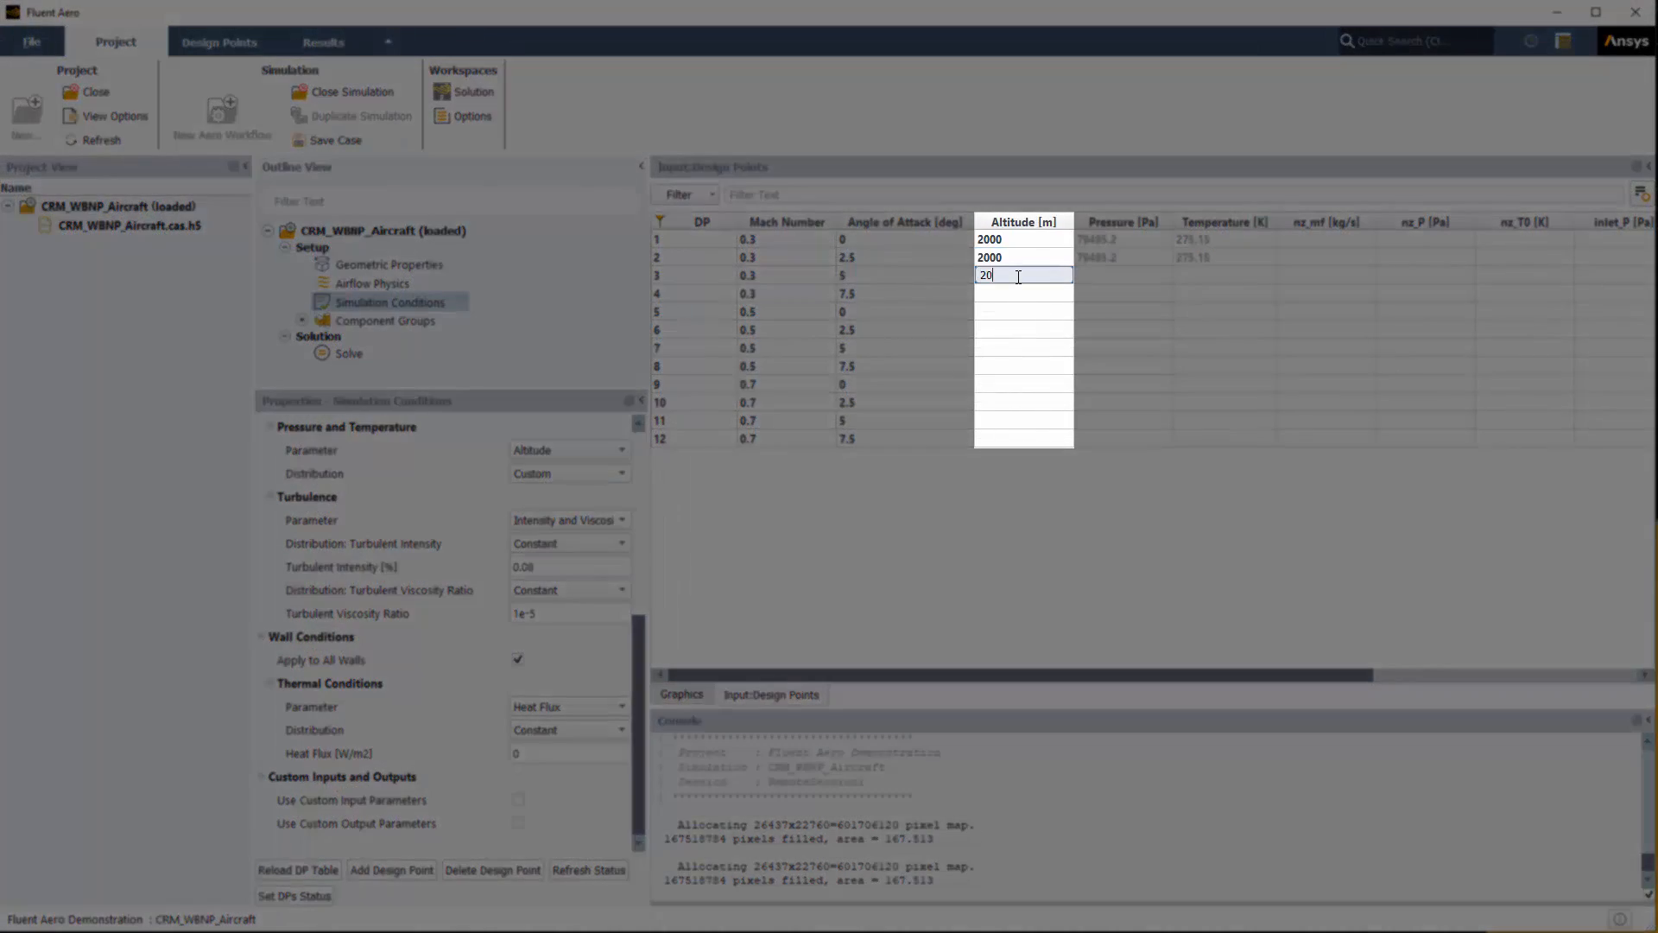
pyautogui.press('Return')
pyautogui.click(1019, 294)
pyautogui.write('2000')
pyautogui.press('Return')
# Step: Set altitude 5000 m for design points 5–8 (Mach 0.5)
pyautogui.click(1017, 307)
pyautogui.write('5000')
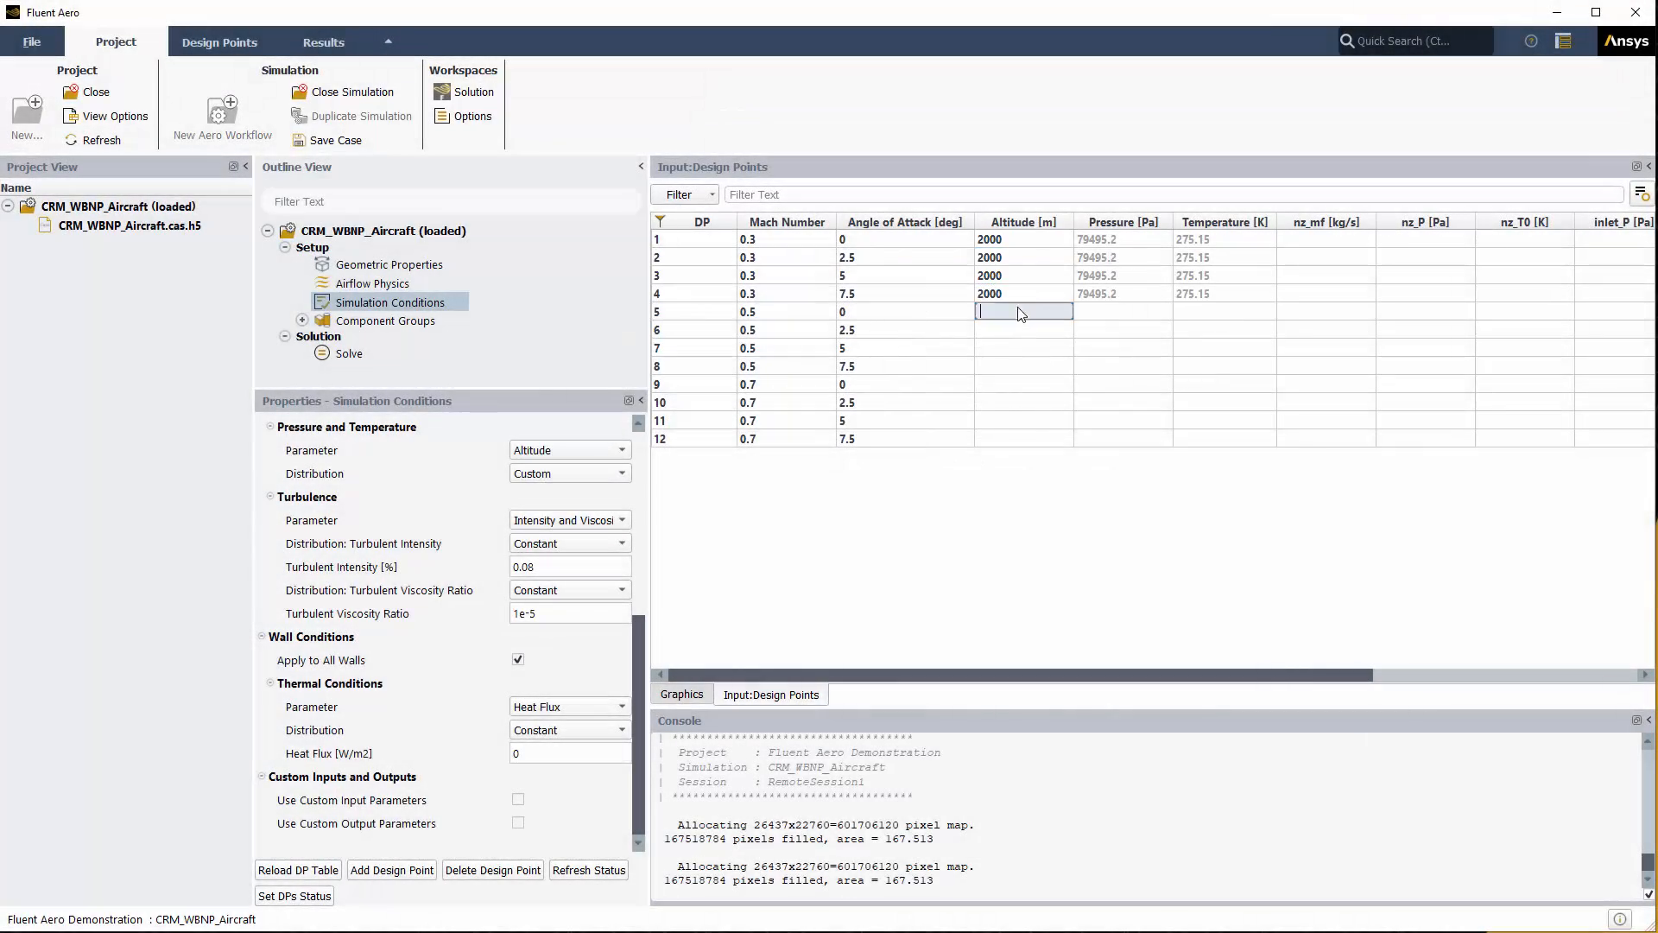
pyautogui.press('Return')
pyautogui.click(1002, 328)
pyautogui.write('5000')
pyautogui.press('Return')
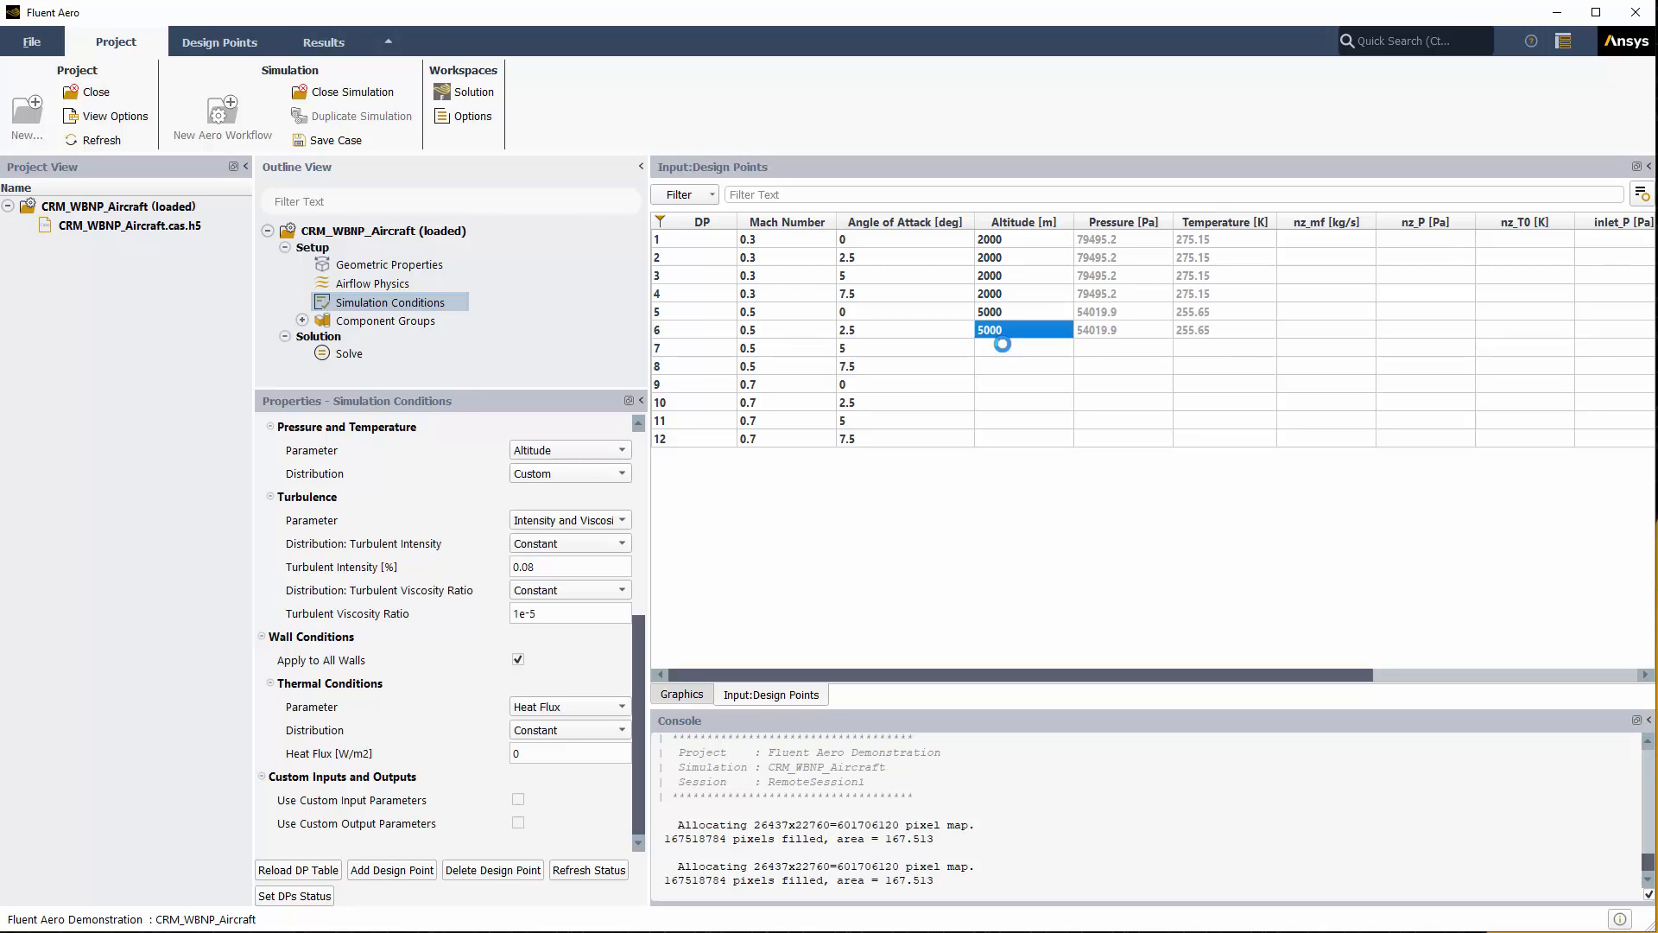
pyautogui.click(1007, 349)
pyautogui.write('5000')
pyautogui.press('Return')
pyautogui.click(1010, 367)
pyautogui.write('5000')
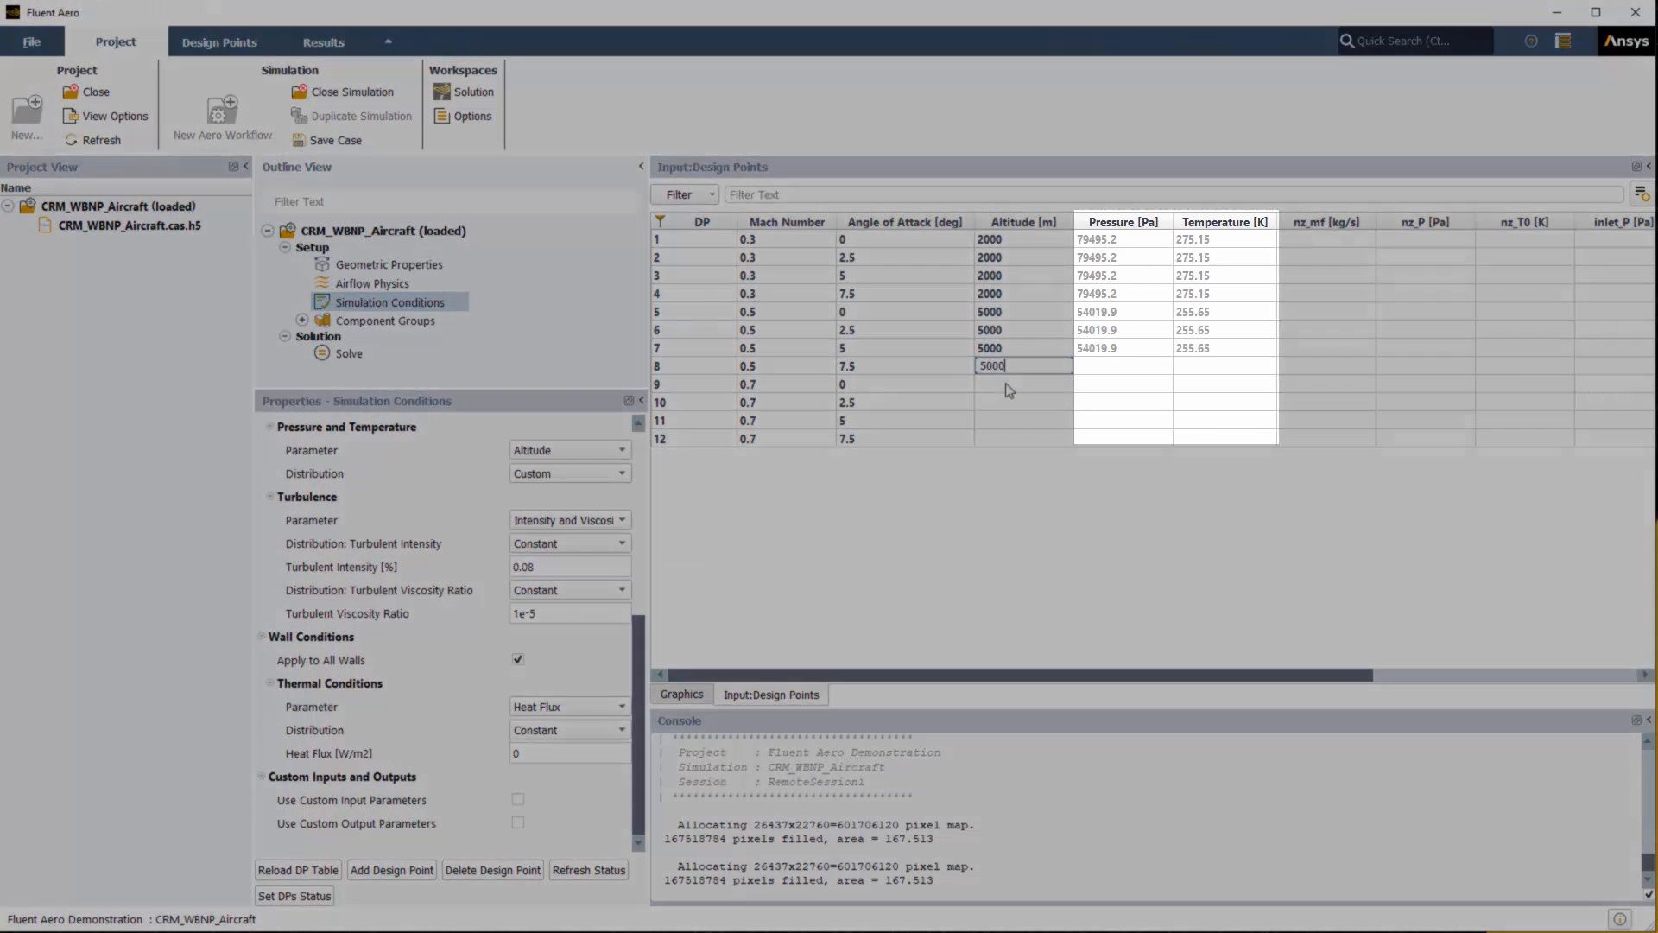
pyautogui.press('Return')
# Step: Set altitude 8000 m for design points 9–12 (Mach 0.7)
pyautogui.click(1009, 385)
pyautogui.write('8000')
pyautogui.press('Return')
pyautogui.click(1023, 401)
pyautogui.write('8000')
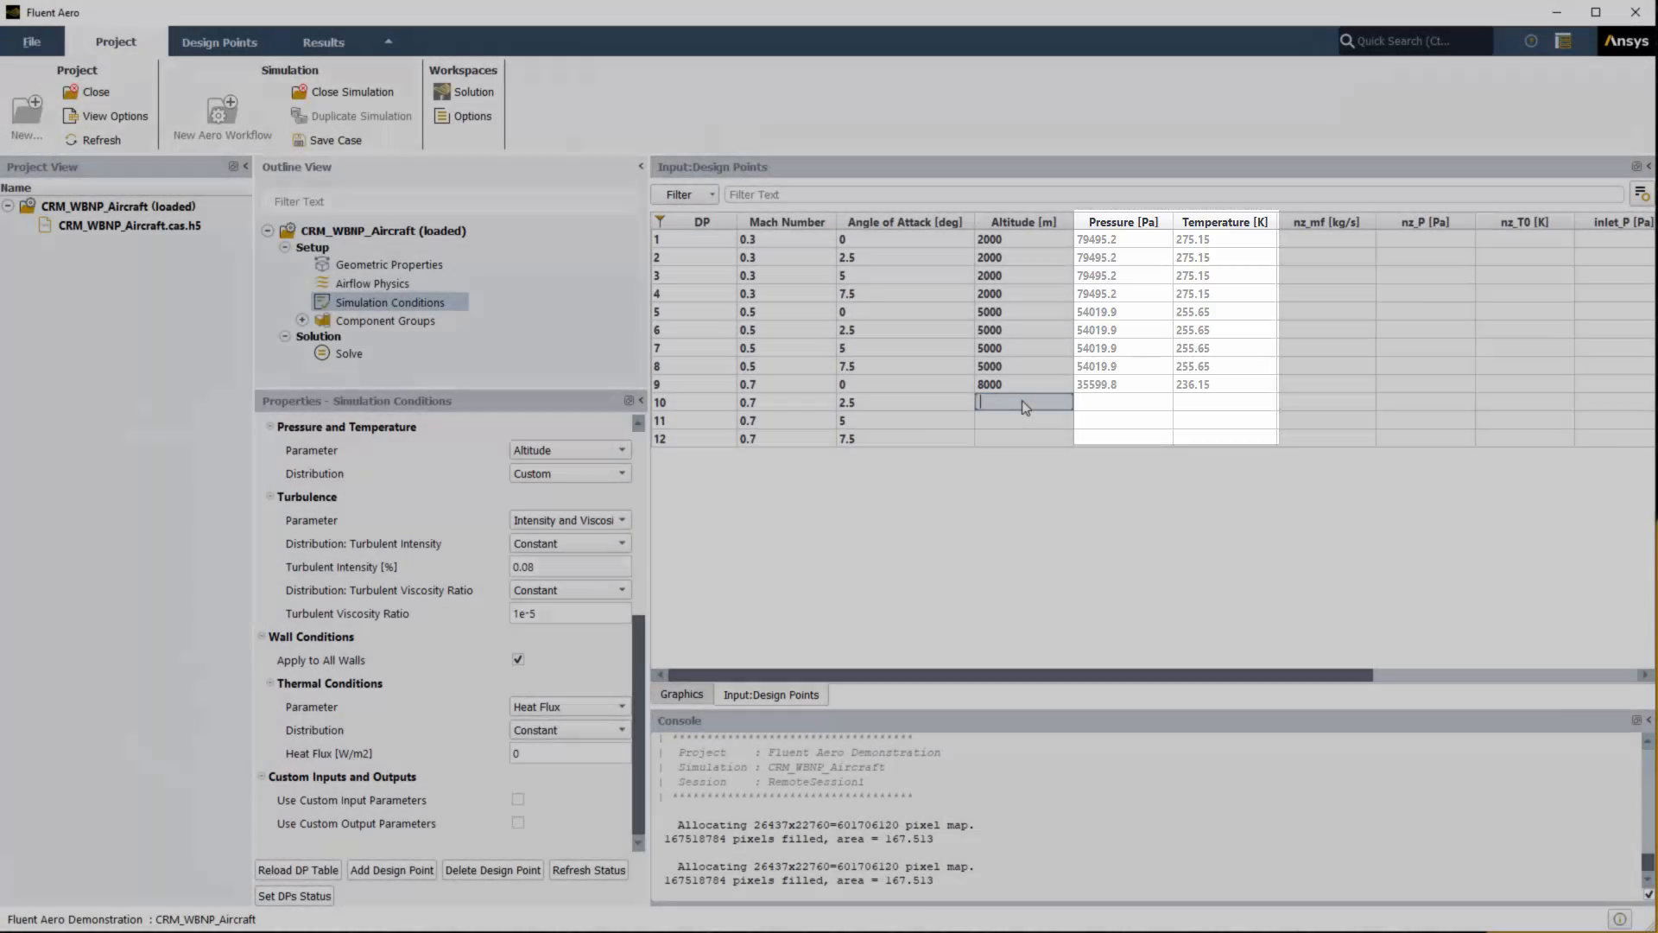
pyautogui.press('Return')
pyautogui.click(1026, 421)
pyautogui.write('8000')
pyautogui.press('Return')
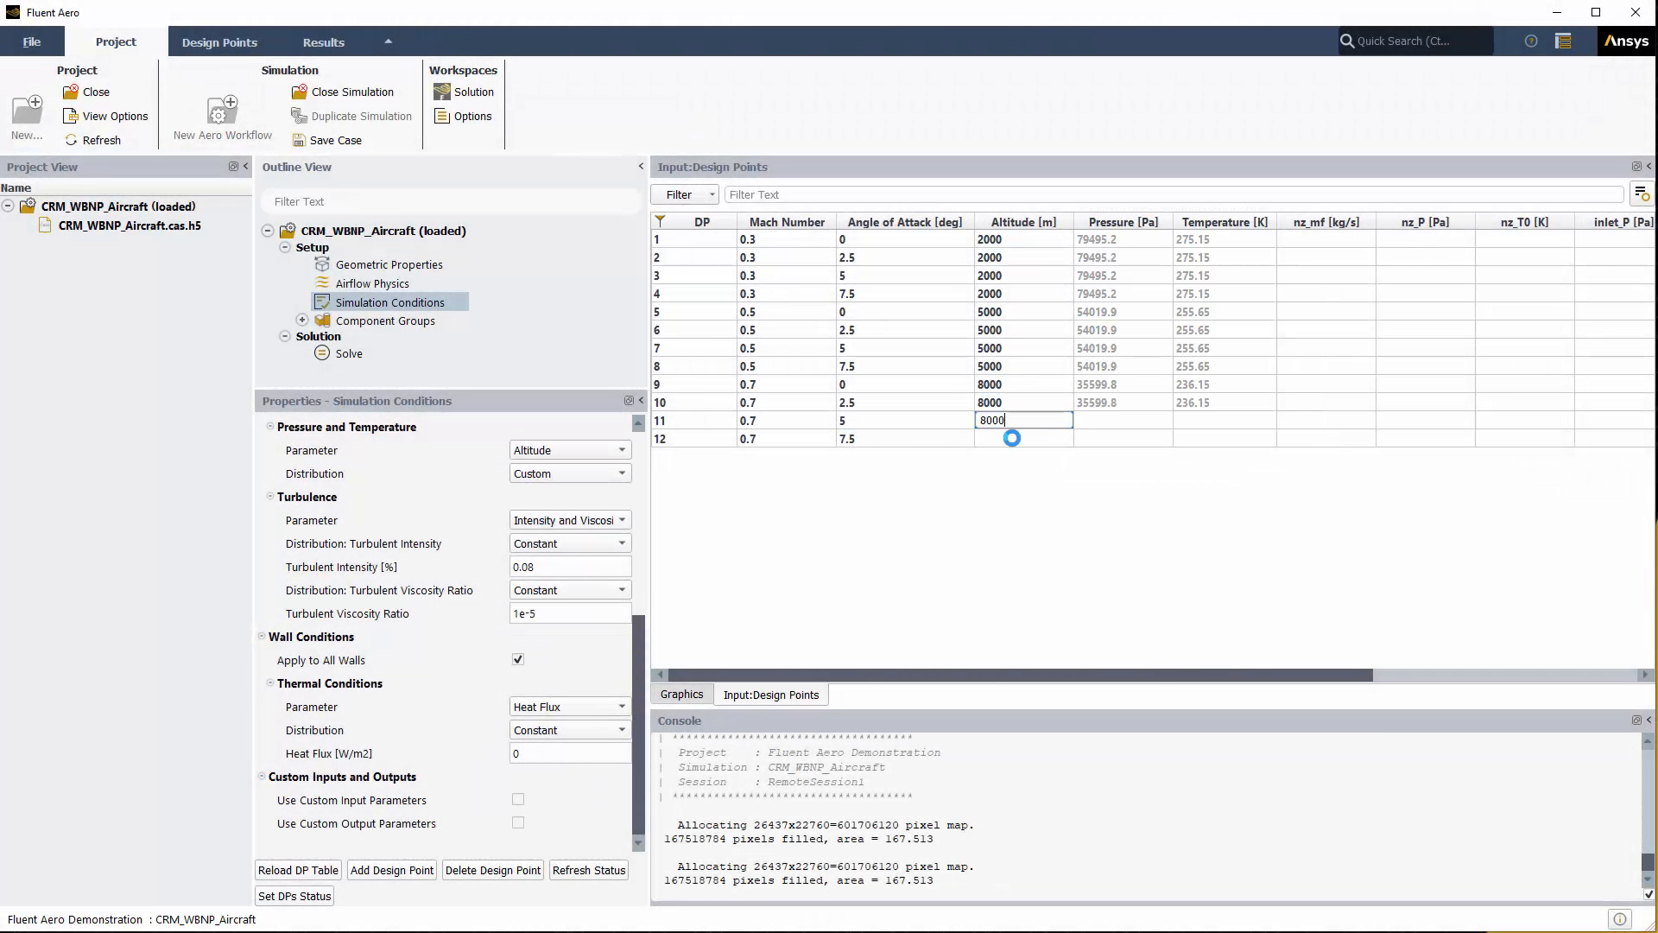
pyautogui.click(1015, 441)
pyautogui.write('8000')
pyautogui.press('Return')
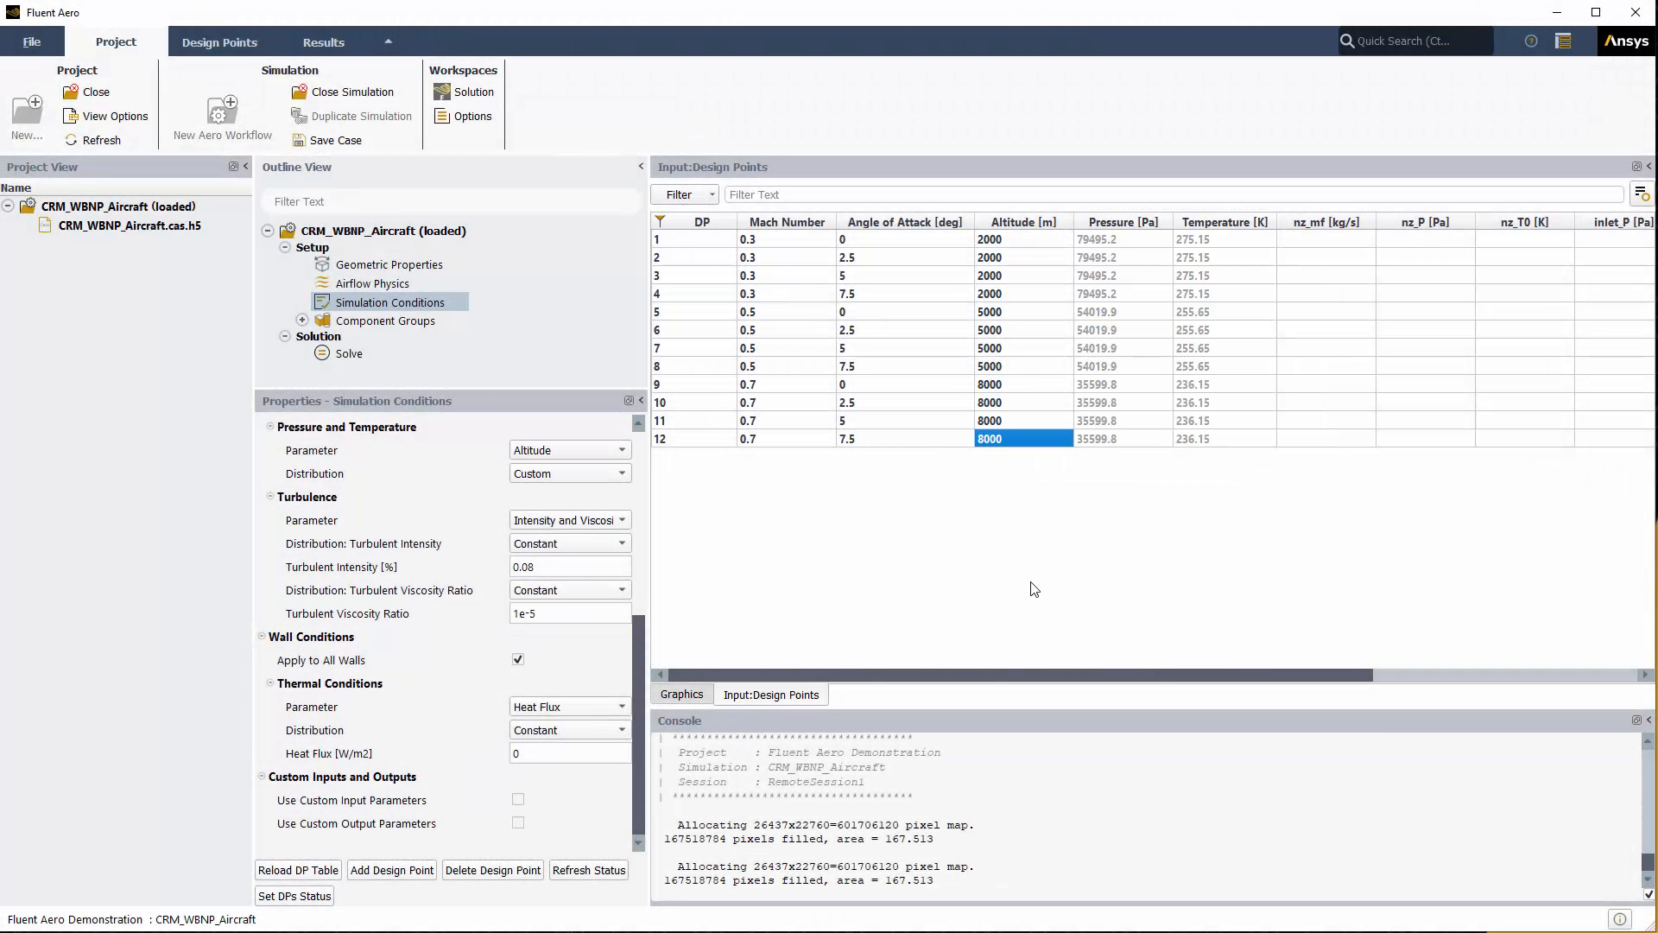
pyautogui.click(444, 321)
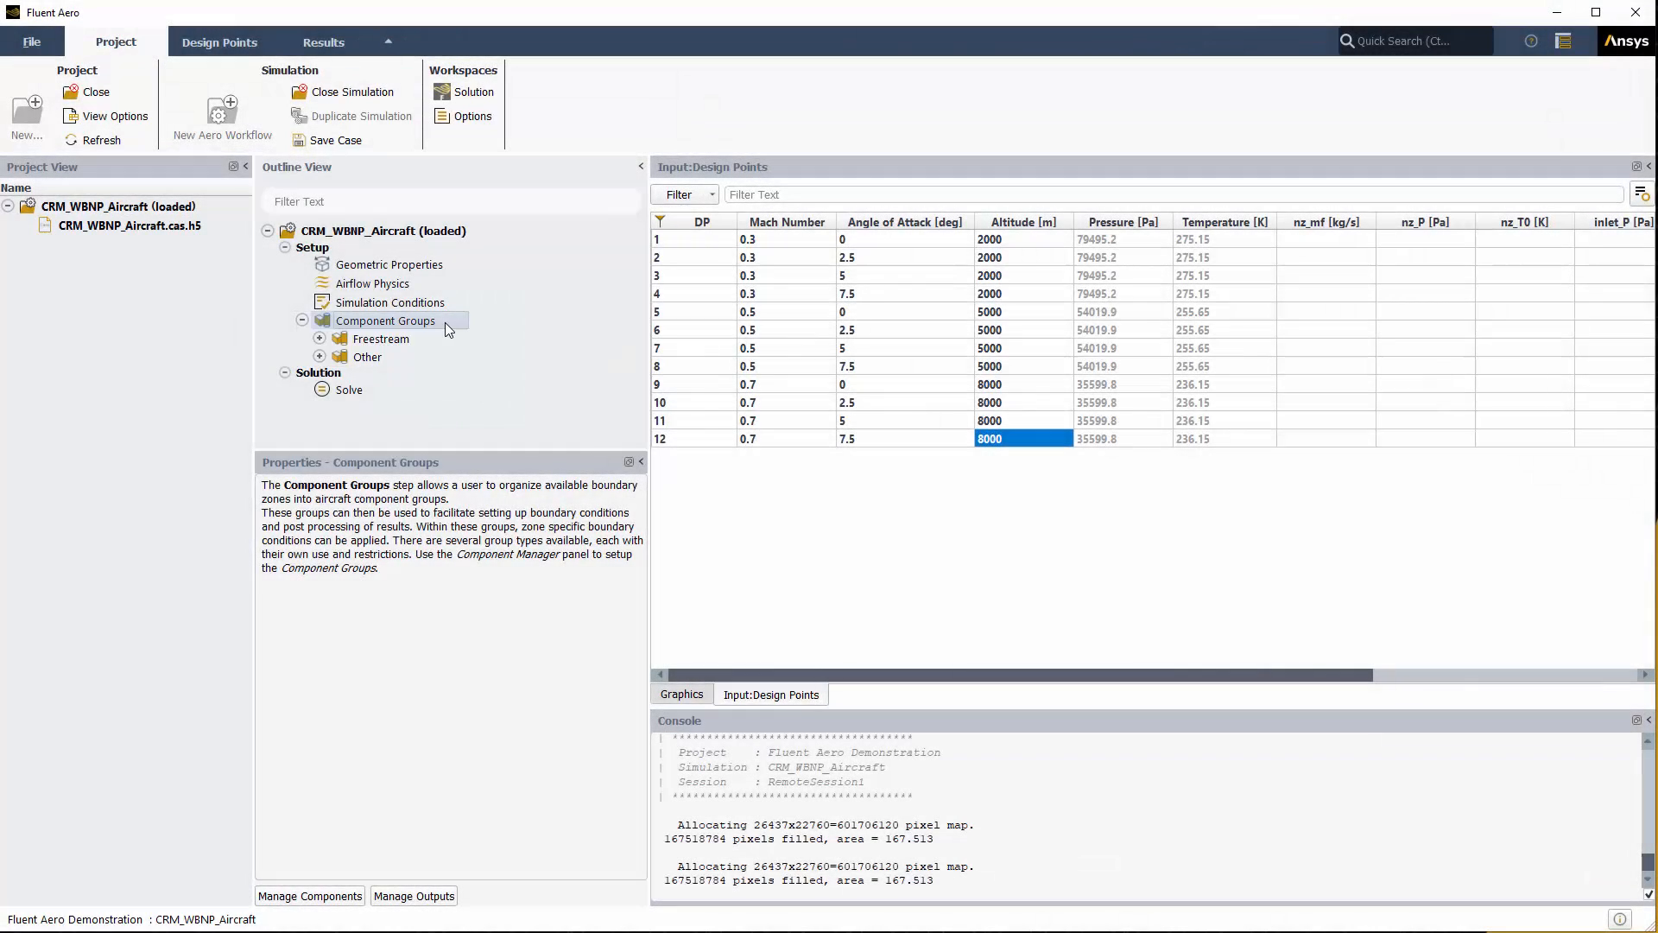
# Step: From Manage Components, create an Engine-type component named Engine_01
pyautogui.rightClick(445, 323)
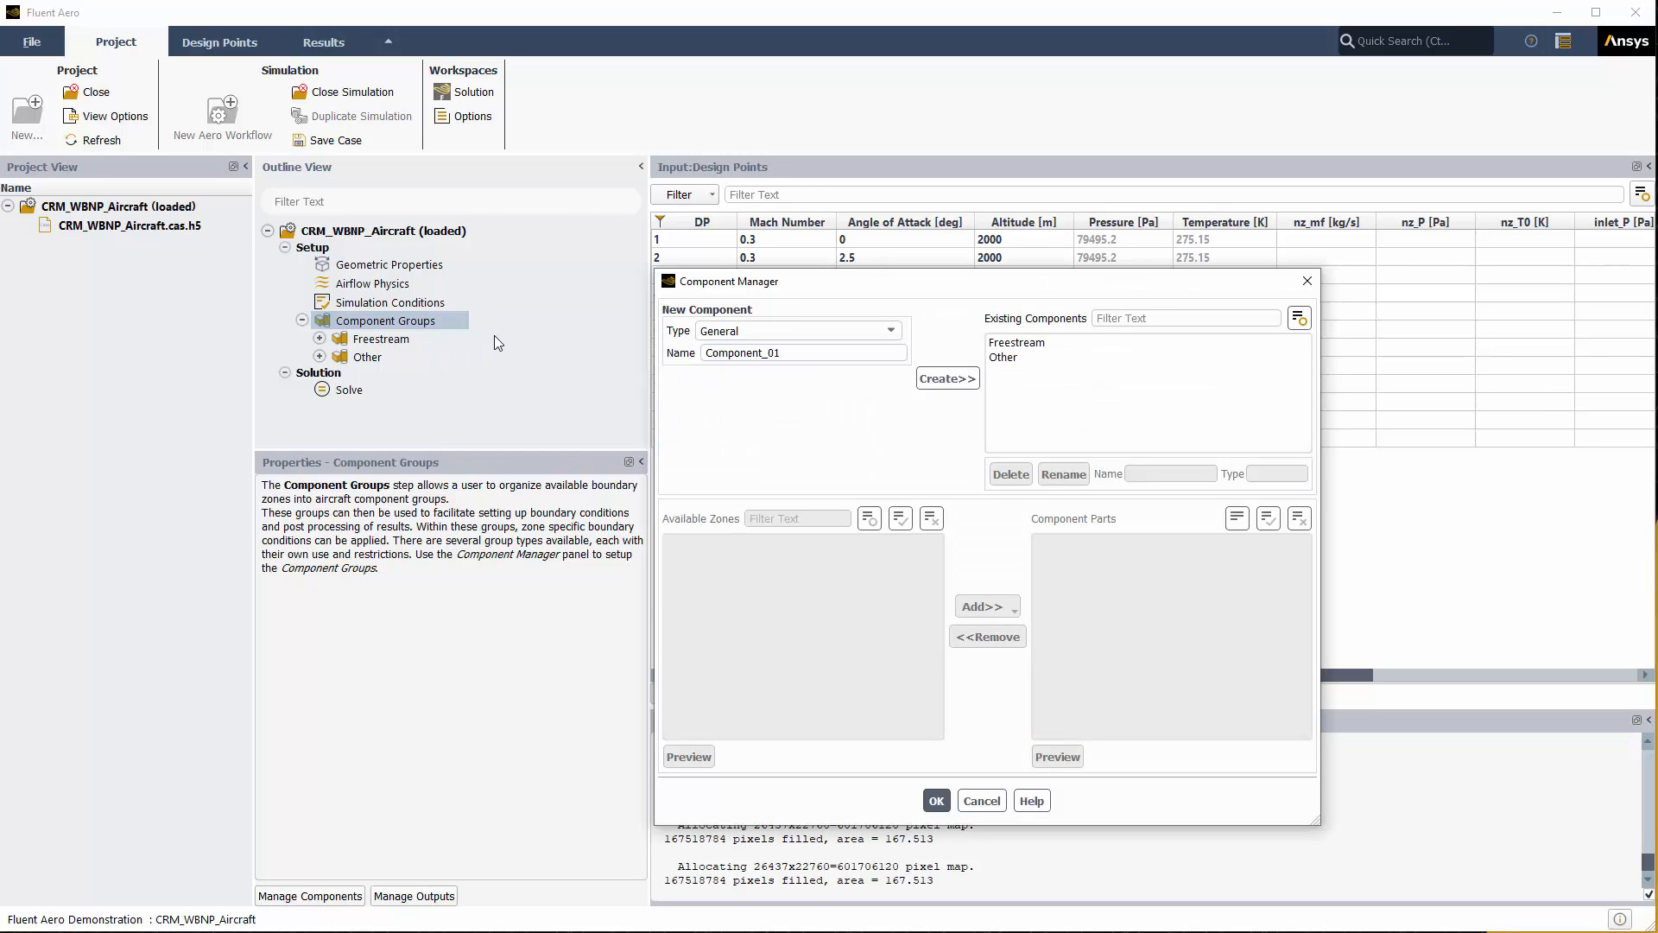
pyautogui.click(791, 331)
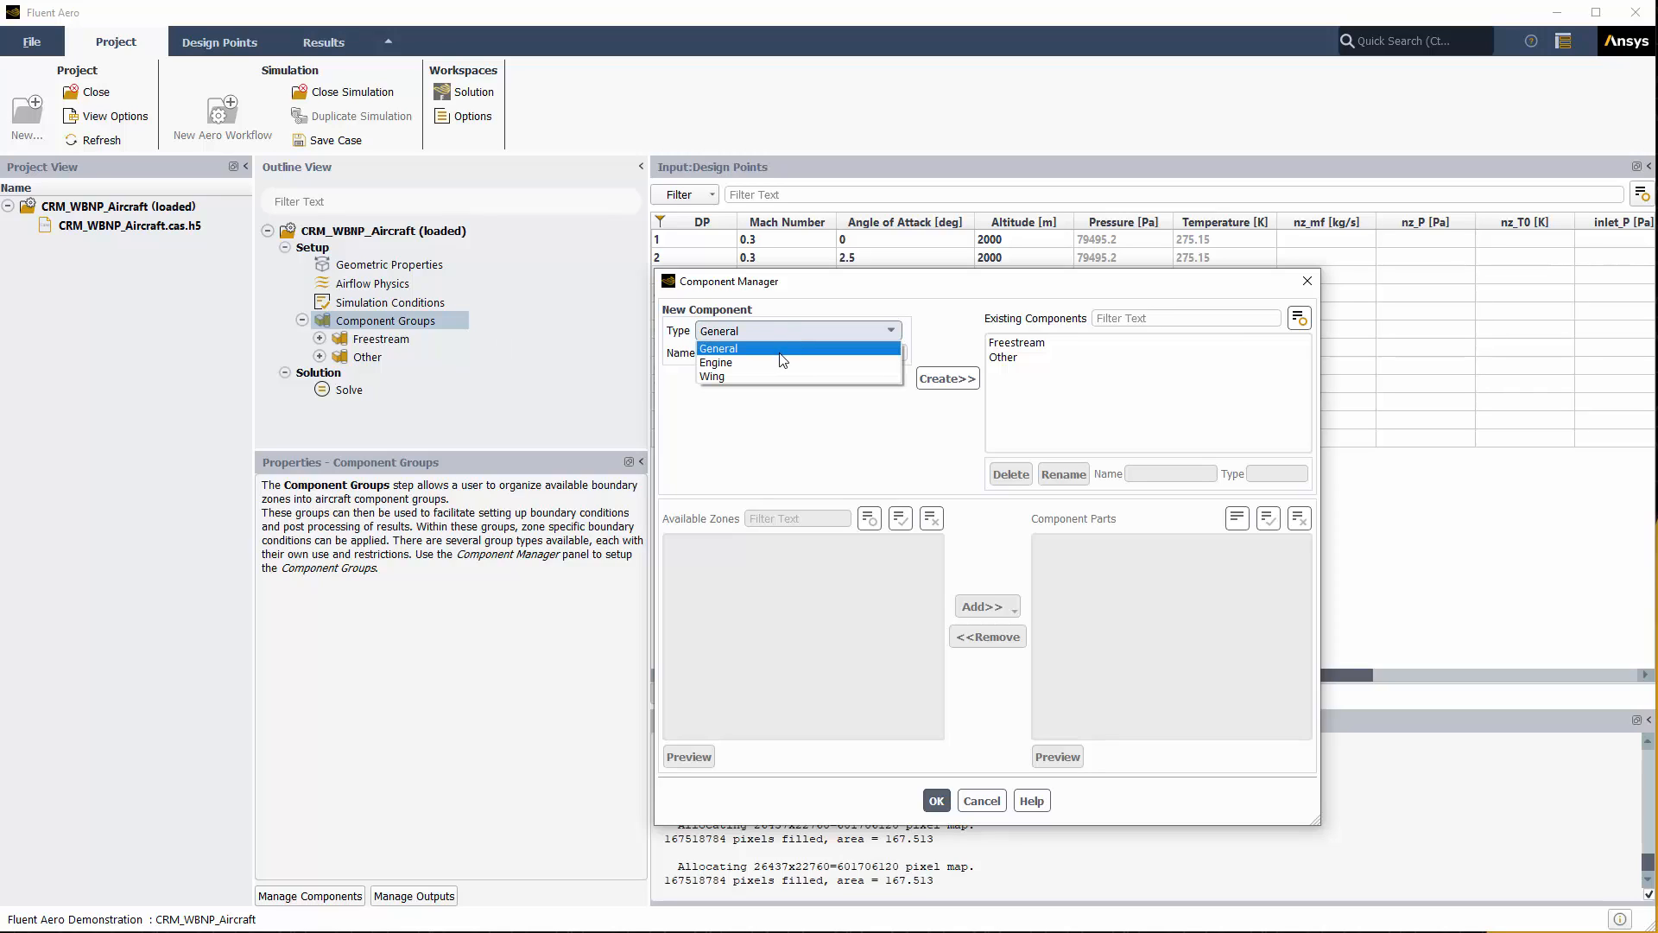
pyautogui.click(782, 363)
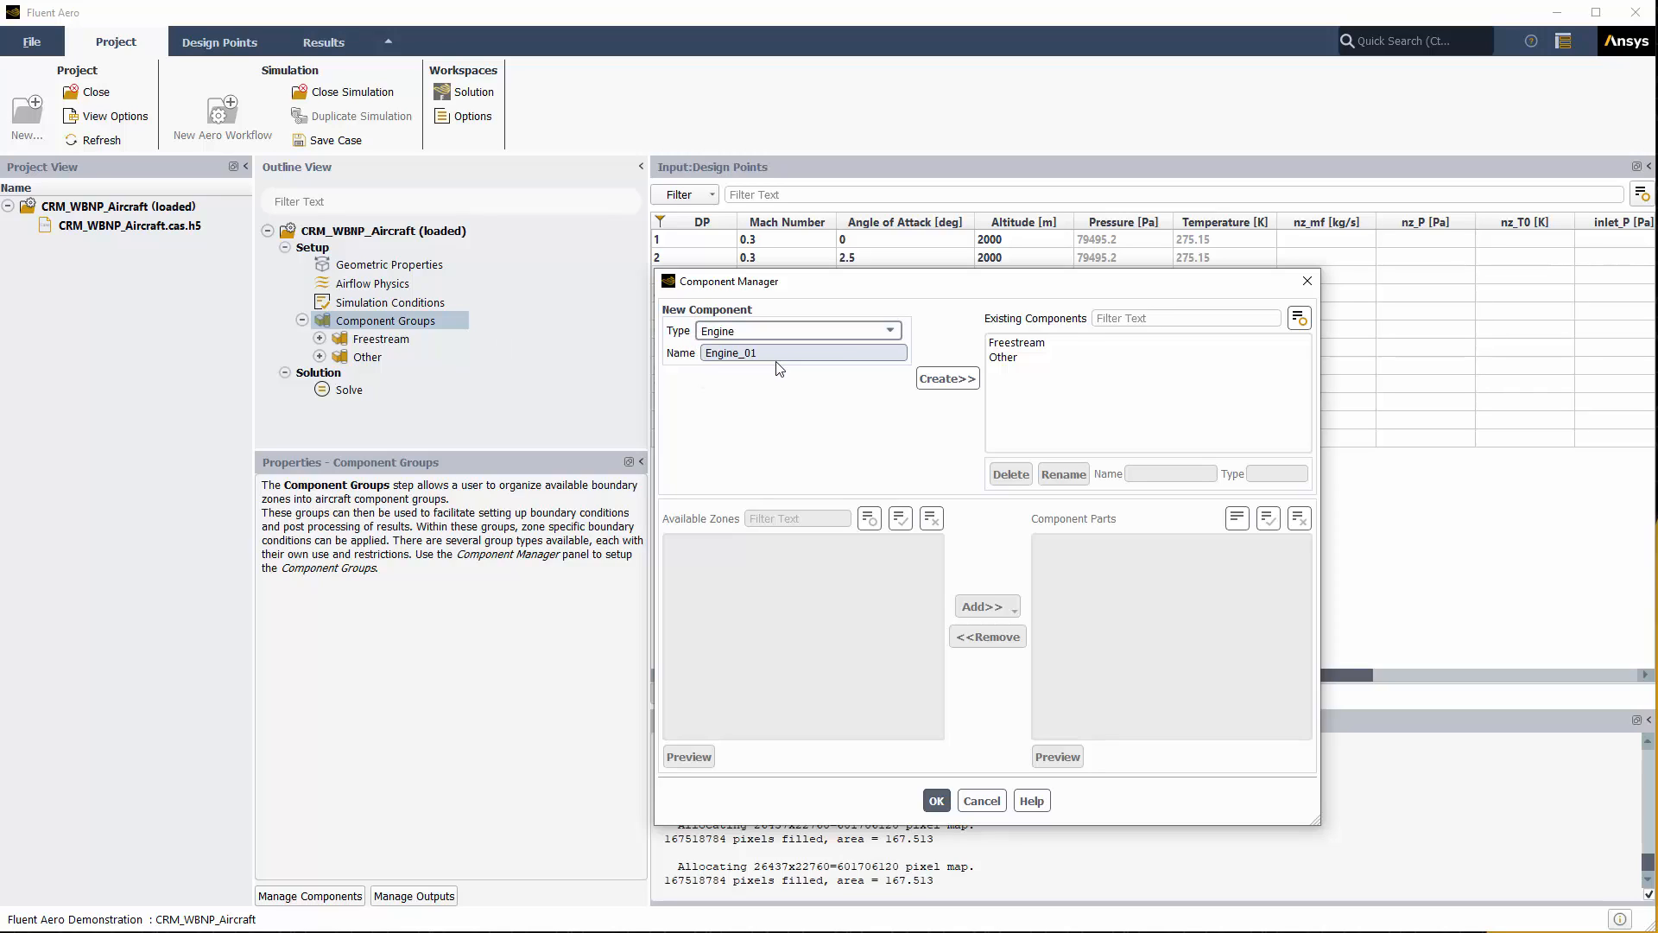
pyautogui.click(950, 380)
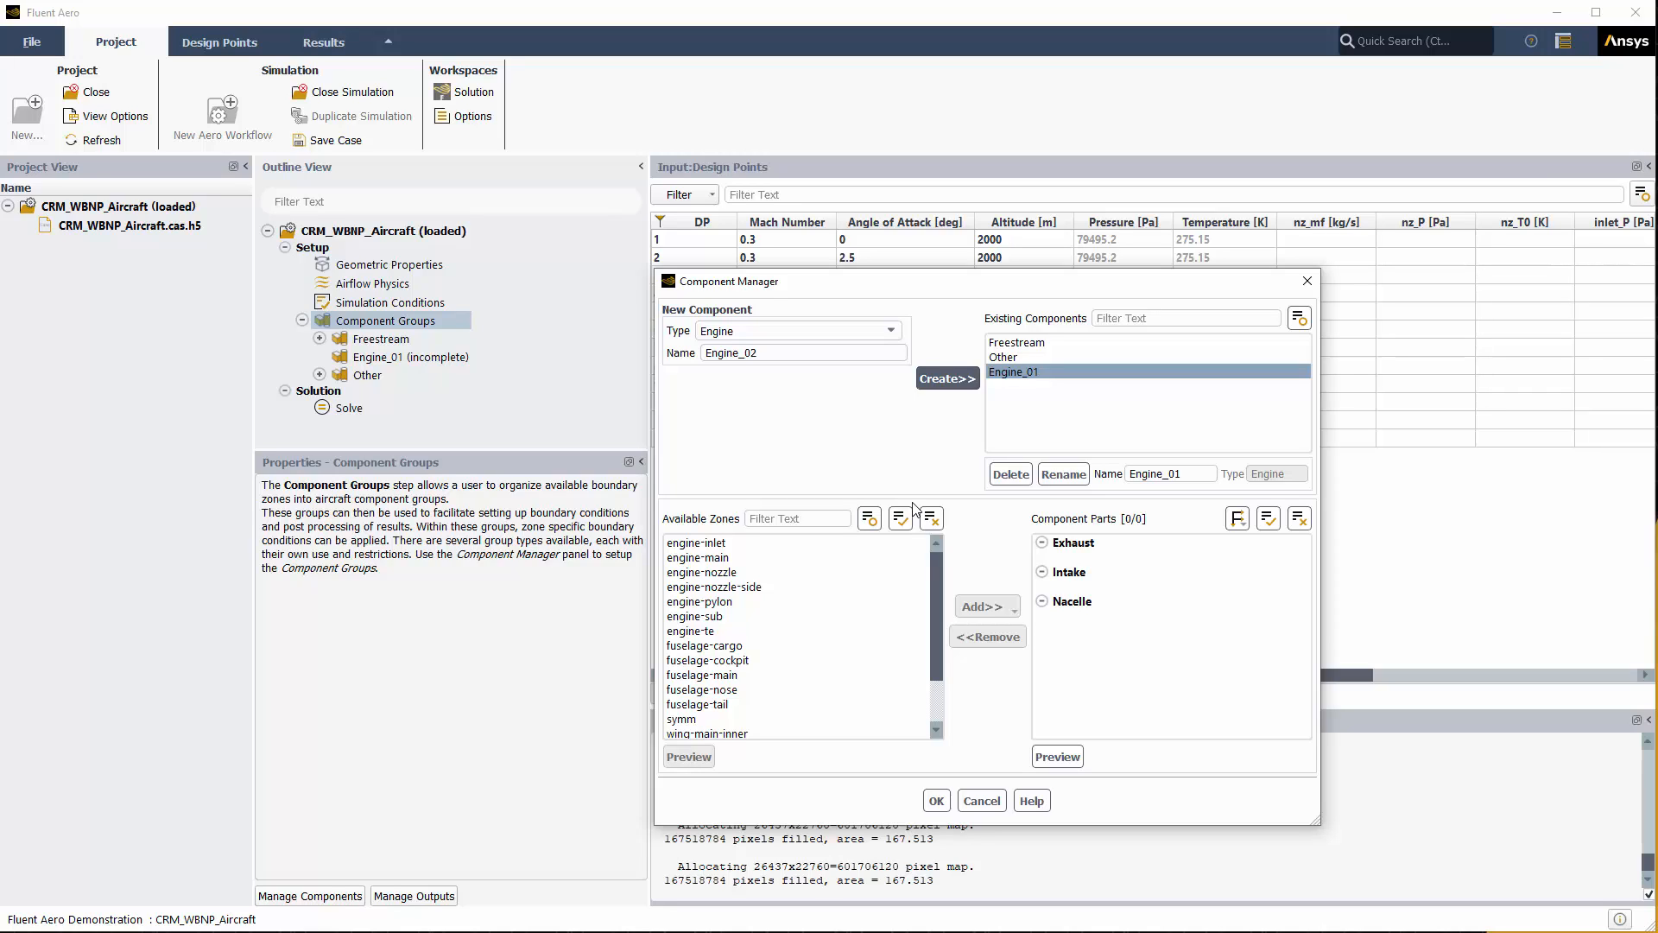
# Step: Assign Engine_01 intake (engine-inlet), exhaust (engine-nozzle) and nacelle (five engine zones), then choose Wing type
pyautogui.click(721, 542)
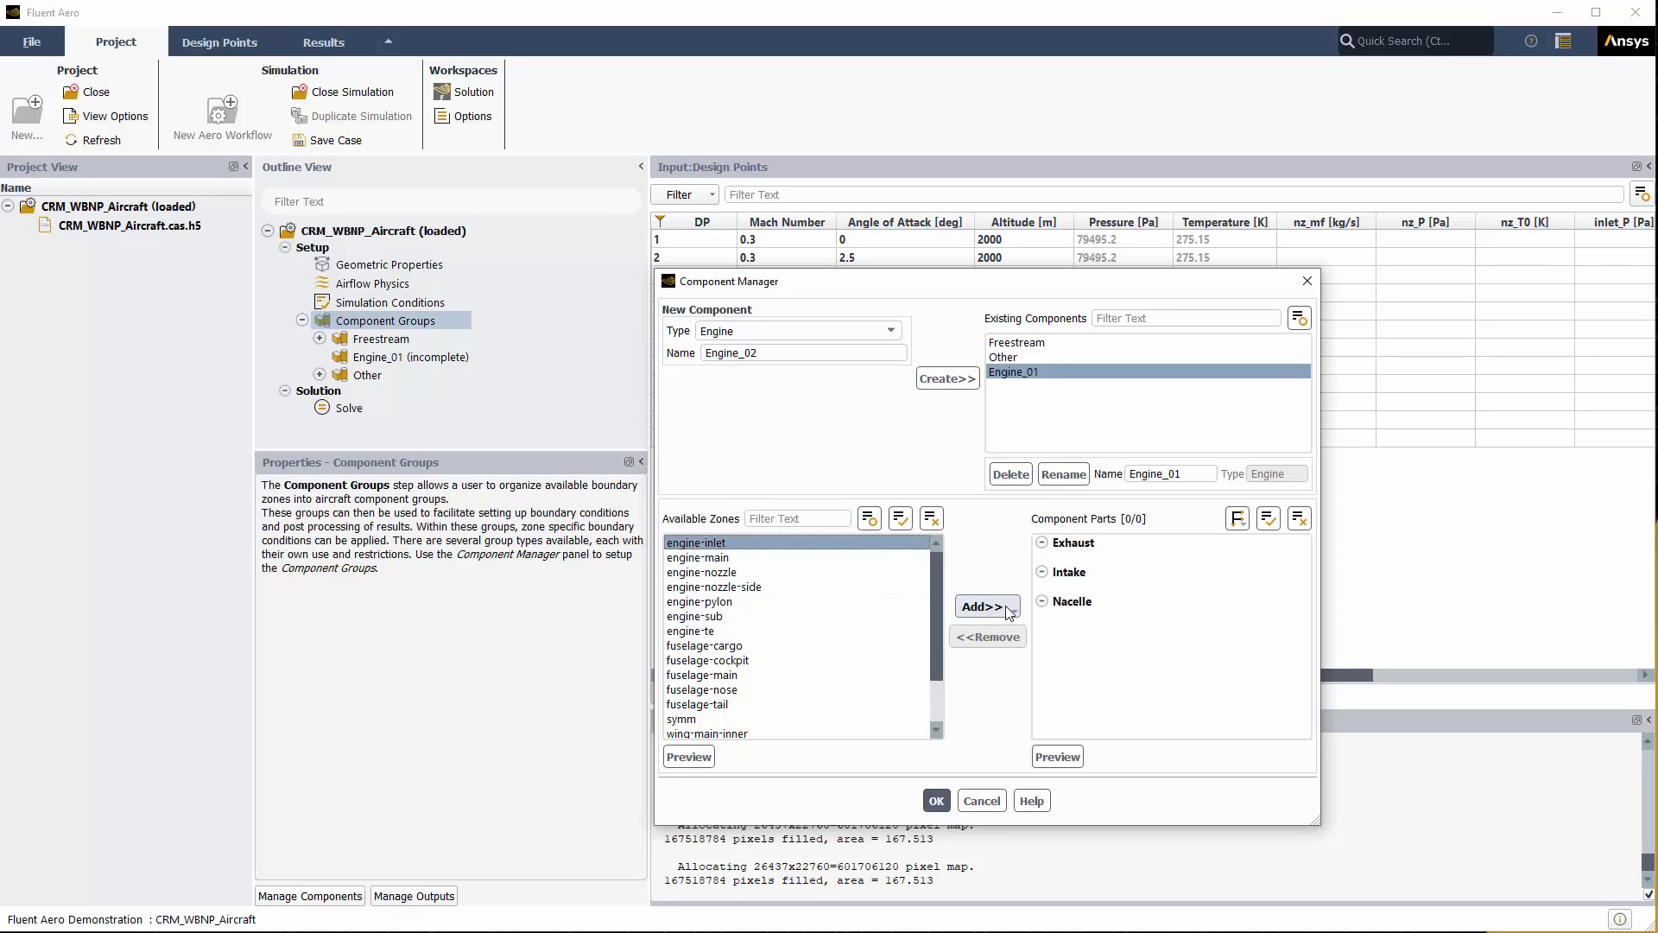
pyautogui.click(985, 608)
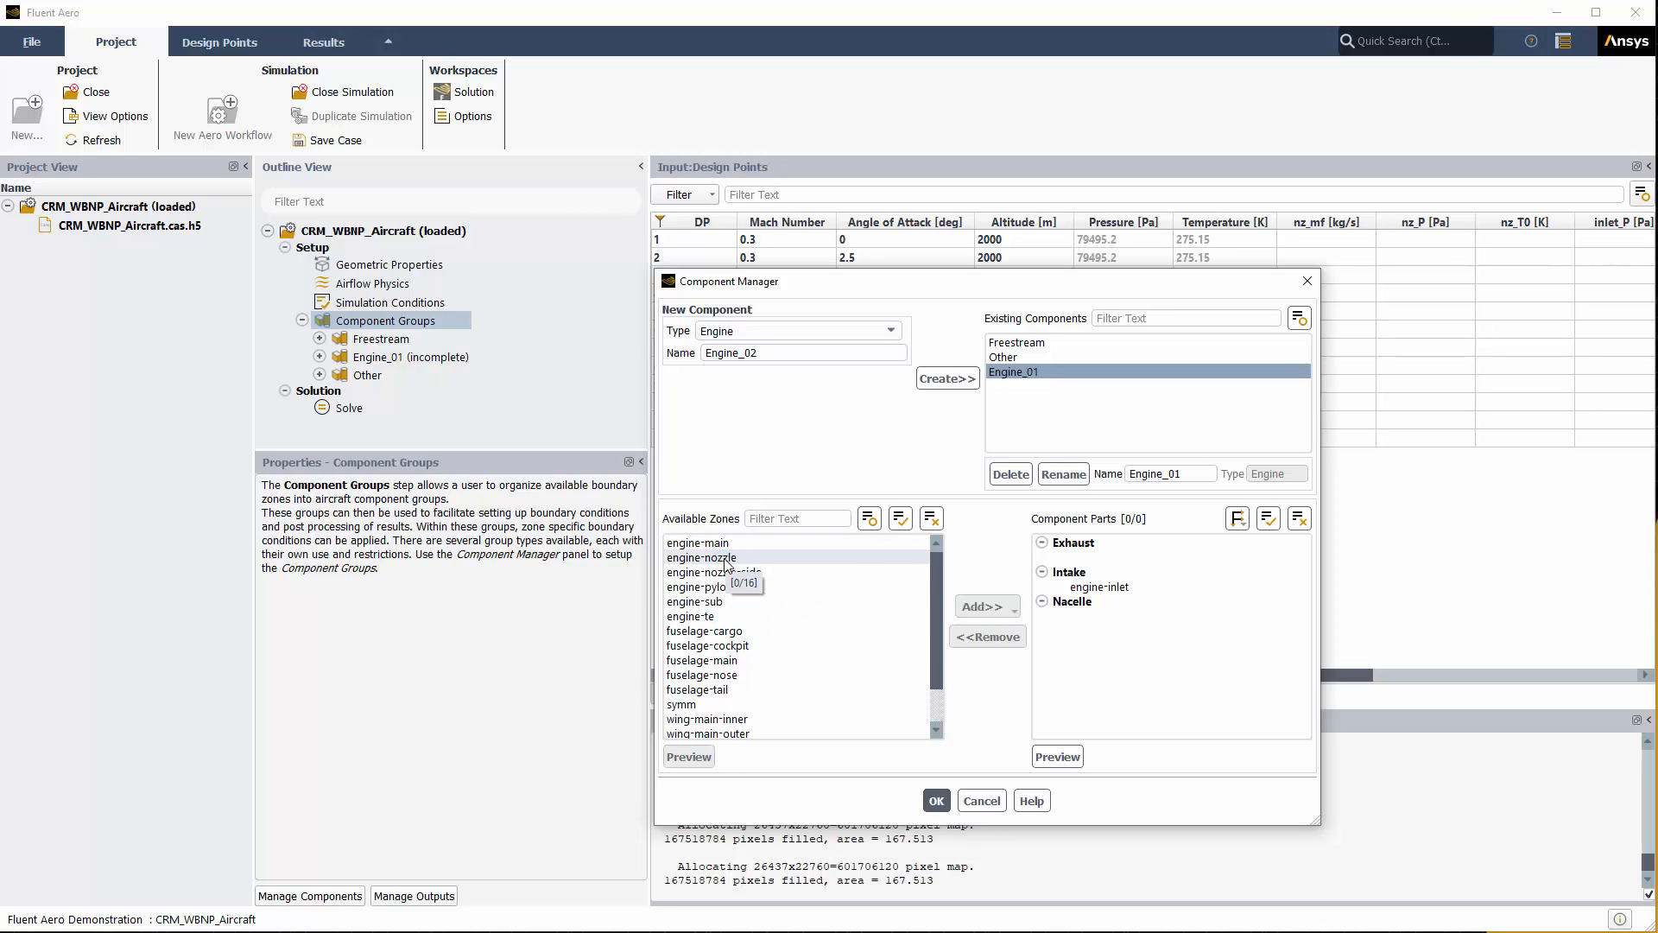
pyautogui.click(724, 558)
pyautogui.click(985, 609)
pyautogui.click(989, 630)
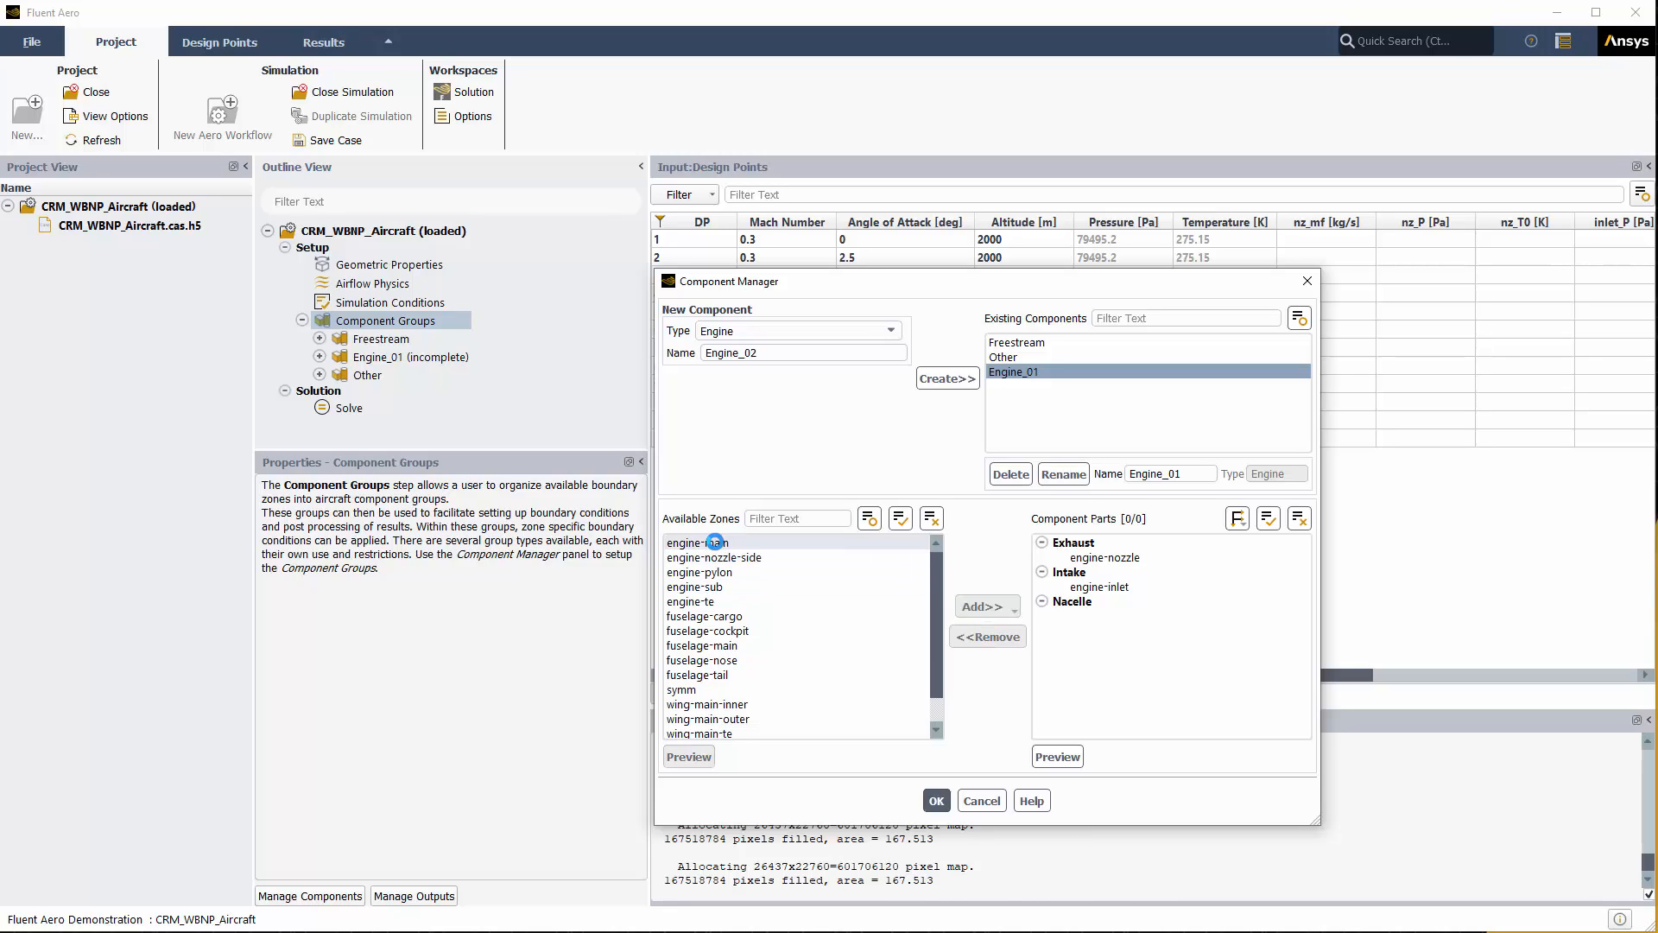
pyautogui.moveTo(715, 547); pyautogui.dragTo(699, 602)
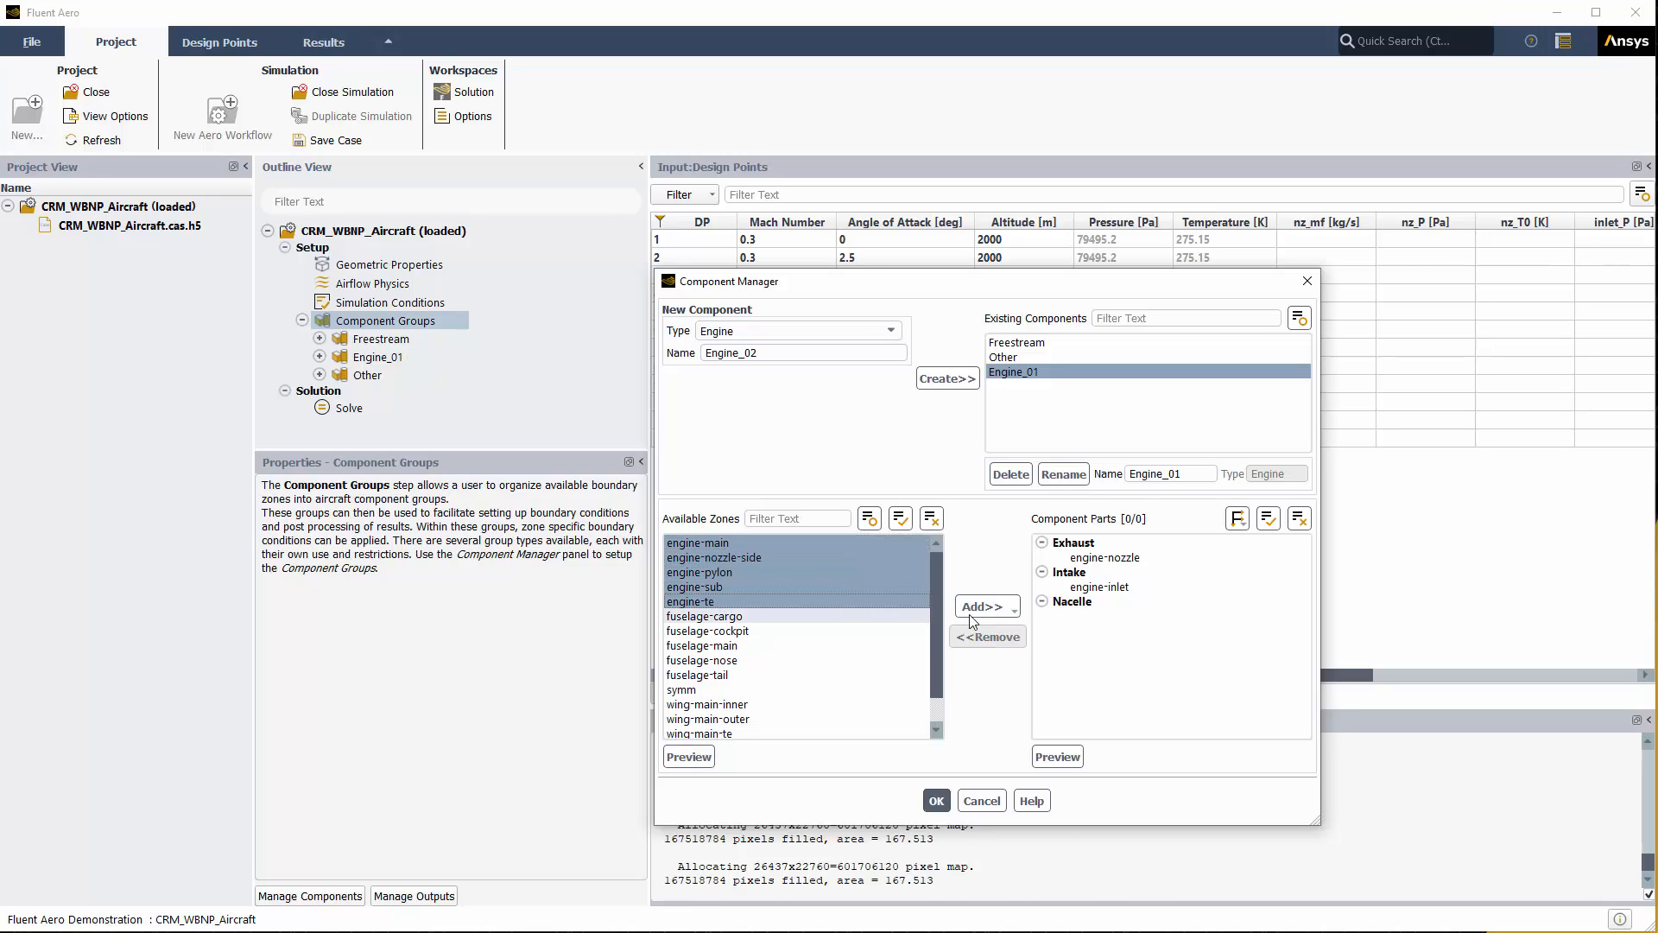
pyautogui.click(983, 607)
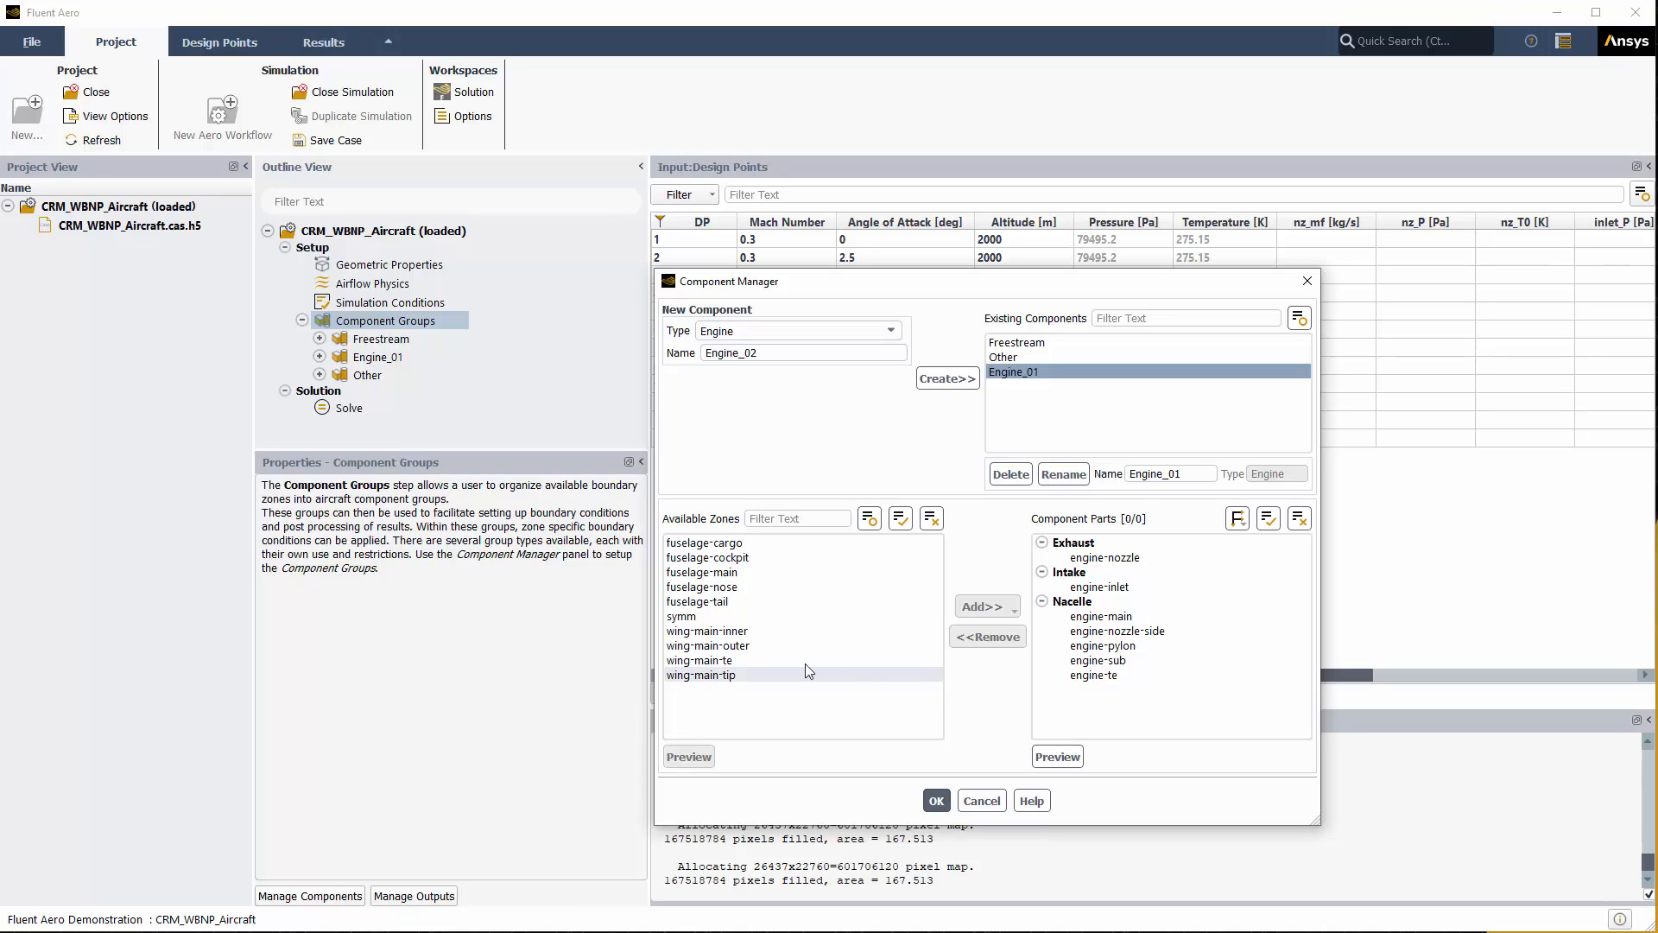
pyautogui.click(746, 332)
pyautogui.click(741, 347)
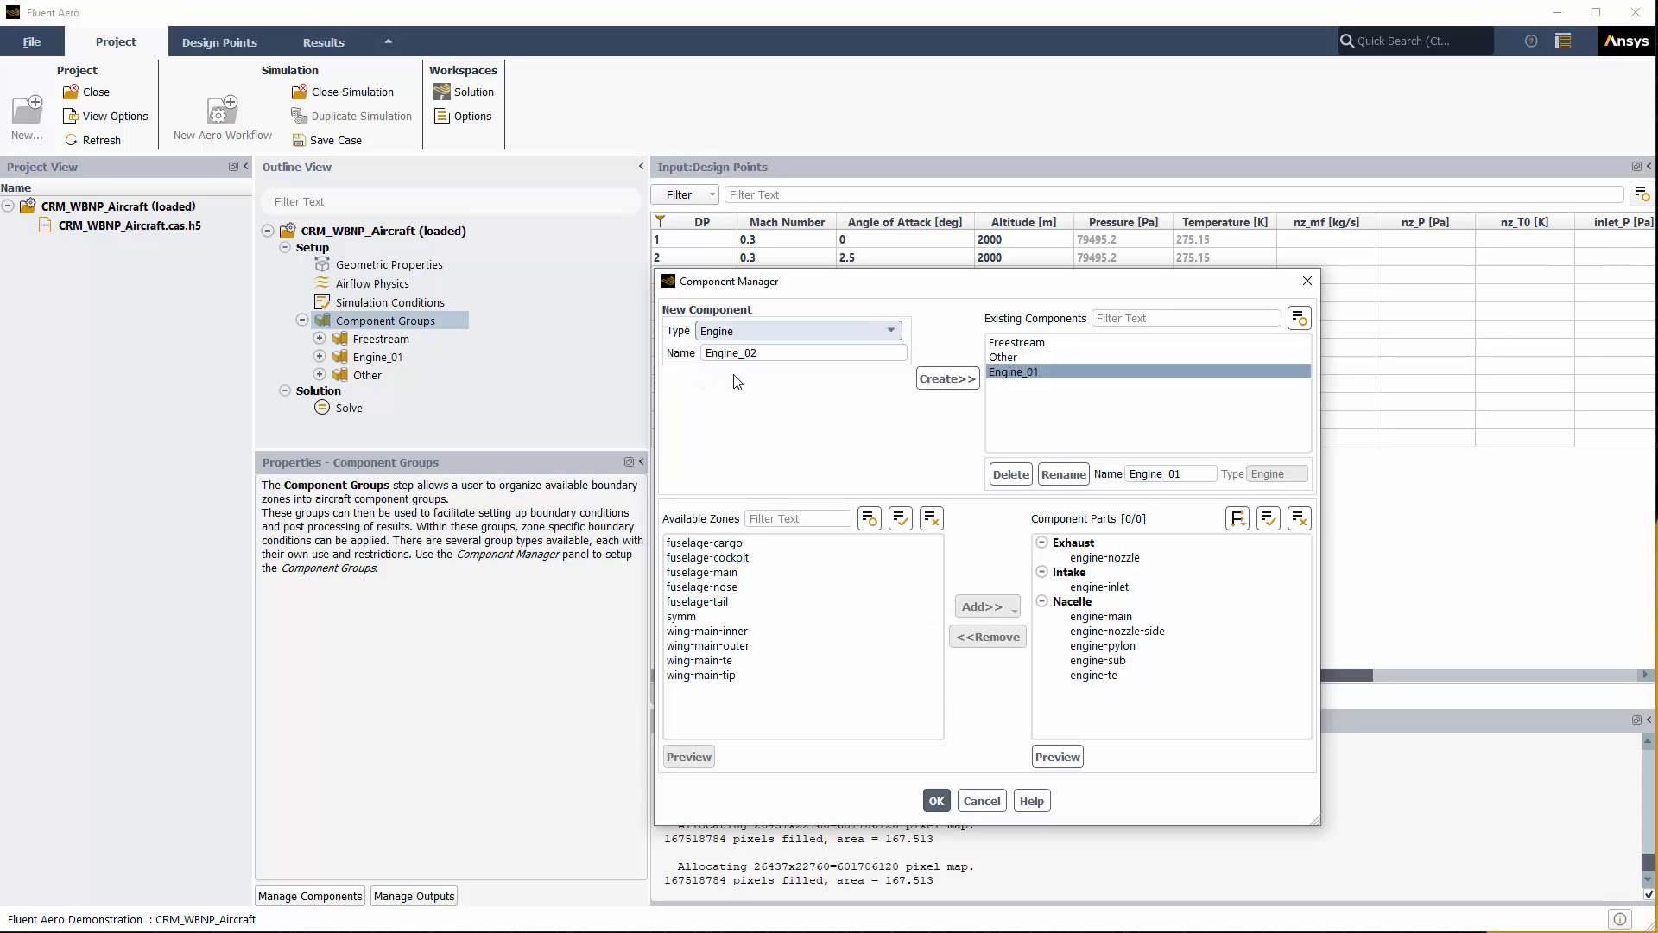
# Step: Create Wing_01 and add wing-main-inner through wing-main-tip as its walls
pyautogui.click(948, 379)
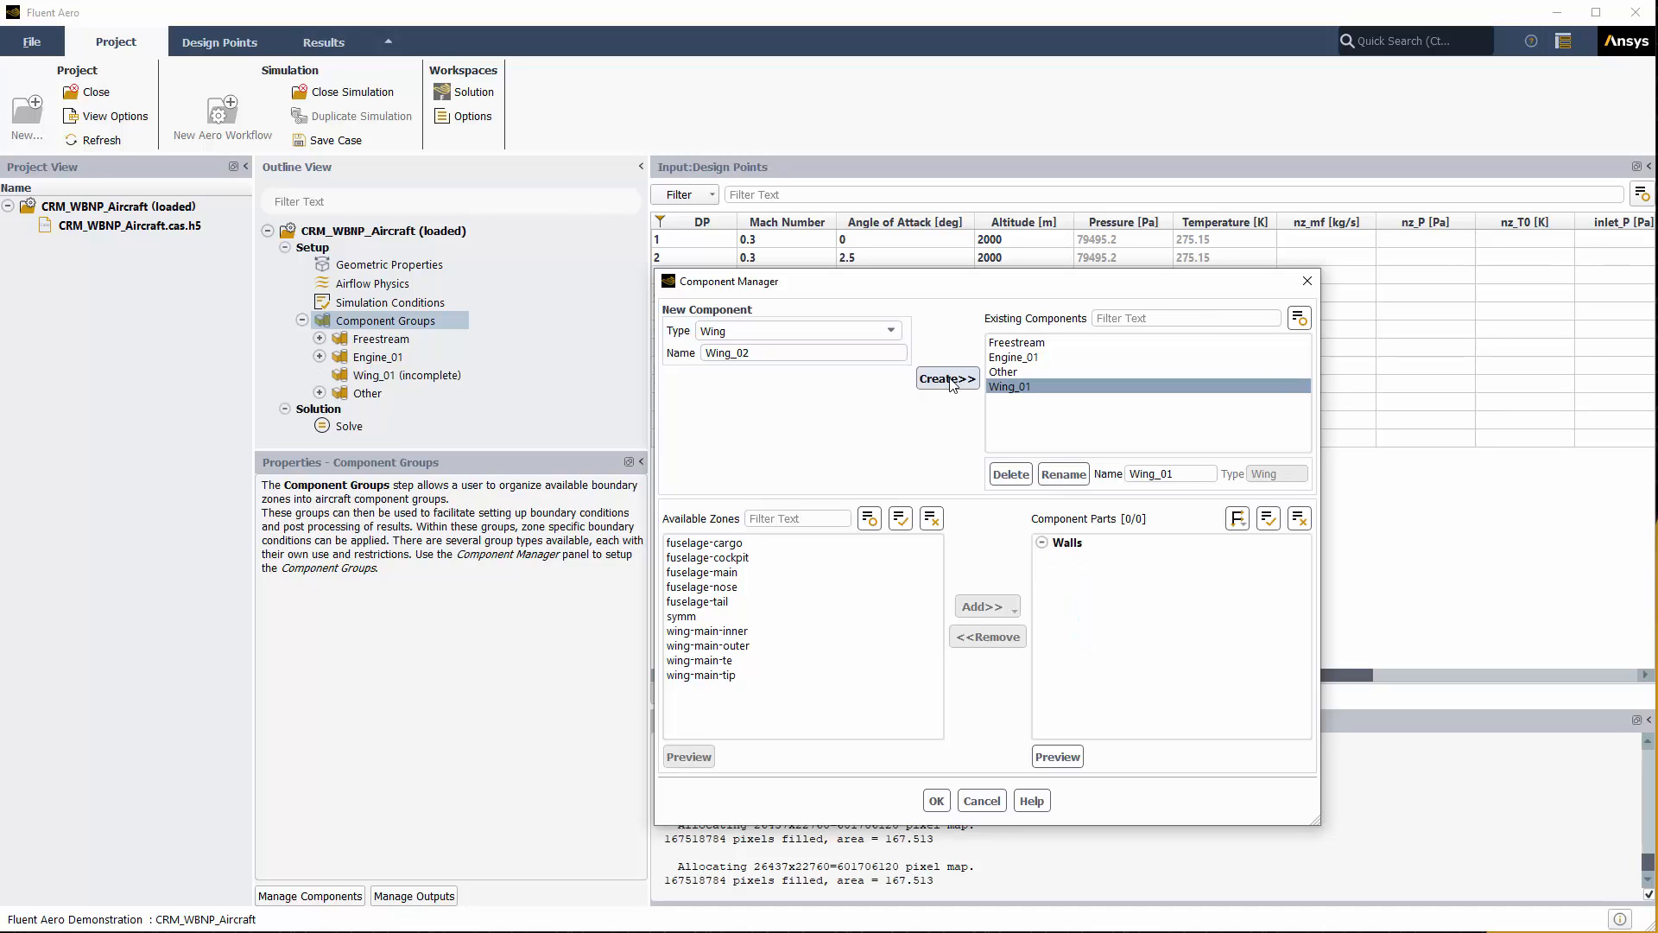
pyautogui.click(748, 633)
pyautogui.keyDown('shift'); pyautogui.click(725, 677); pyautogui.keyUp('shift')
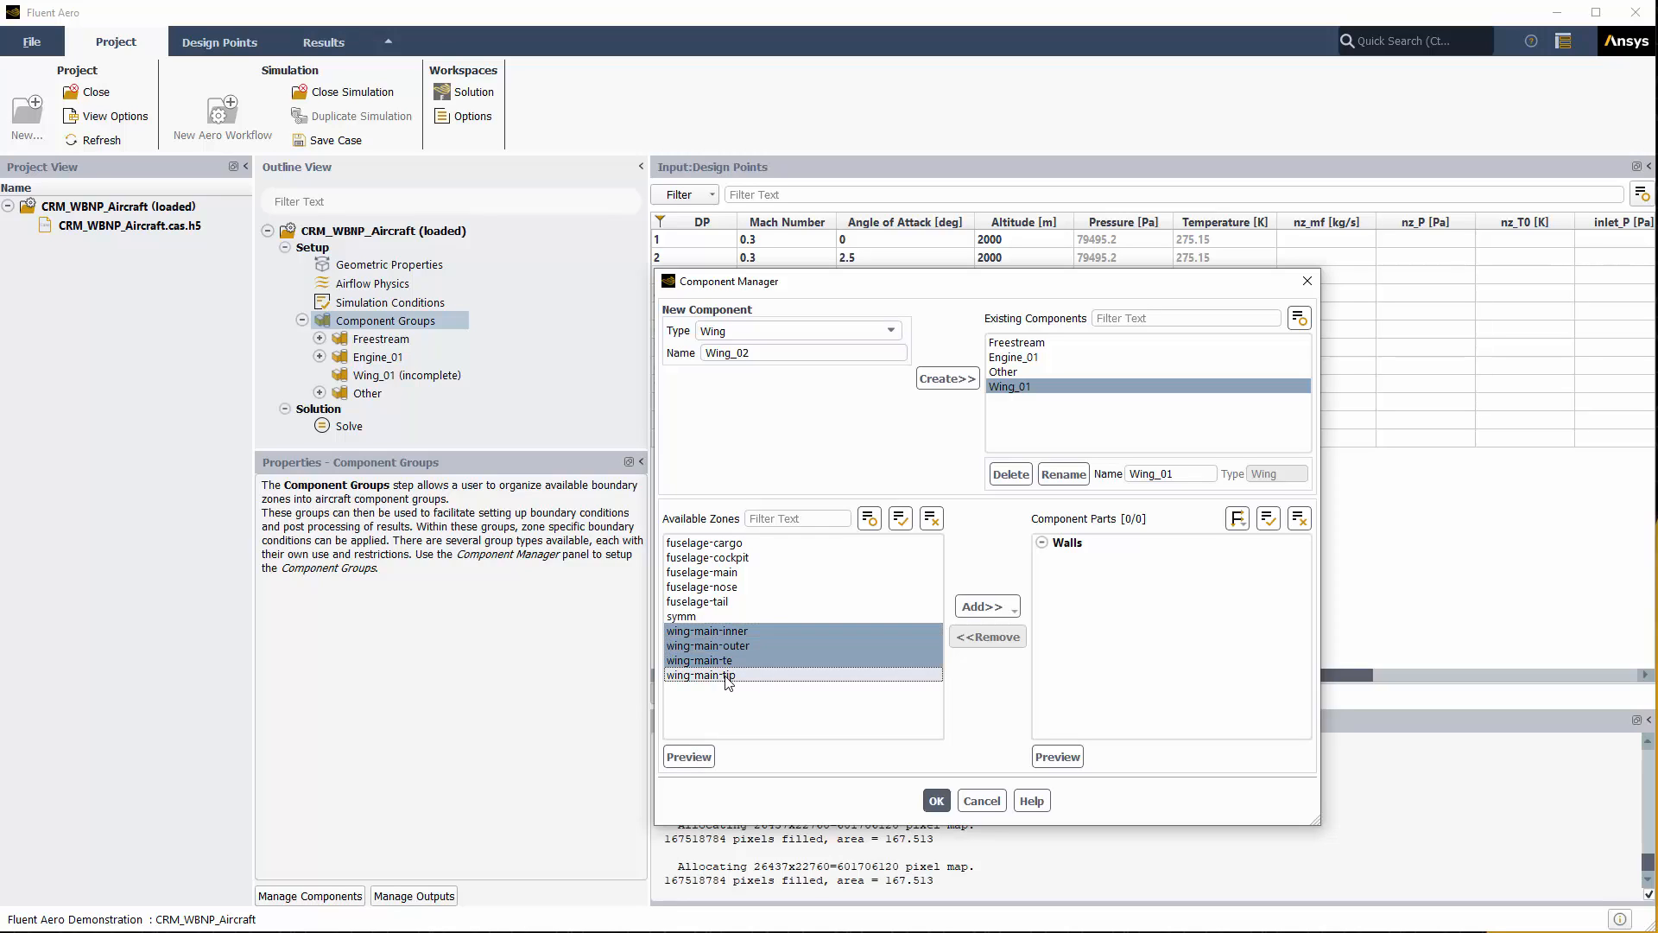
pyautogui.click(984, 606)
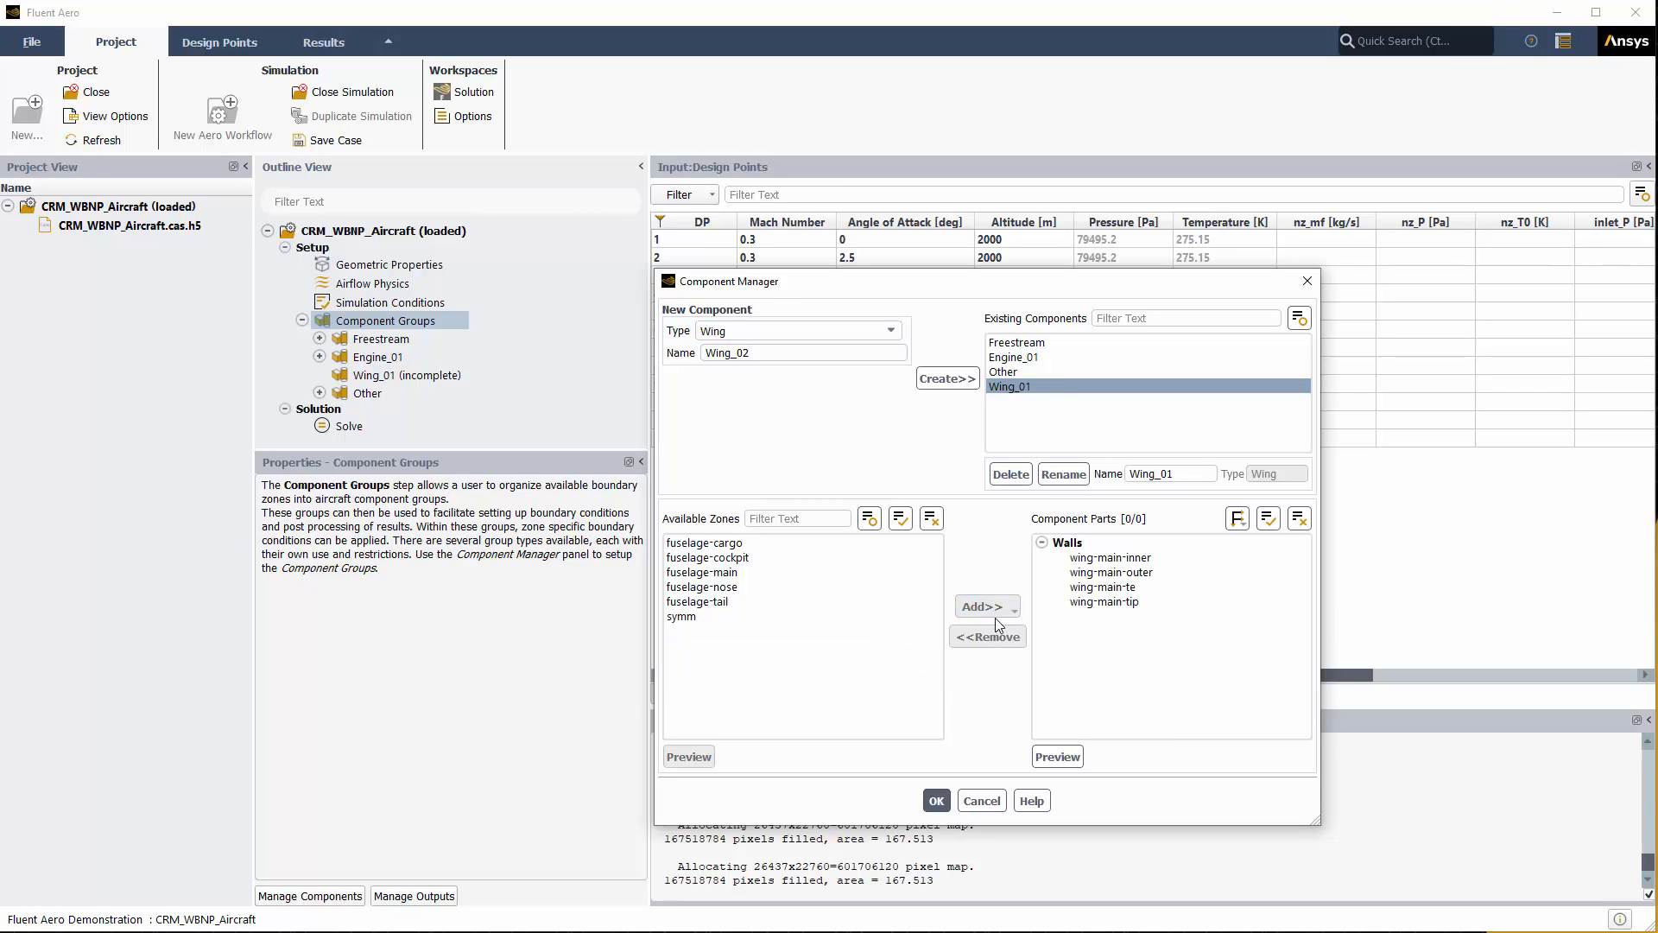
# Step: Create a General-type component named Fuselage_01
pyautogui.click(832, 334)
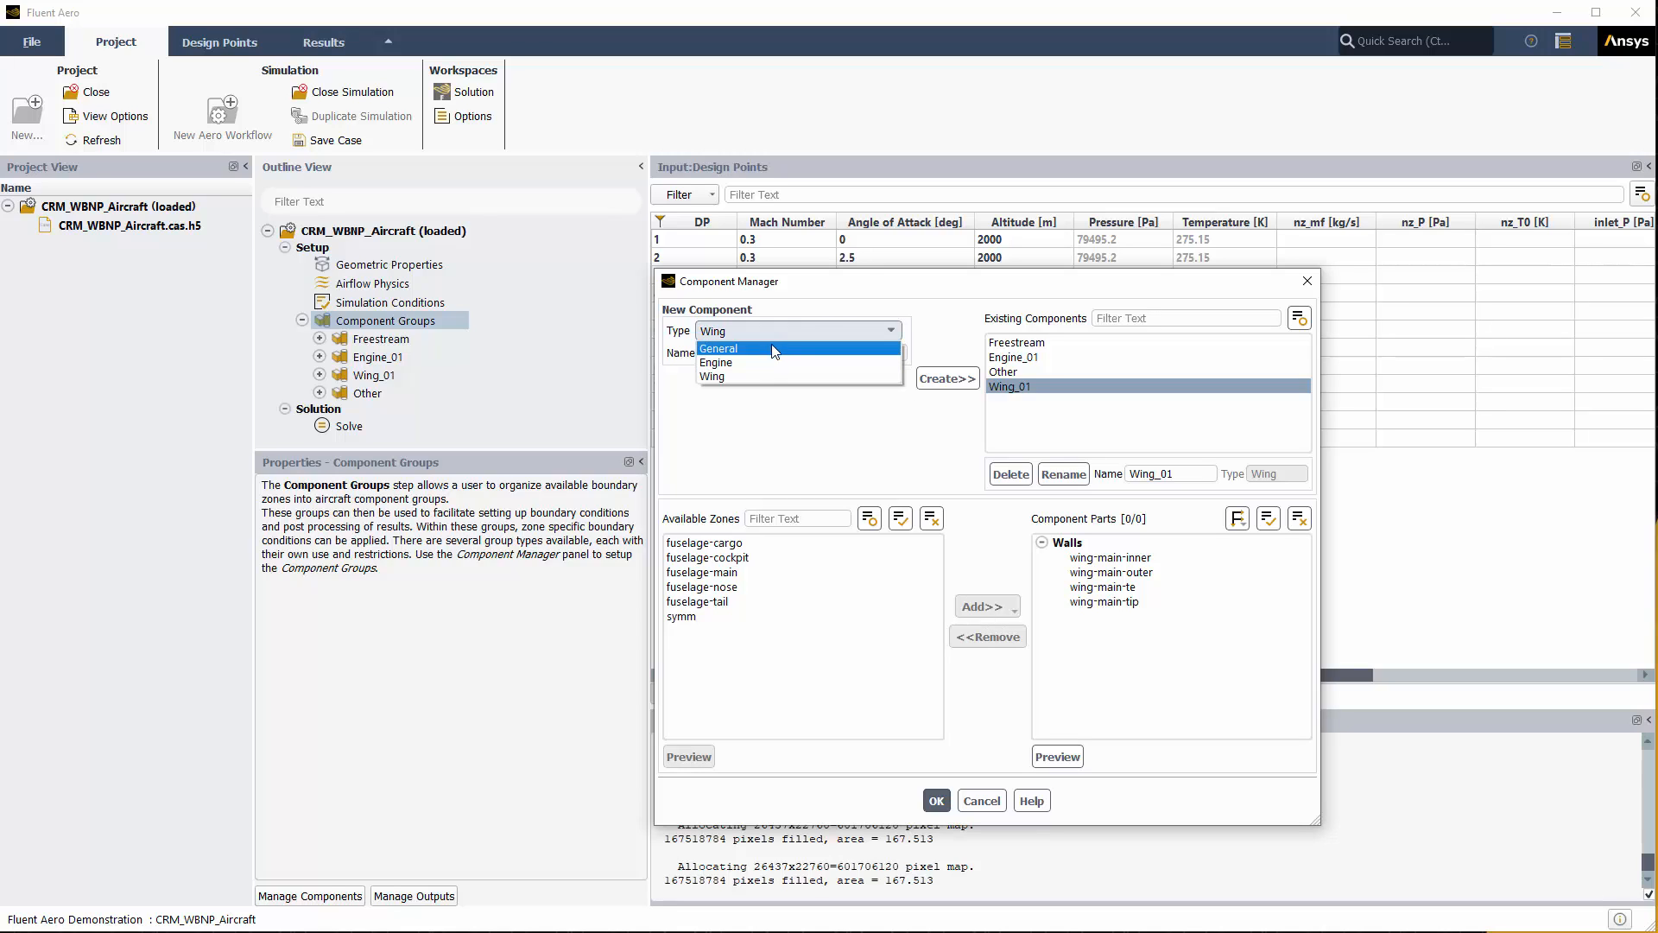
pyautogui.click(772, 350)
pyautogui.moveTo(763, 352); pyautogui.dragTo(704, 352)
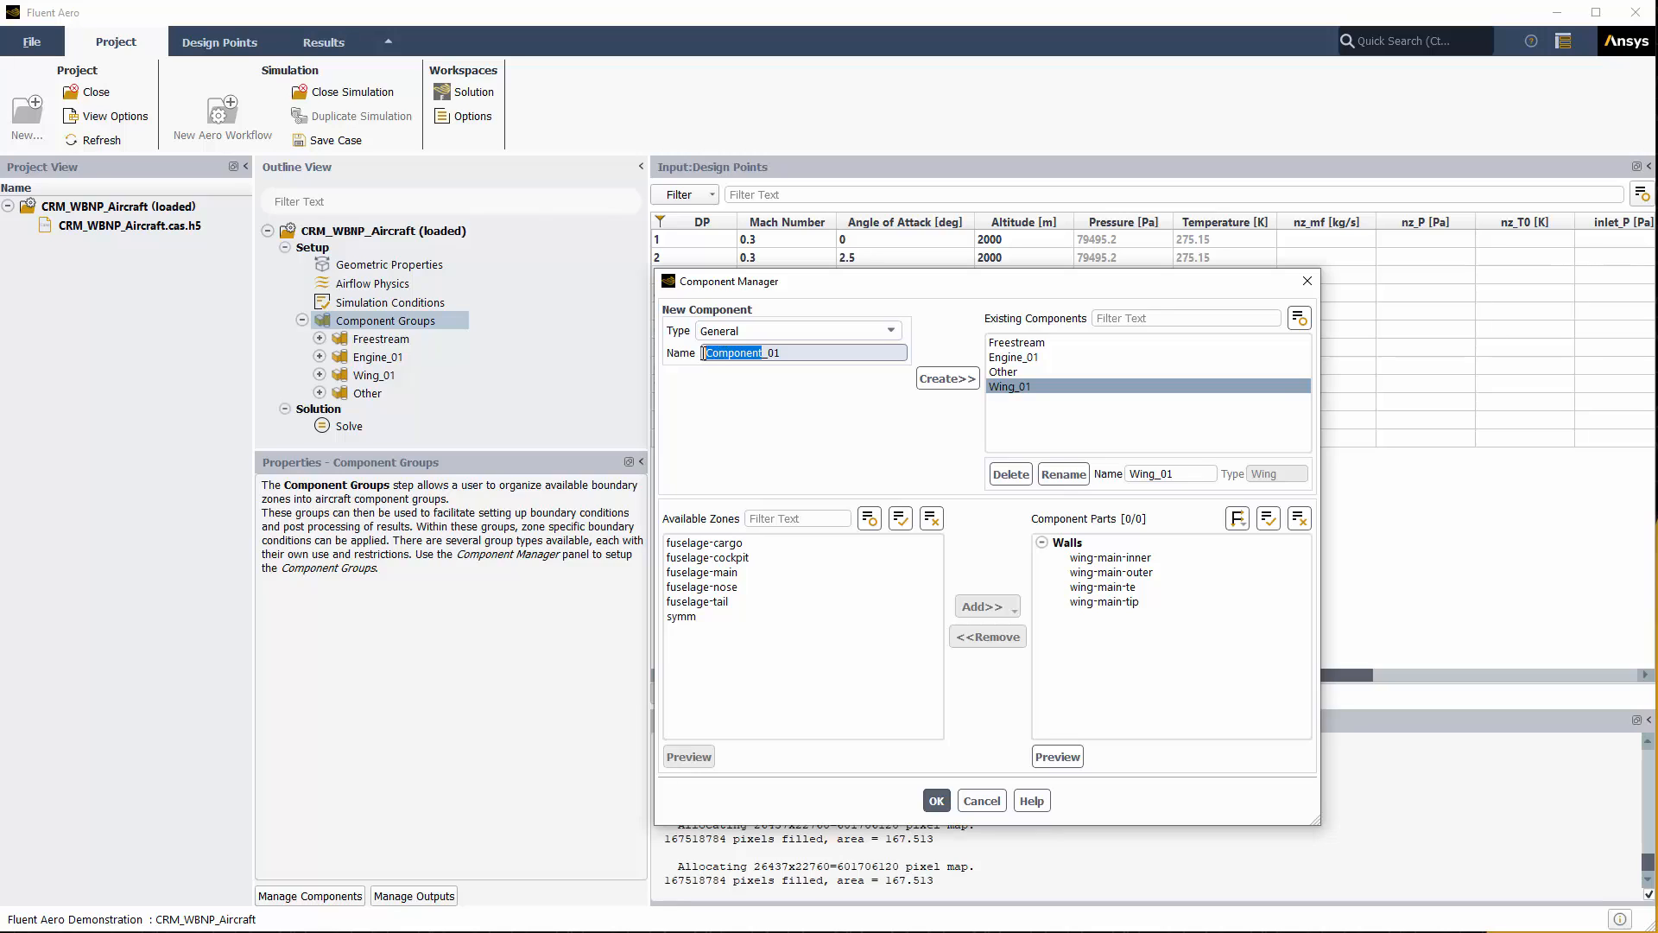
pyautogui.write('Fuselage')
pyautogui.click(946, 378)
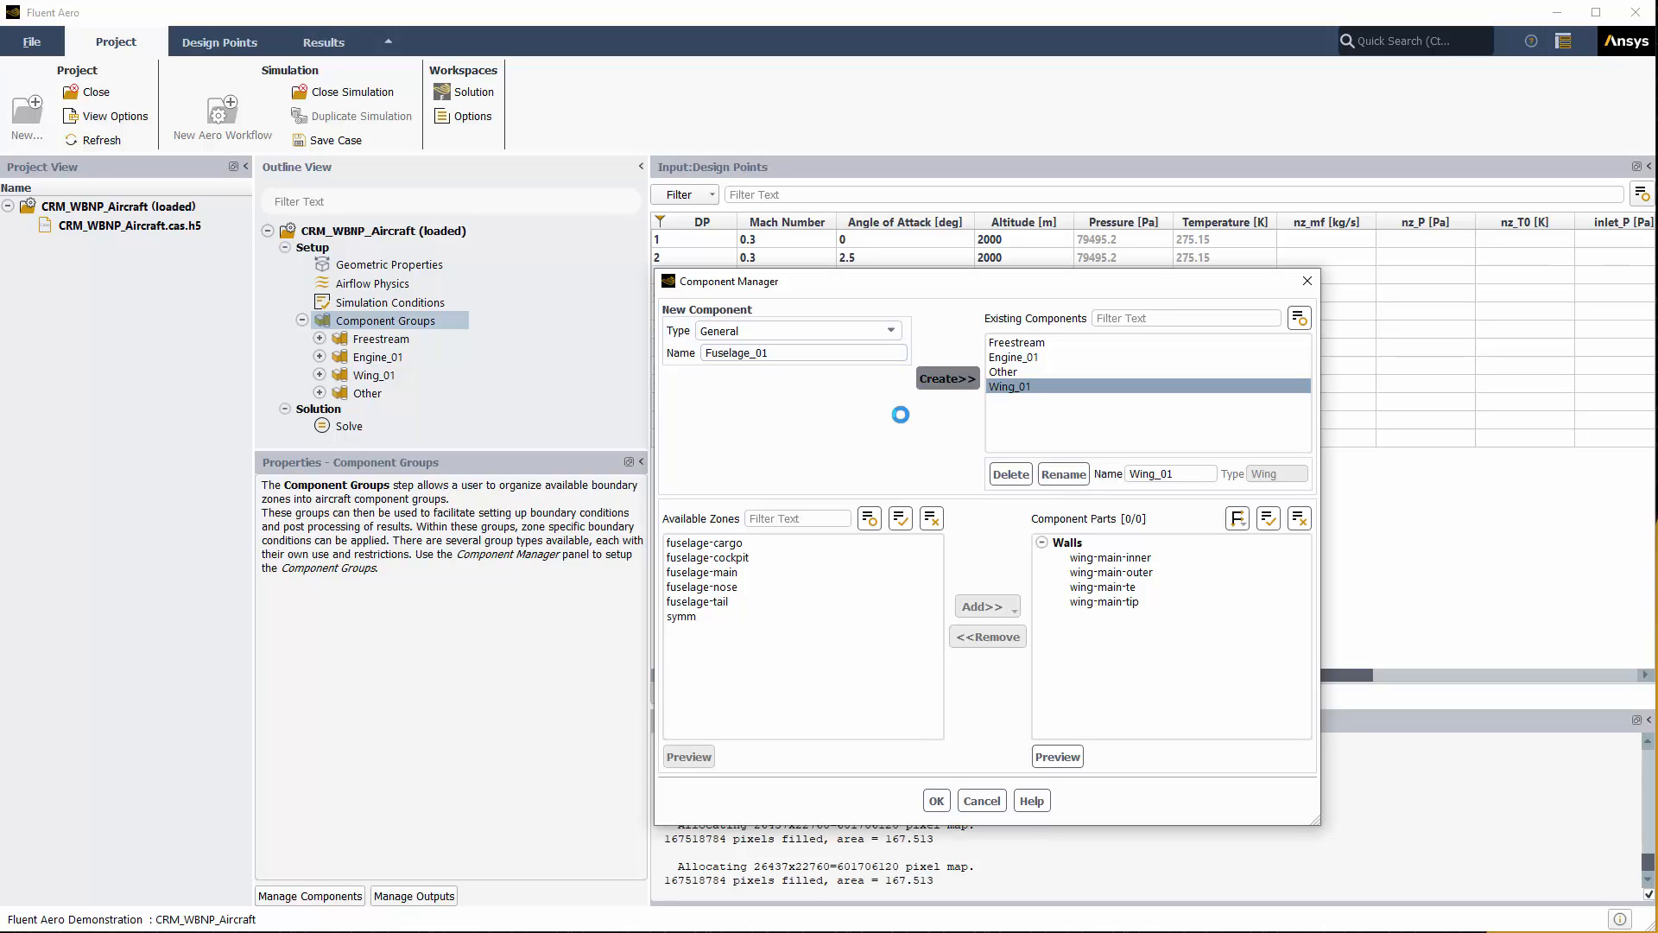
# Step: Add the five fuselage zones, fuselage-cargo through fuselage-tail, under All and close the Component Manager
pyautogui.click(699, 542)
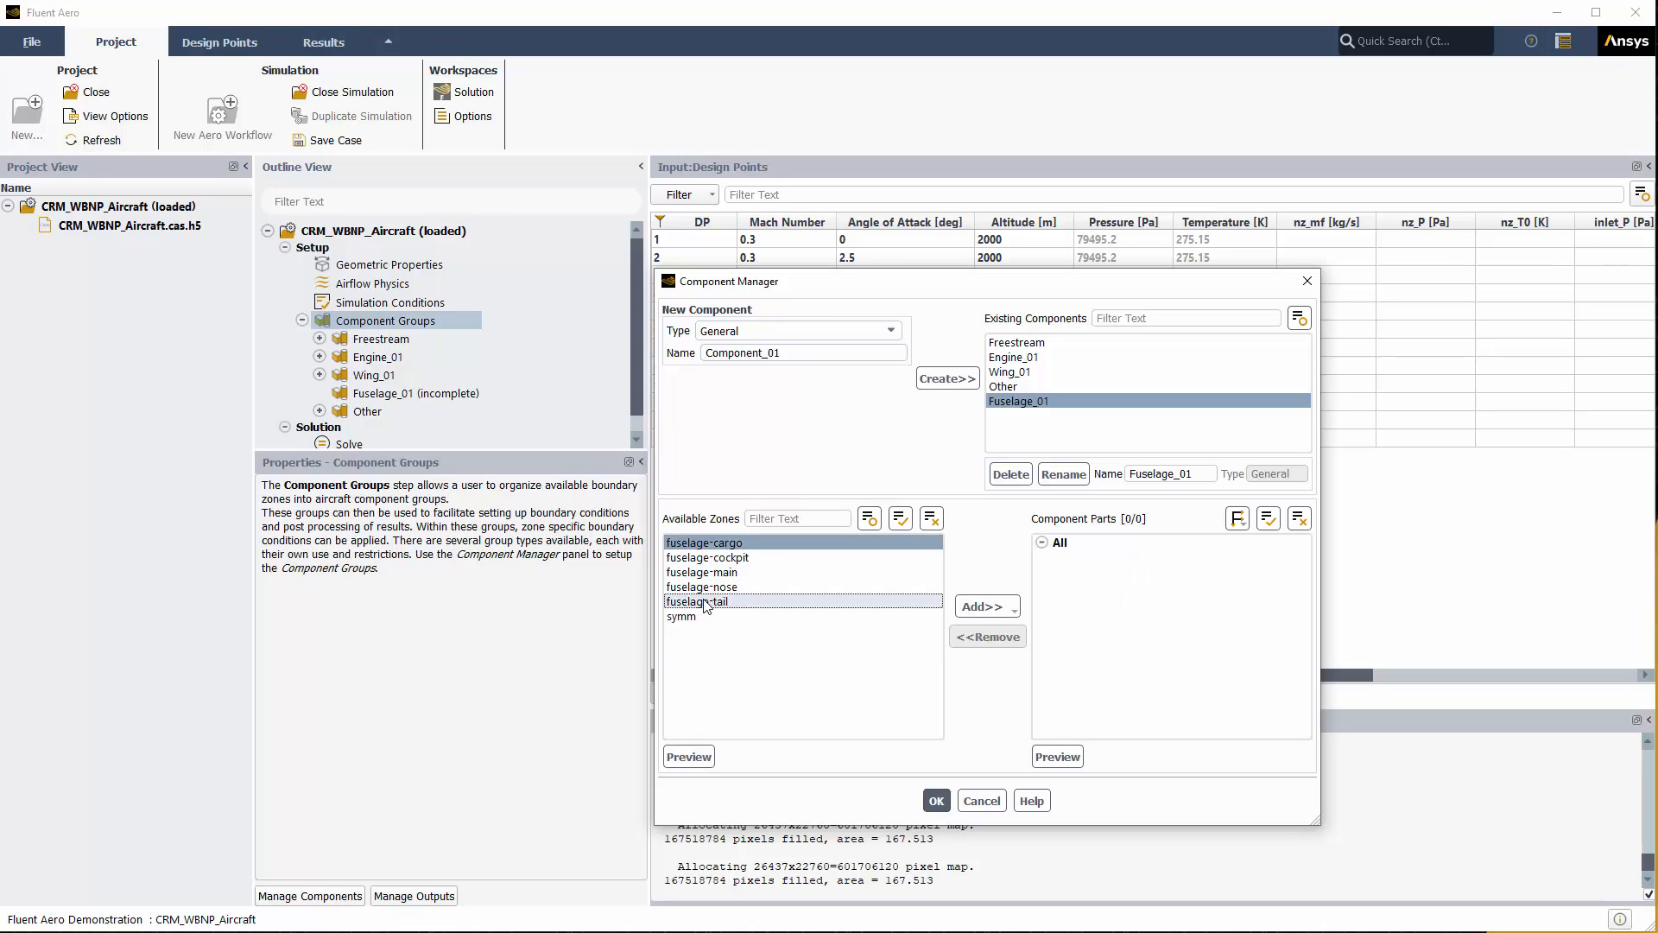
pyautogui.keyDown('shift'); pyautogui.click(706, 602); pyautogui.keyUp('shift')
pyautogui.click(982, 608)
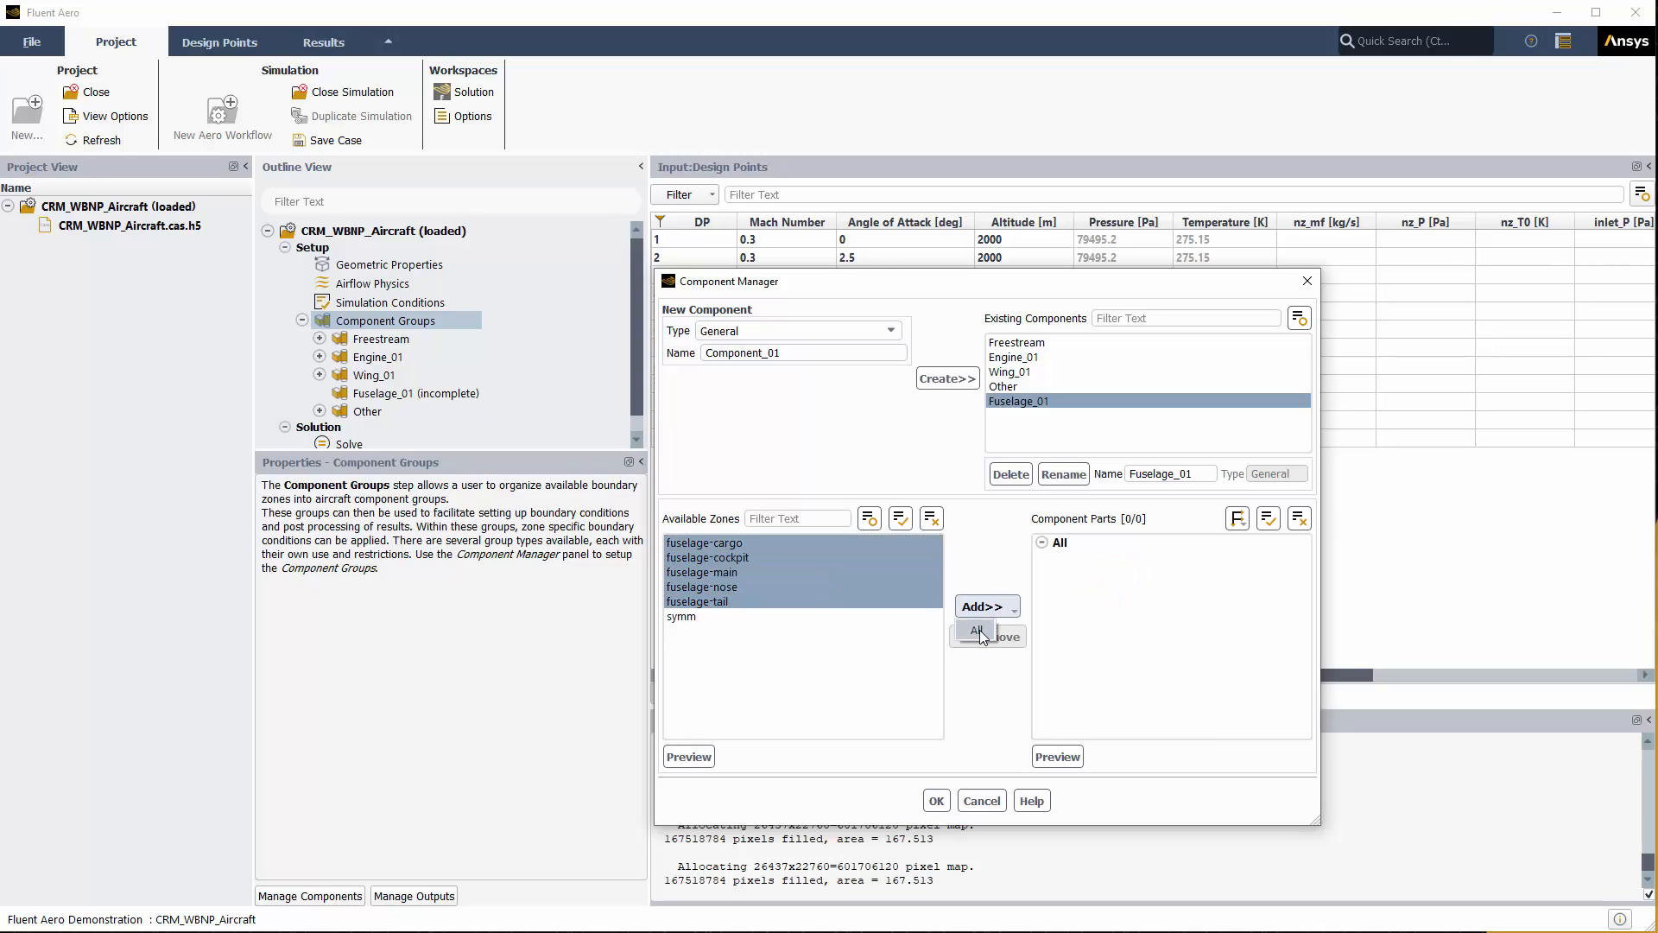
pyautogui.click(980, 632)
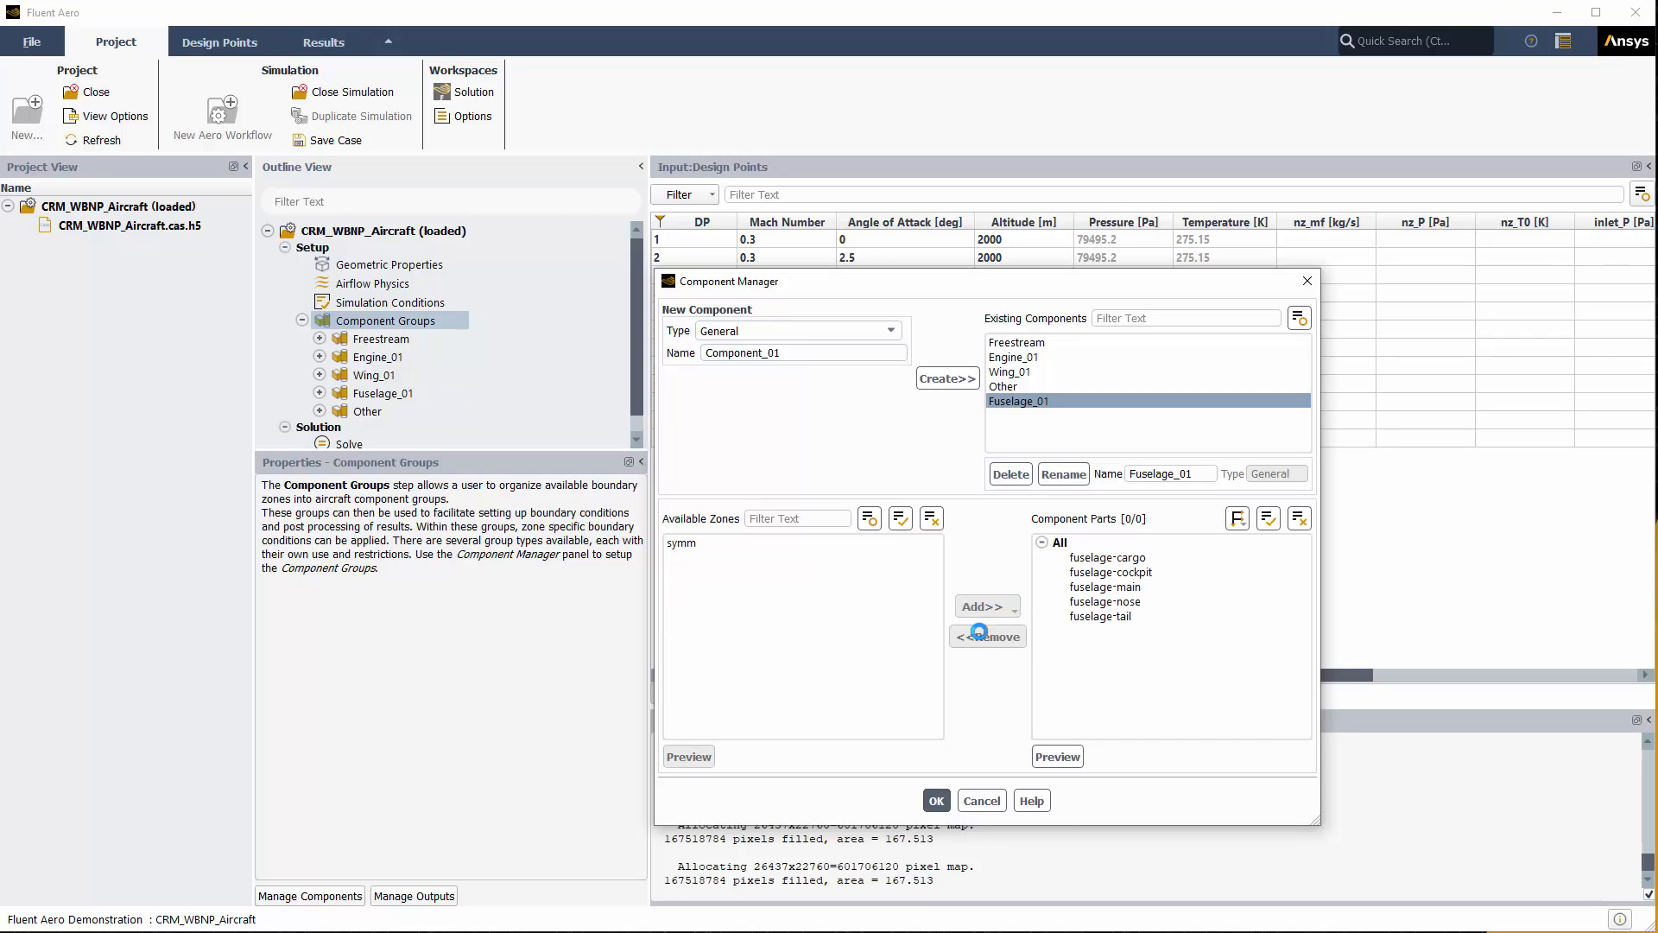
pyautogui.click(936, 801)
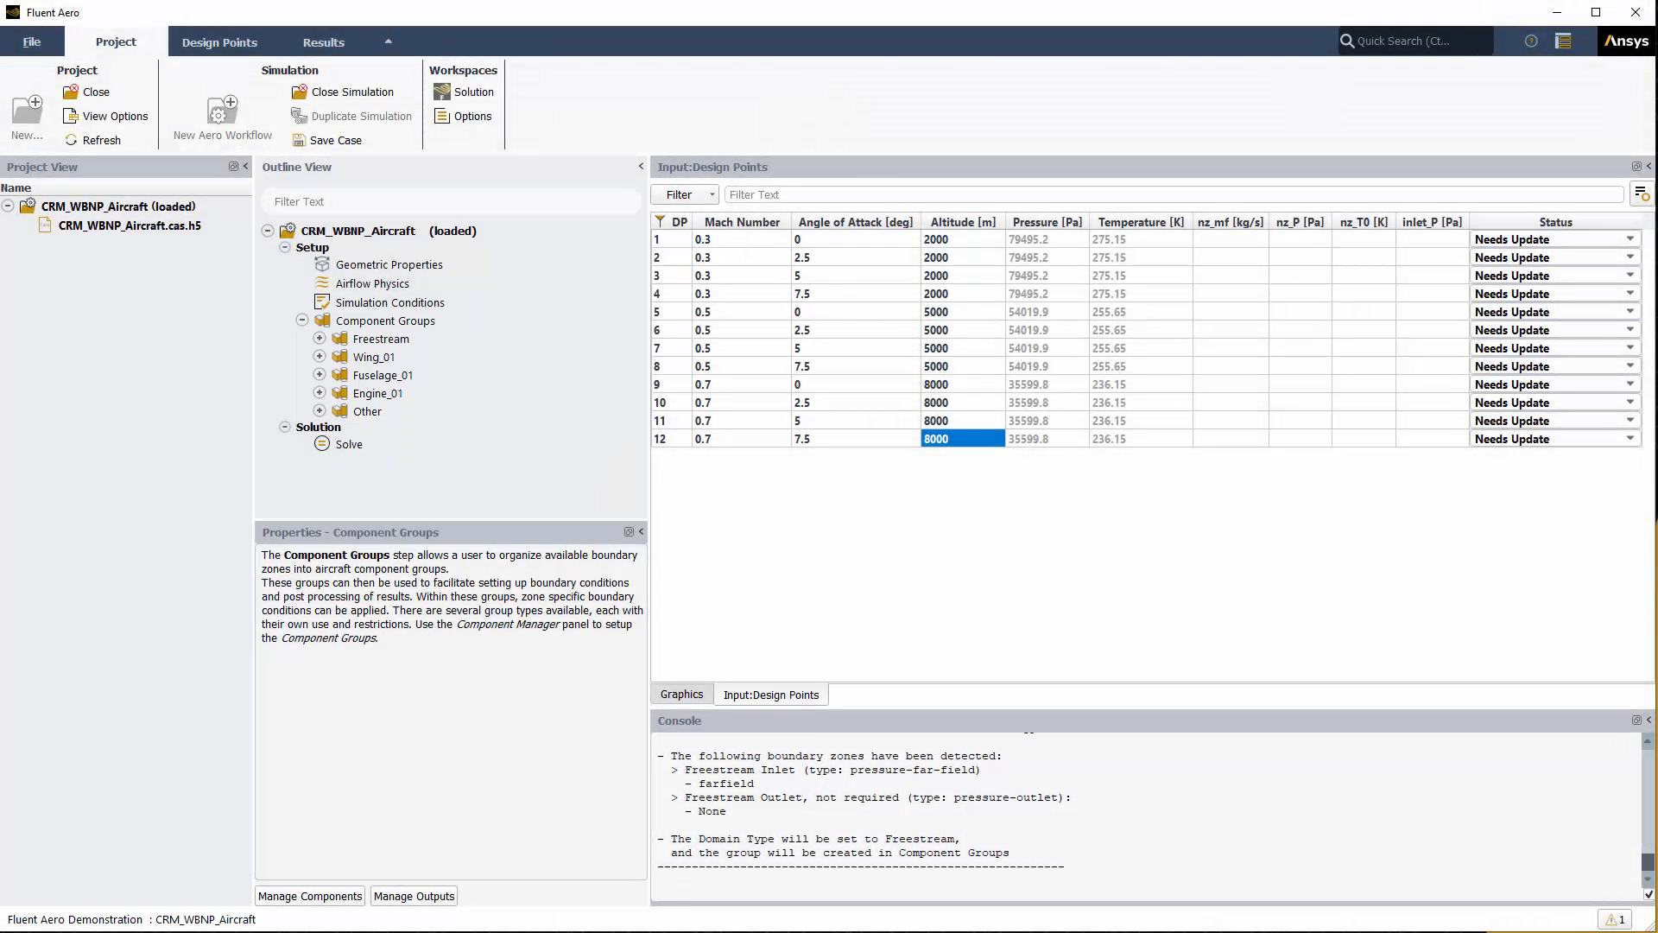
# Step: Expand Engine_01 and review the engine-inlet and engine-nozzle boundary parameters (inlet_P, nz_mf, nz_P, nz_T0)
pyautogui.click(320, 393)
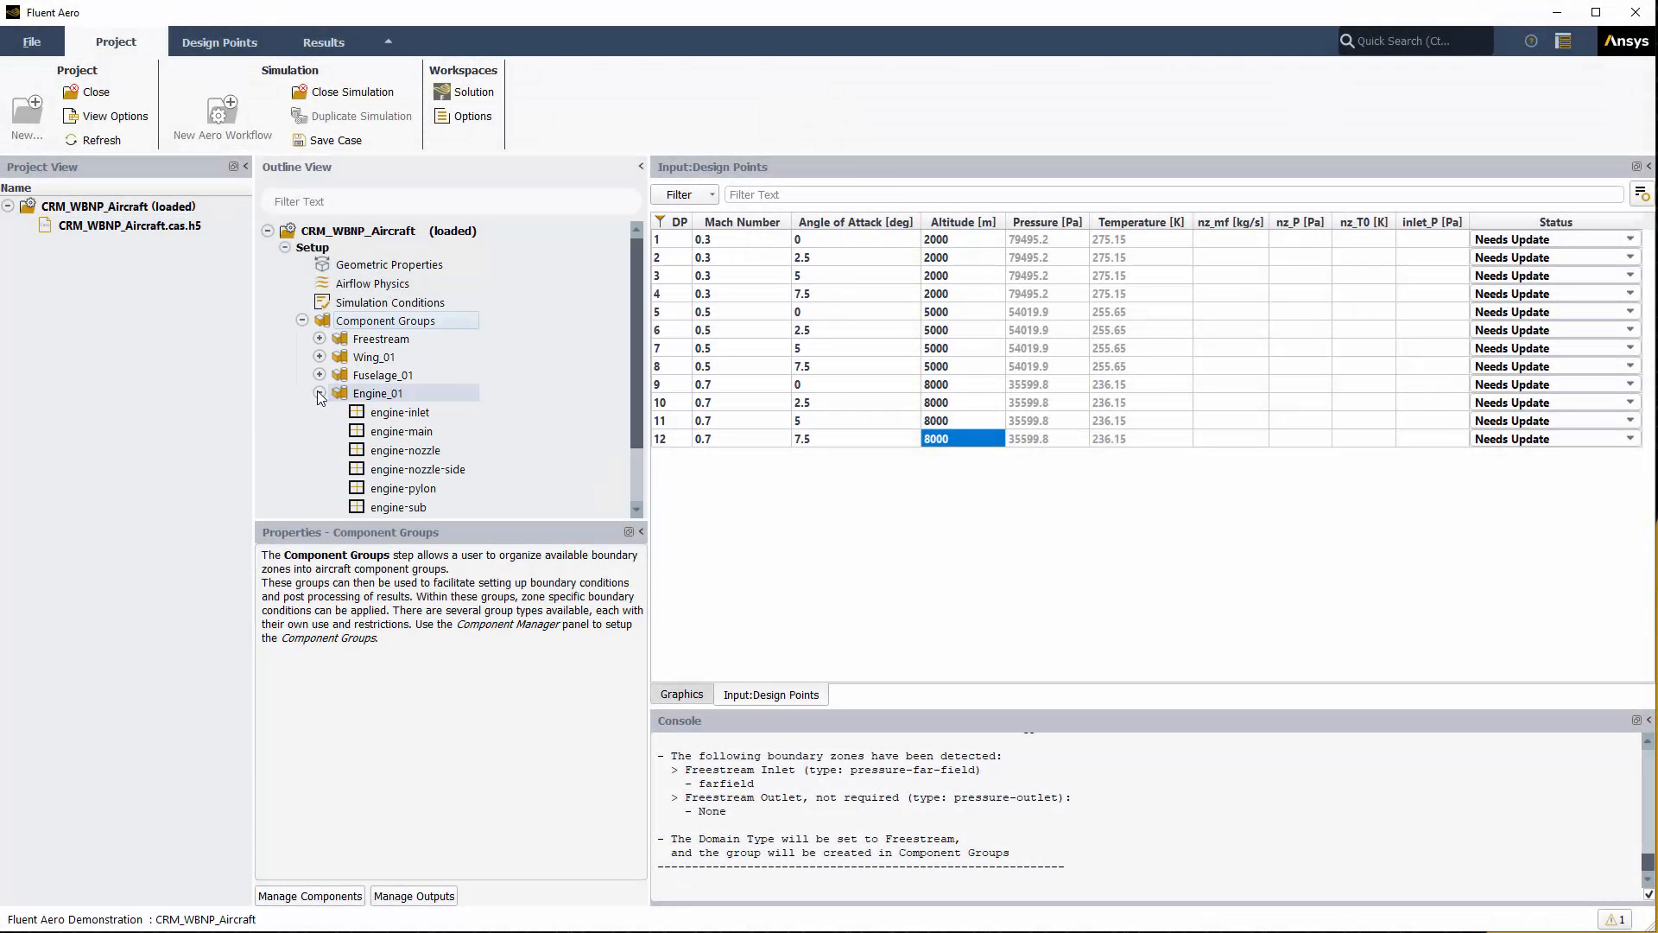
pyautogui.click(455, 414)
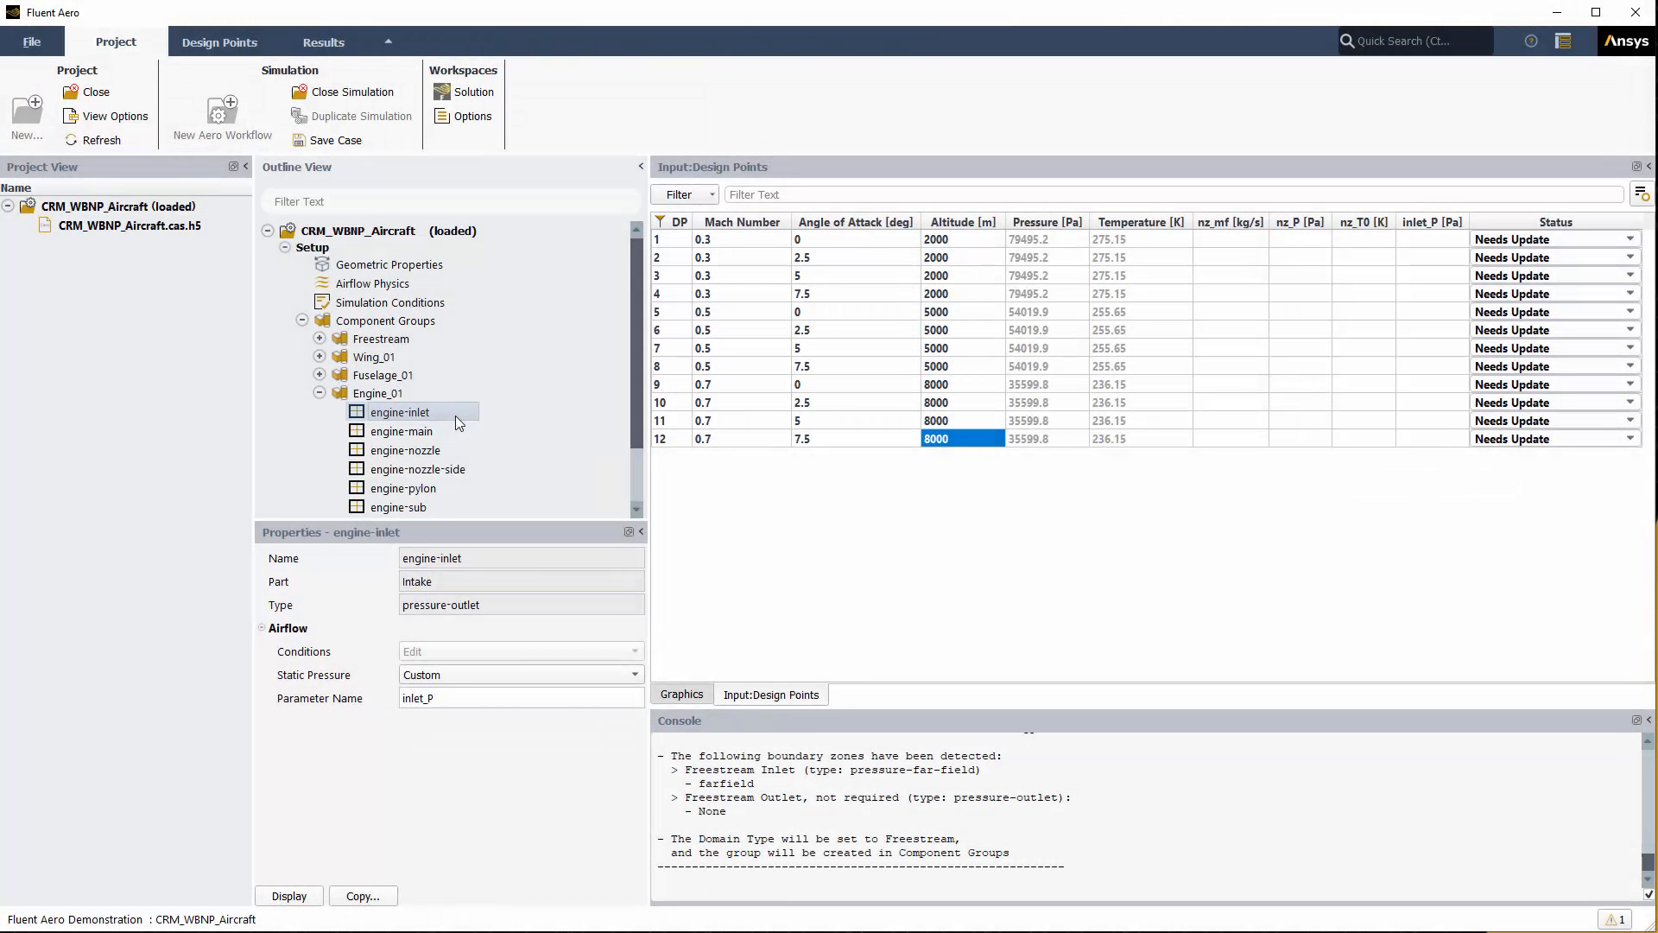
pyautogui.click(454, 450)
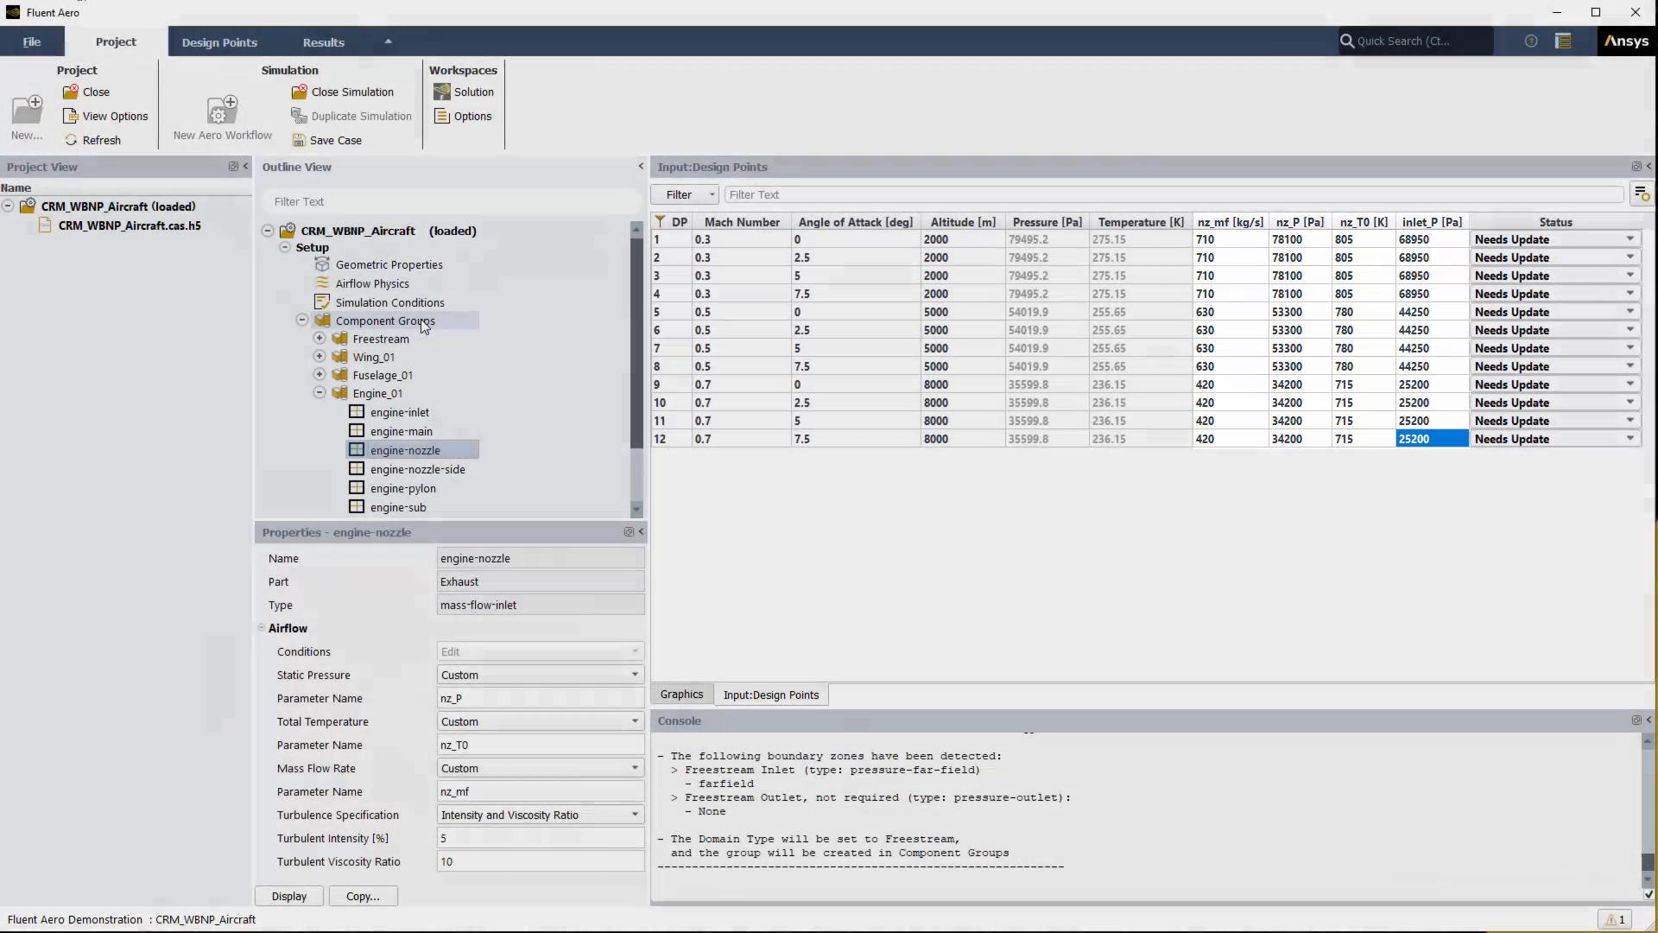
pyautogui.click(422, 319)
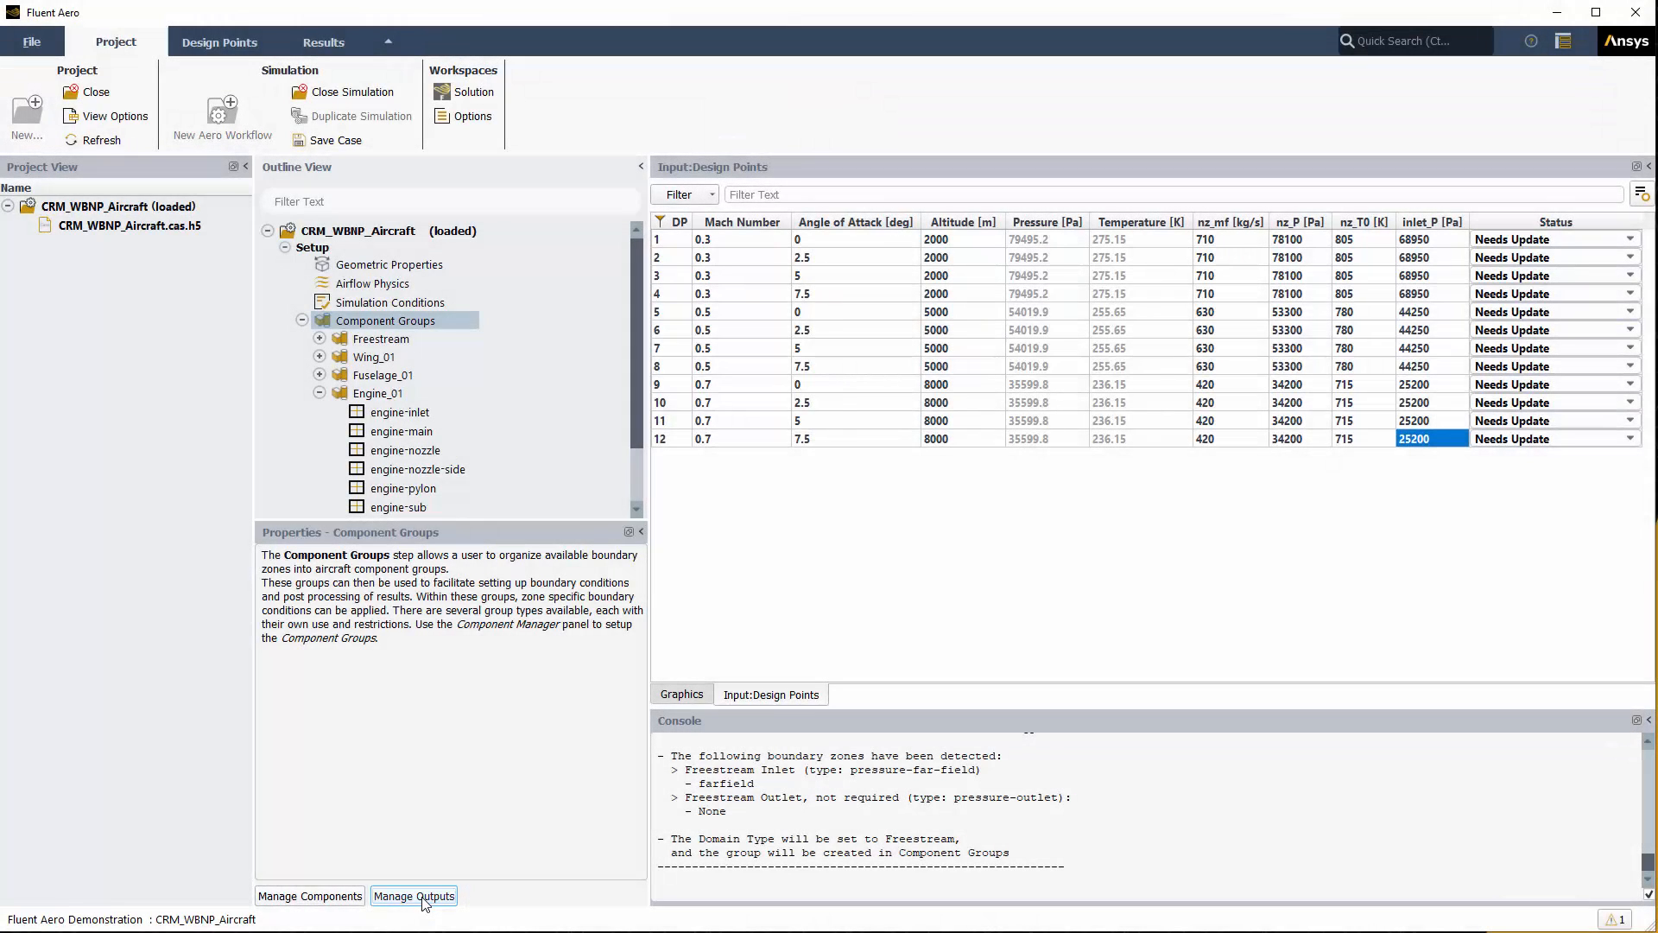
# Step: Activate outputs for Engine_01, Fuselage_01 and Wing_01, and monitor Wing_01 during the solve
pyautogui.click(415, 896)
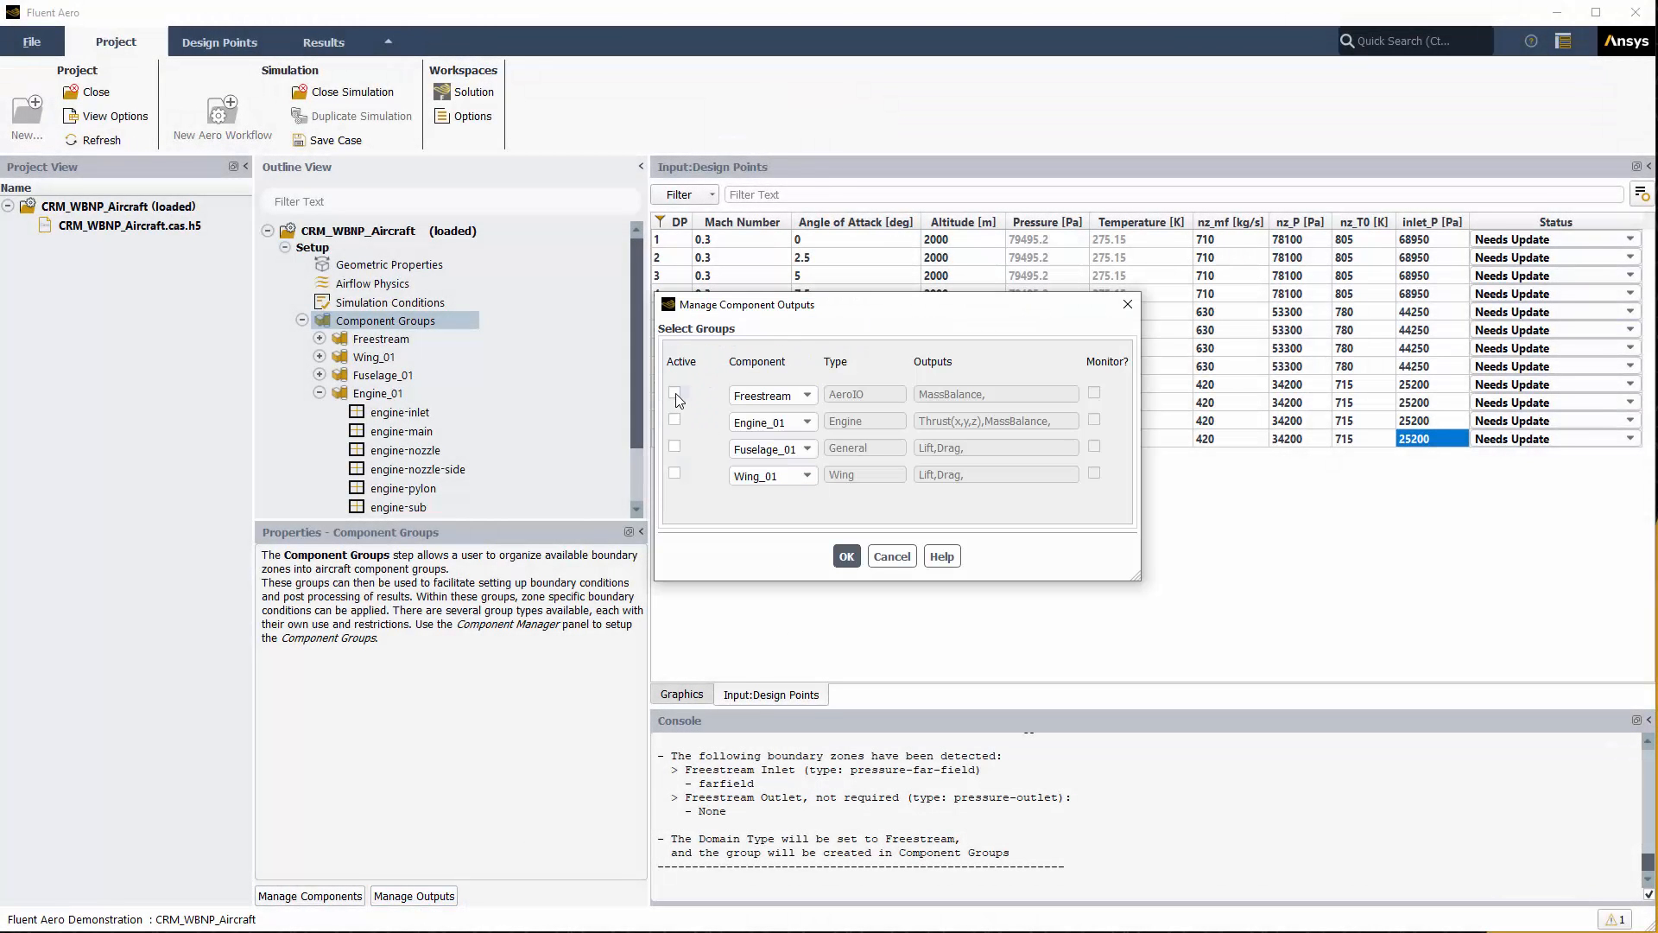
pyautogui.click(673, 419)
pyautogui.click(674, 447)
pyautogui.click(675, 474)
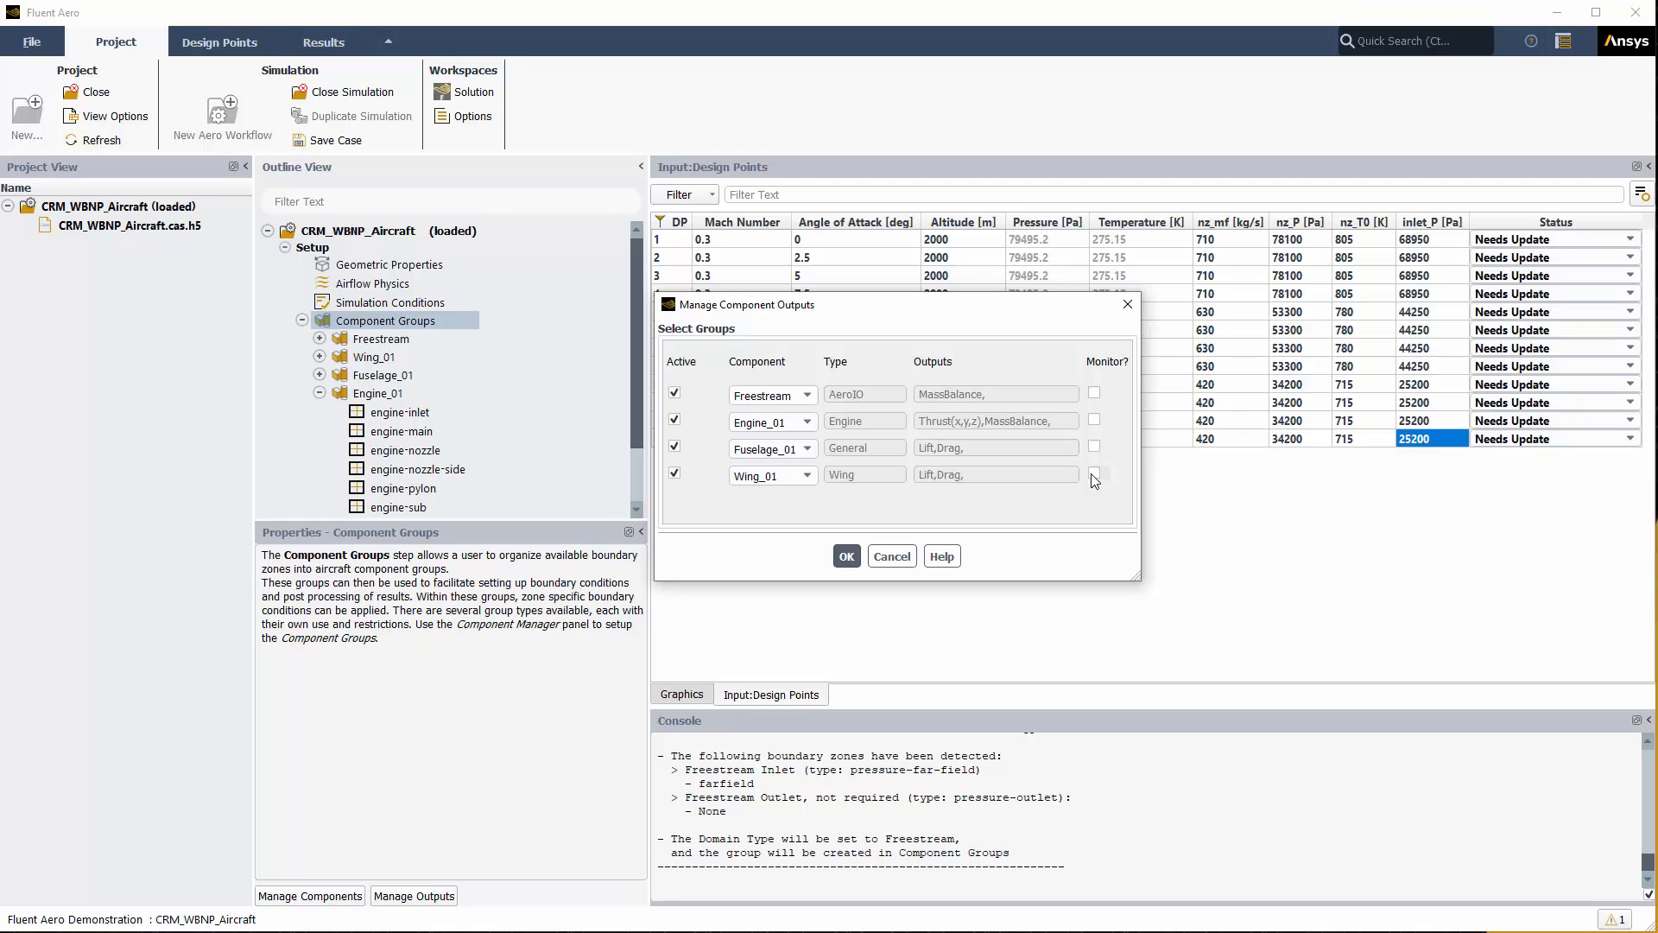
pyautogui.click(1094, 474)
pyautogui.click(851, 565)
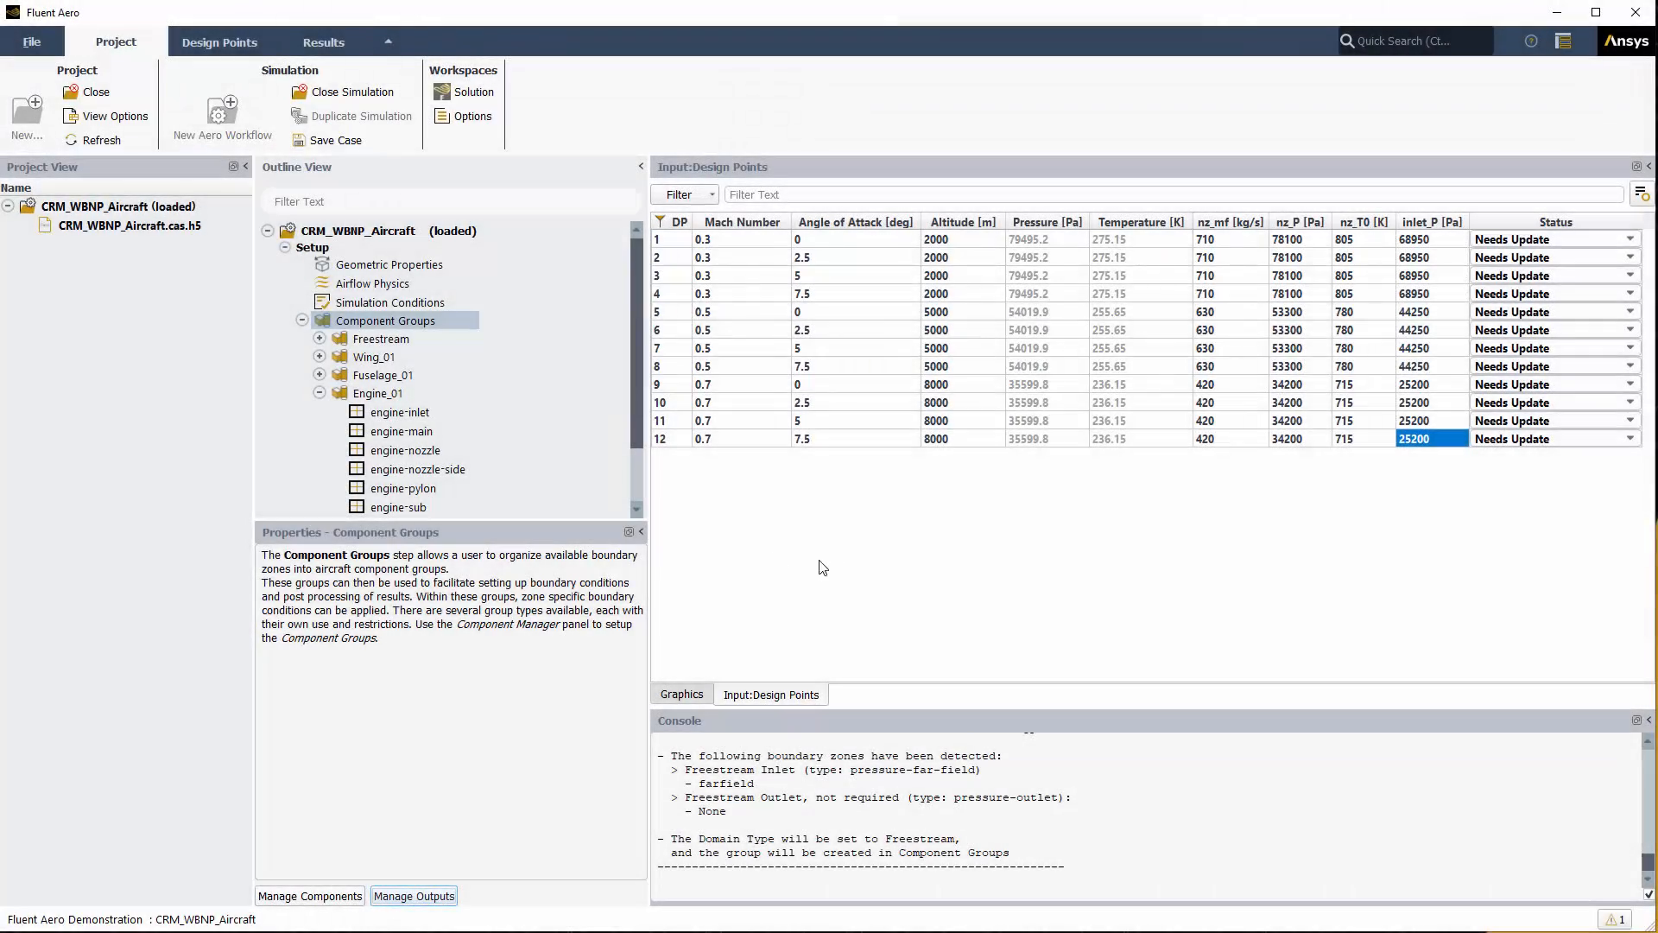
# Step: Start solving all 12 design points from the Solve settings
pyautogui.scroll(-2, 640, 485)
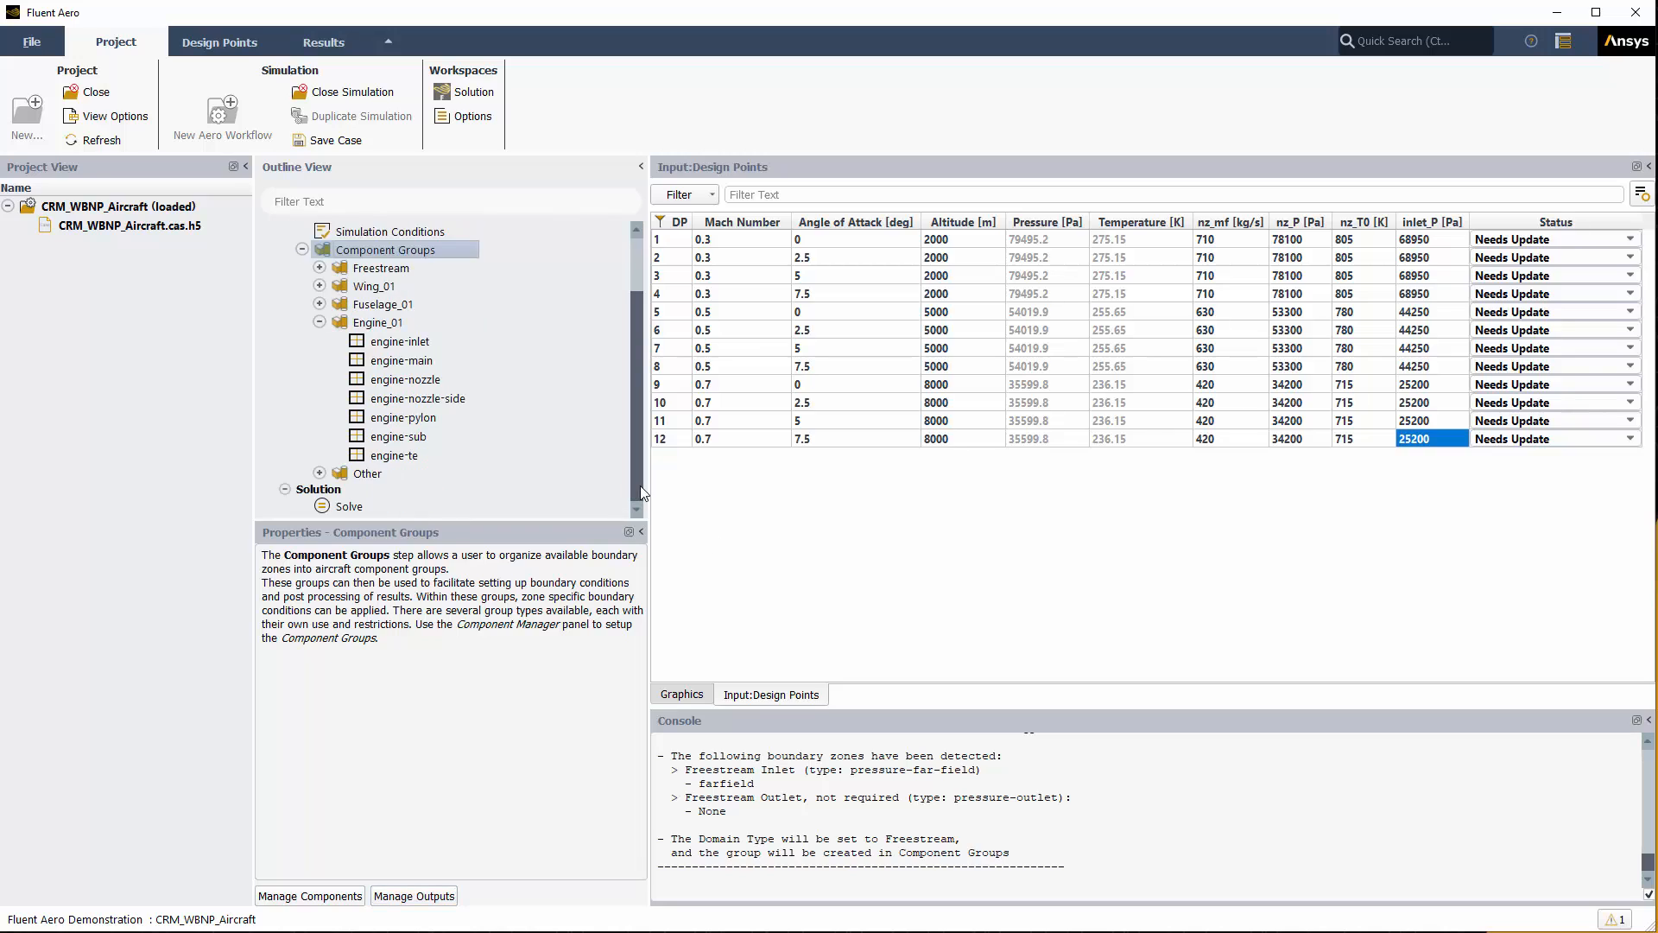
pyautogui.click(356, 508)
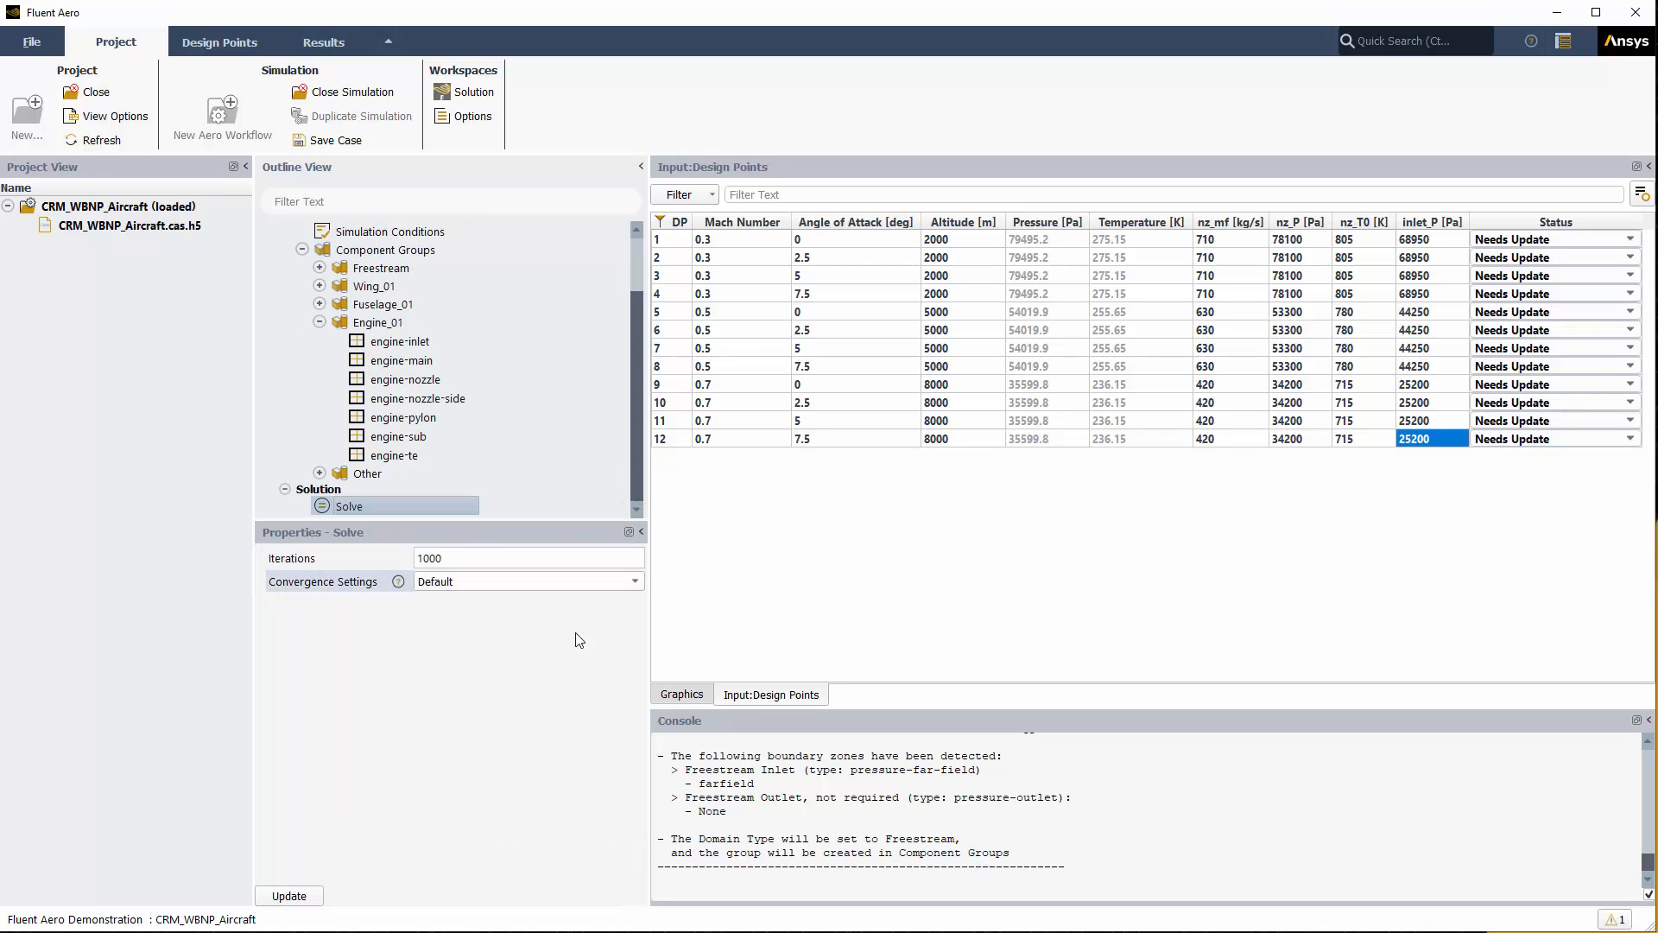
pyautogui.click(316, 895)
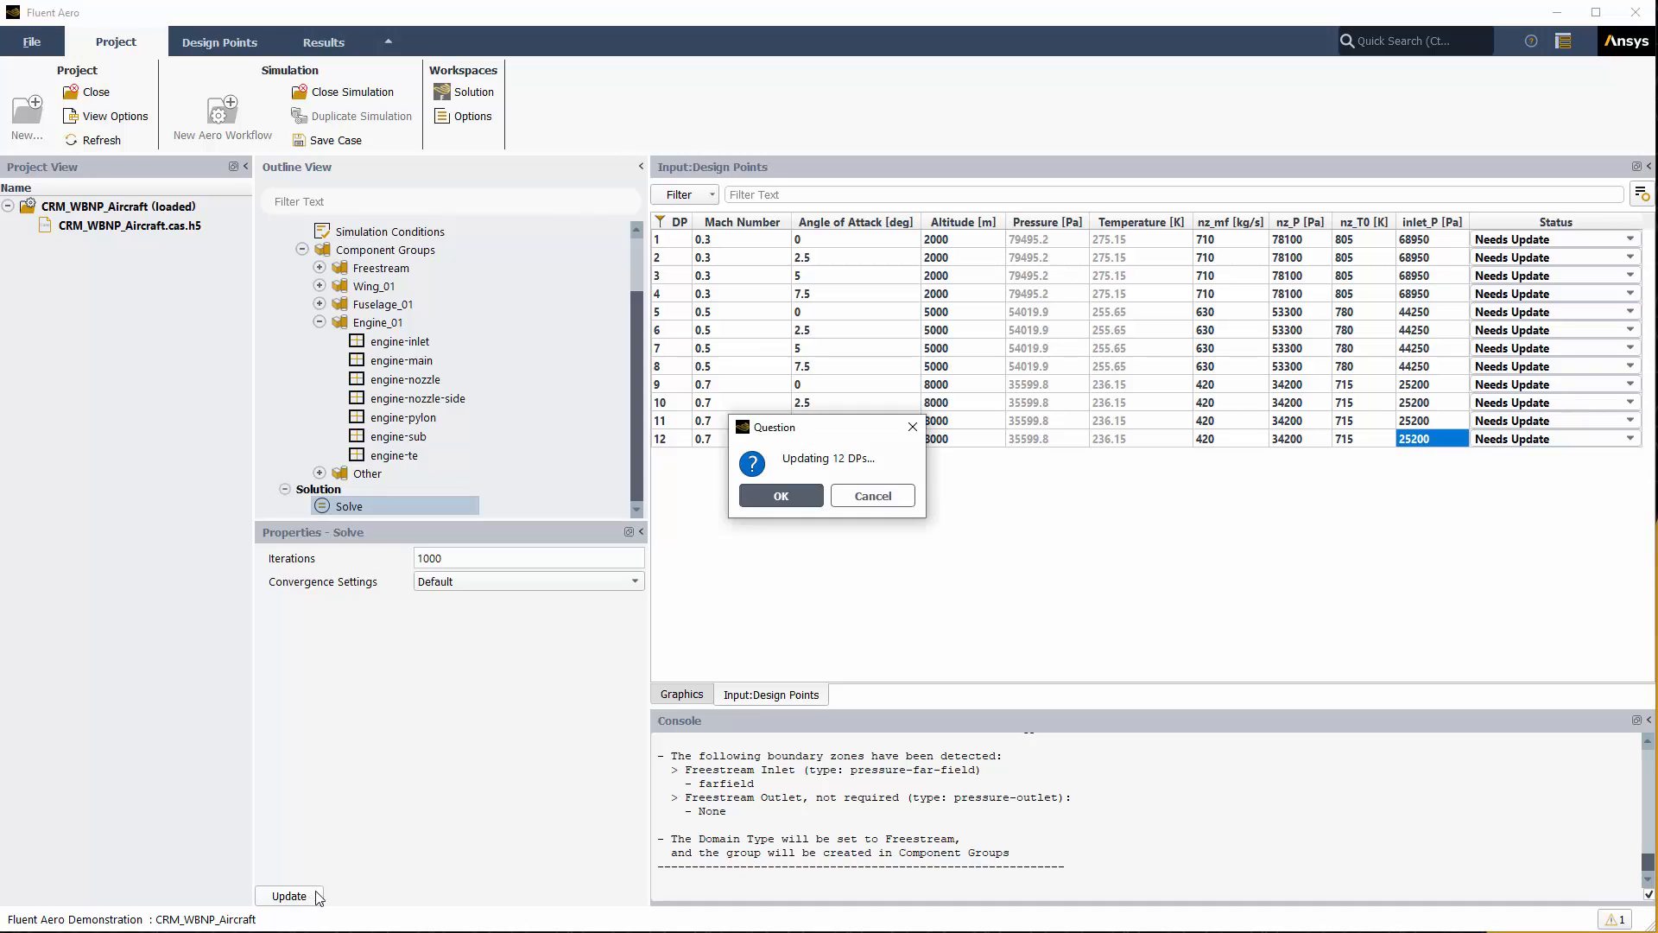
pyautogui.click(799, 496)
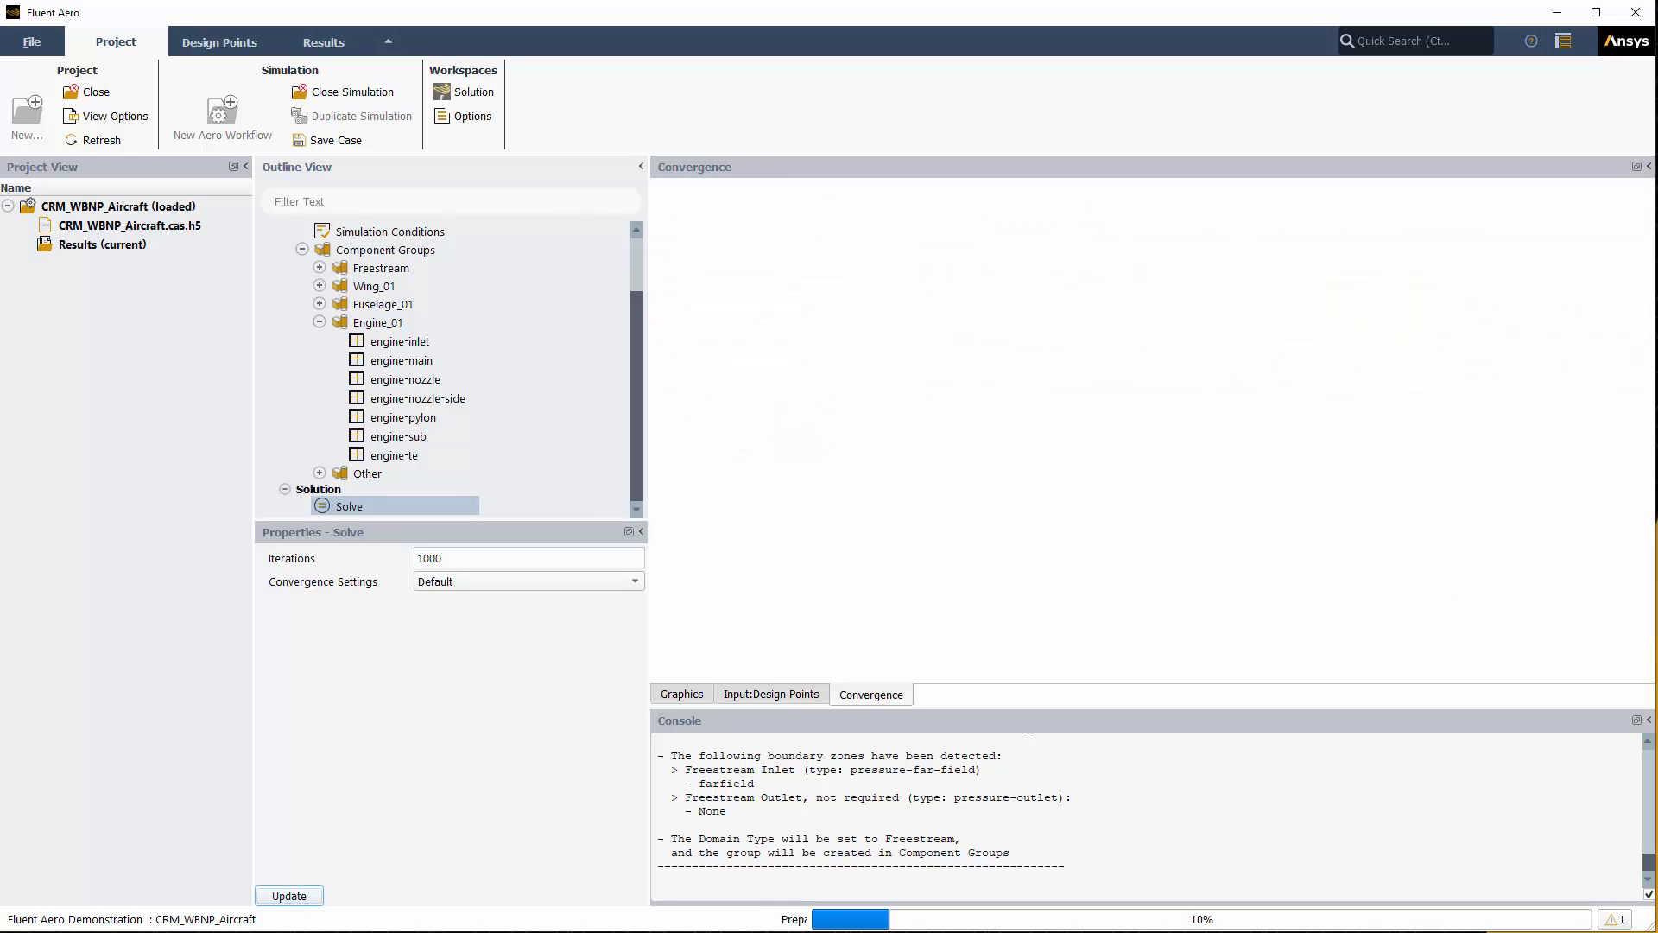